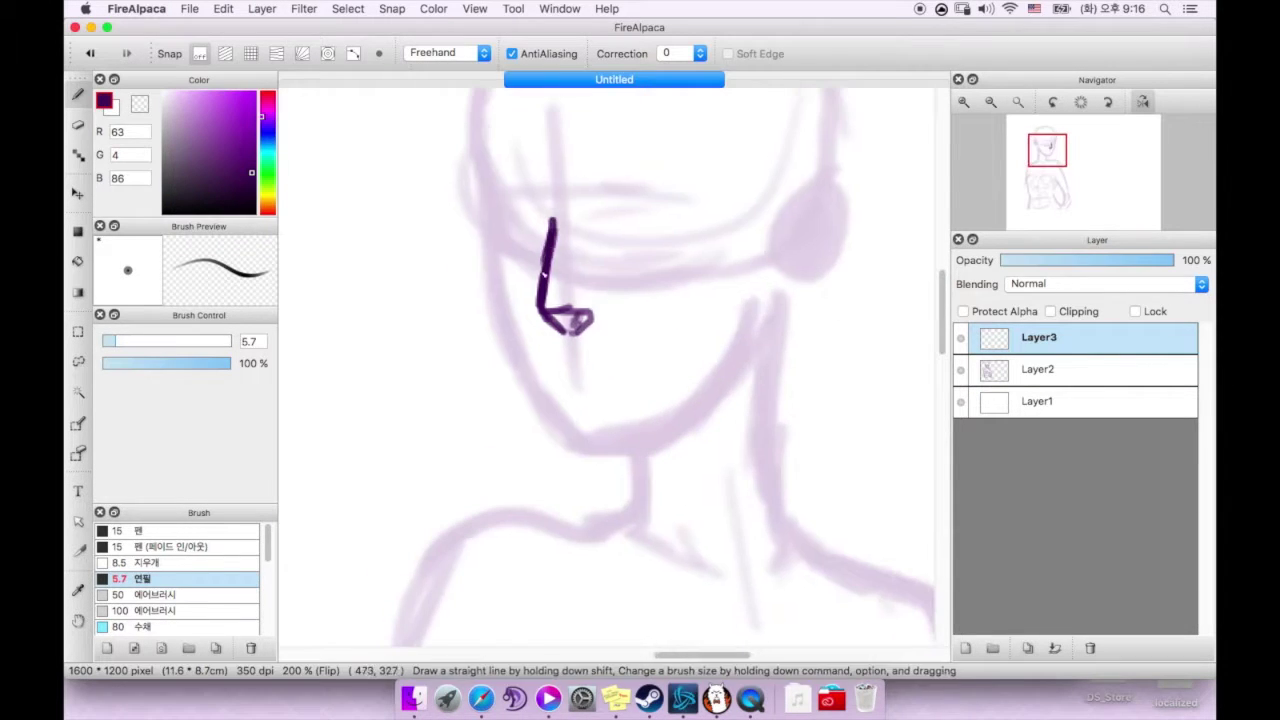
Step: Ink the top of the nose and the long line down the face in dark purple
{"action": "left_click_drag", "start_coordinate": [551, 216], "coordinate": [535, 302]}
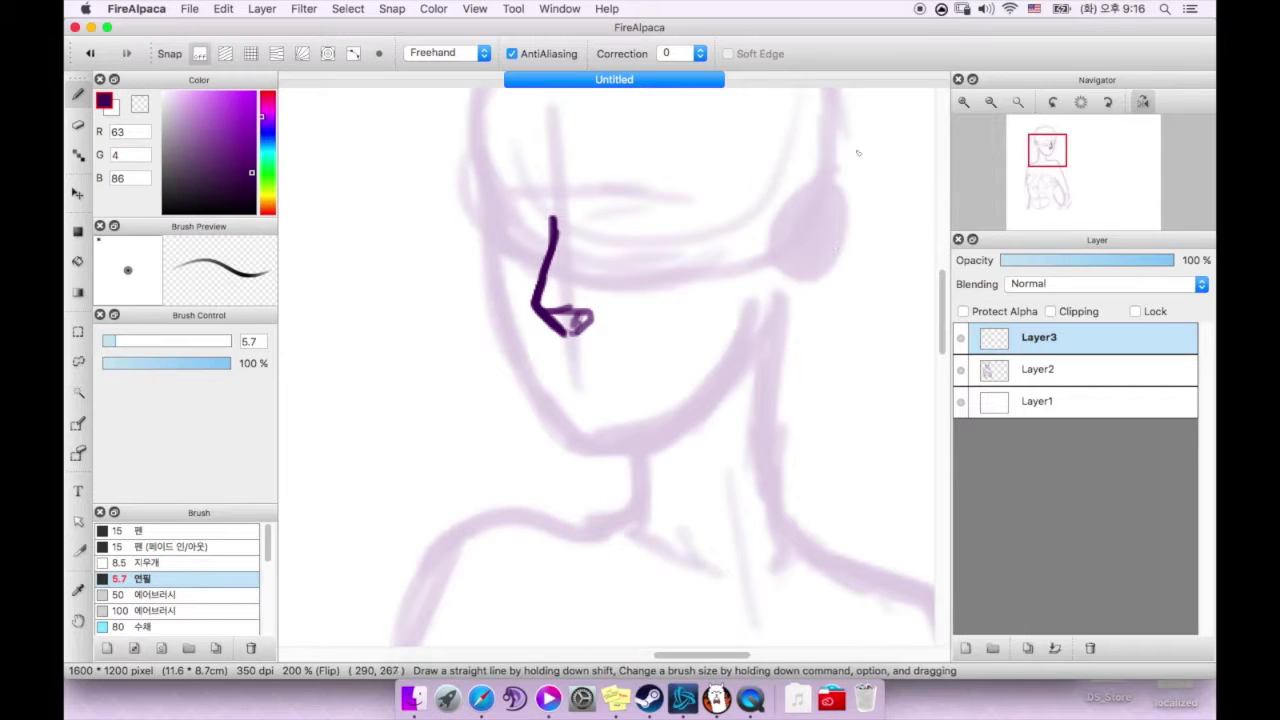
{"action": "scroll", "coordinate": [848, 227], "scroll_direction": "left", "scroll_amount": 2}
{"action": "mouse_move", "coordinate": [525, 140]}
{"action": "left_mouse_down"}
{"action": "mouse_move", "coordinate": [595, 425]}
{"action": "mouse_move", "coordinate": [670, 330]}
{"action": "left_mouse_up"}
{"action": "key", "text": "e"}
{"action": "key", "text": "b"}
{"action": "scroll", "coordinate": [621, 435], "scroll_direction": "down", "scroll_amount": 2}
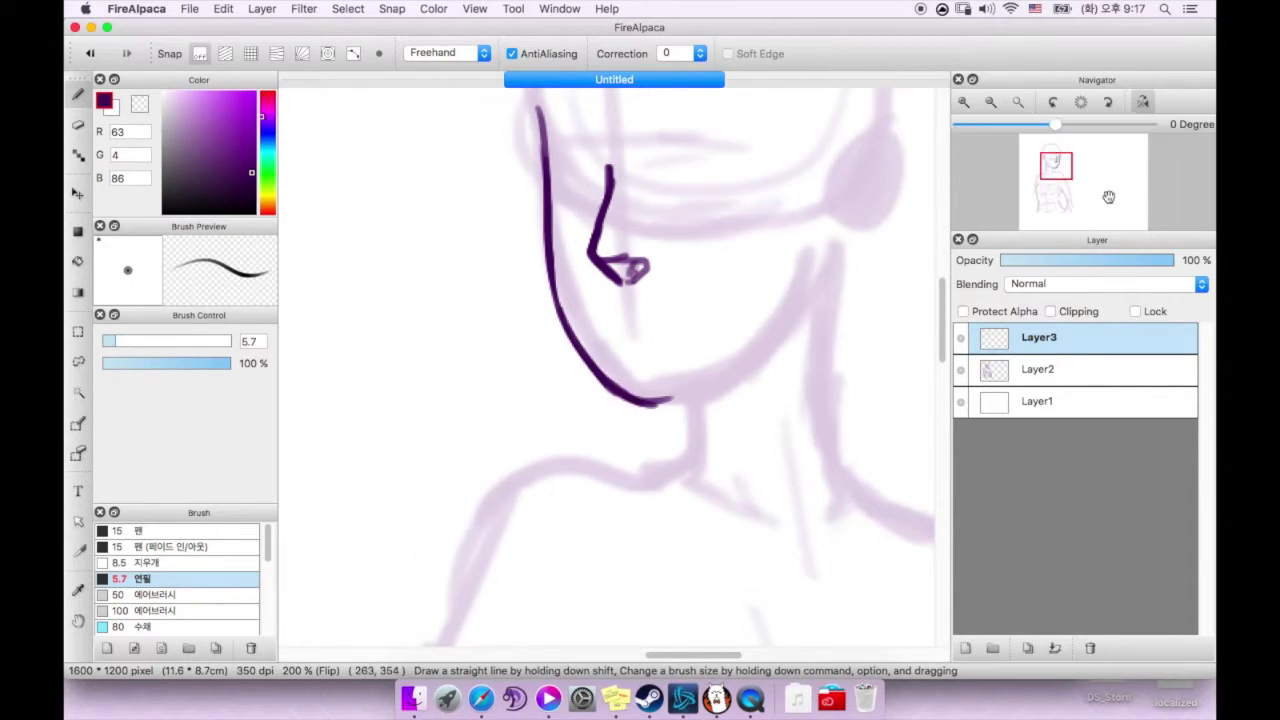
{"action": "scroll", "coordinate": [650, 390], "scroll_direction": "down", "scroll_amount": 2}
Step: Ink the jaw stroke and the two neck lines
{"action": "left_click_drag", "start_coordinate": [480, 340], "coordinate": [715, 270]}
{"action": "scroll", "coordinate": [658, 369], "scroll_direction": "down", "scroll_amount": 2}
{"action": "left_click_drag", "start_coordinate": [610, 342], "coordinate": [588, 417]}
{"action": "left_click_drag", "start_coordinate": [740, 228], "coordinate": [795, 468]}
{"action": "scroll", "coordinate": [760, 400], "scroll_direction": "up", "scroll_amount": 2}
{"action": "key", "text": "e"}
{"action": "key", "text": "b"}
Step: Touch up the face line near the chin and shade along the chin-neck line
{"action": "left_click_drag", "start_coordinate": [512, 298], "coordinate": [585, 385]}
{"action": "key", "text": "e"}
{"action": "key", "text": "b"}
{"action": "mouse_move", "coordinate": [752, 270]}
{"action": "left_mouse_down"}
{"action": "mouse_move", "coordinate": [655, 420]}
{"action": "mouse_move", "coordinate": [740, 300]}
{"action": "left_mouse_up"}
{"action": "key", "text": "e"}
{"action": "key", "text": "b"}
{"action": "key", "text": "ctrl+z"}
Step: Fill the nose tip and ink the eyebrow, undoing its stray hook
{"action": "mouse_move", "coordinate": [560, 240]}
{"action": "left_mouse_down"}
{"action": "mouse_move", "coordinate": [600, 255]}
{"action": "mouse_move", "coordinate": [598, 234]}
{"action": "left_mouse_up"}
{"action": "key", "text": "e"}
{"action": "key", "text": "b"}
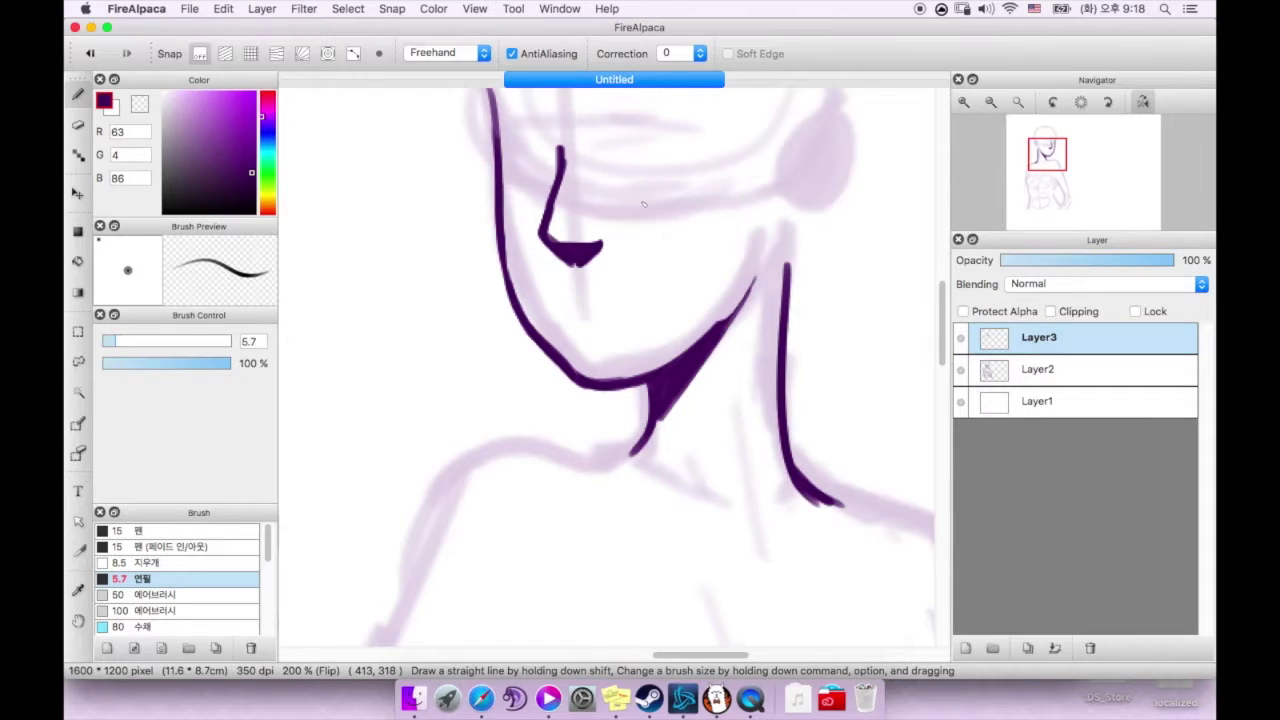
{"action": "key", "text": "h"}
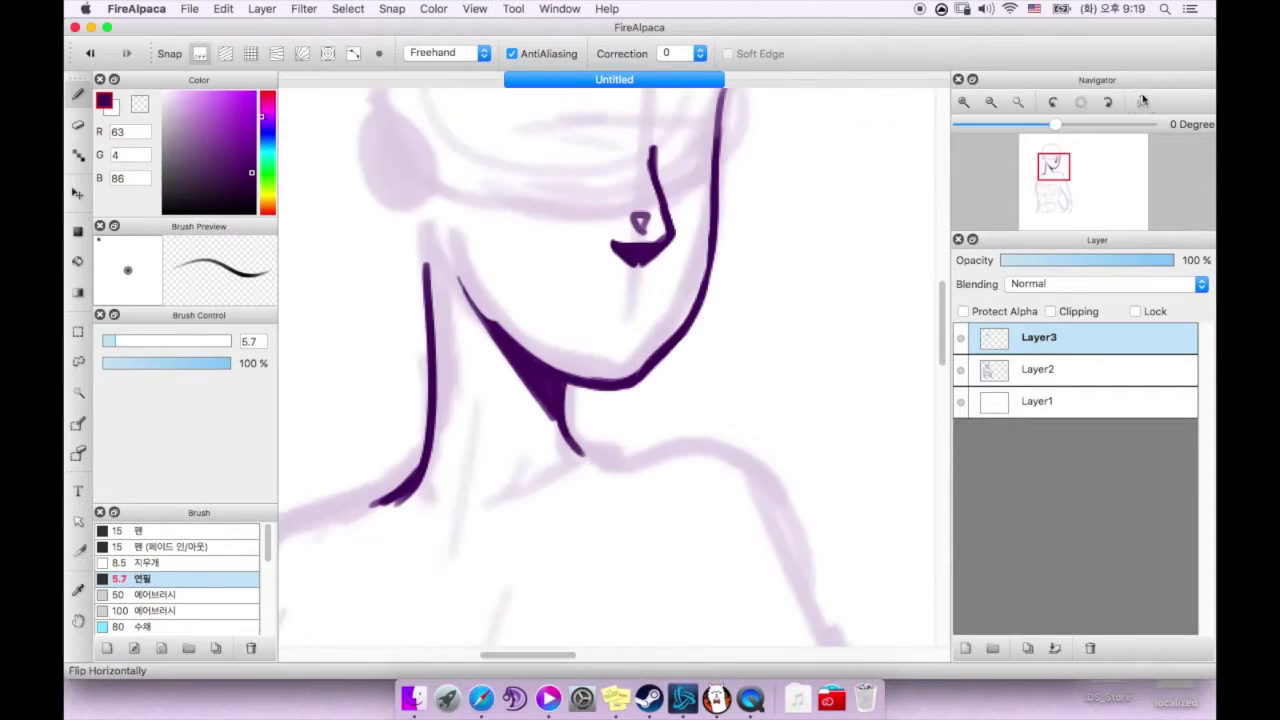
{"action": "scroll", "coordinate": [700, 200], "scroll_direction": "up", "scroll_amount": 2}
{"action": "scroll", "coordinate": [727, 182], "scroll_direction": "up", "scroll_amount": 2}
{"action": "mouse_move", "coordinate": [655, 237]}
{"action": "left_mouse_down"}
{"action": "mouse_move", "coordinate": [590, 210]}
{"action": "mouse_move", "coordinate": [552, 212]}
{"action": "mouse_move", "coordinate": [567, 235]}
{"action": "mouse_move", "coordinate": [598, 232]}
{"action": "left_mouse_up"}
{"action": "key", "text": "super+z"}
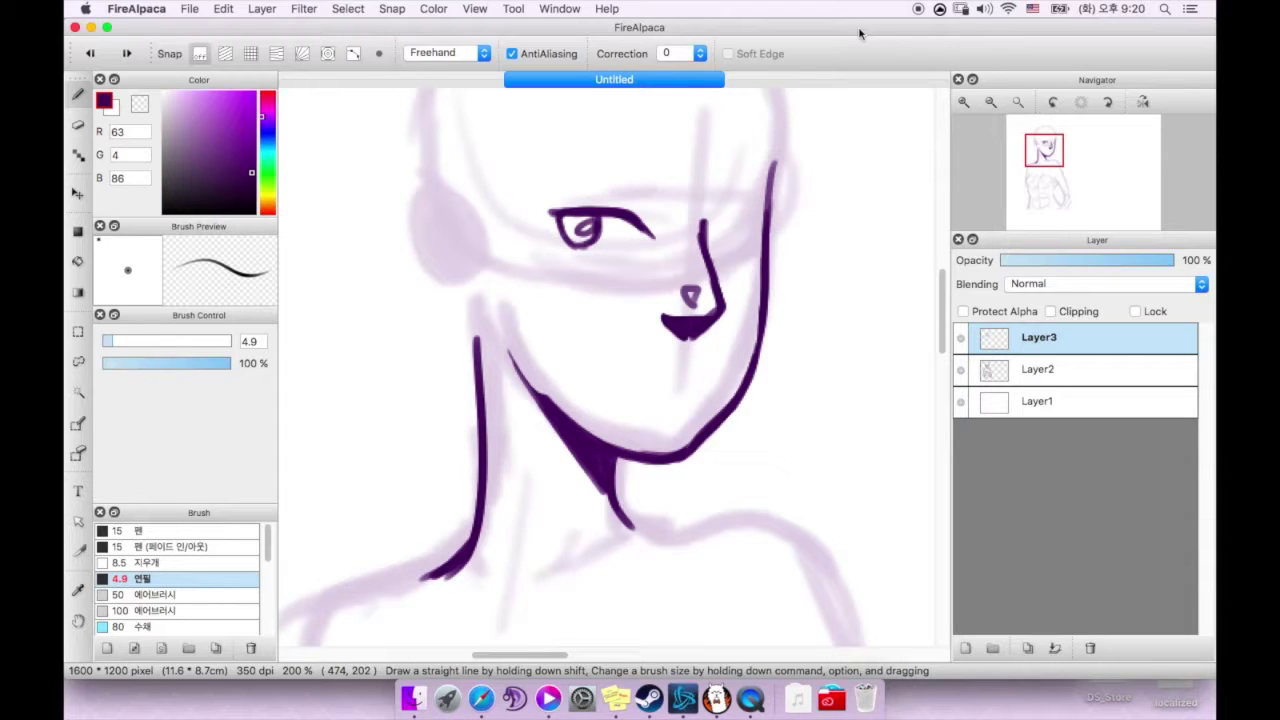
Step: Replace the filled eye with an open almond outline and hooked brow, erasing the dark iris
{"action": "mouse_move", "coordinate": [596, 246]}
{"action": "left_mouse_down"}
{"action": "mouse_move", "coordinate": [578, 246]}
{"action": "mouse_move", "coordinate": [630, 234]}
{"action": "left_mouse_up"}
{"action": "key", "text": "super+z"}
{"action": "key", "text": "super+z"}
{"action": "key", "text": "super+z"}
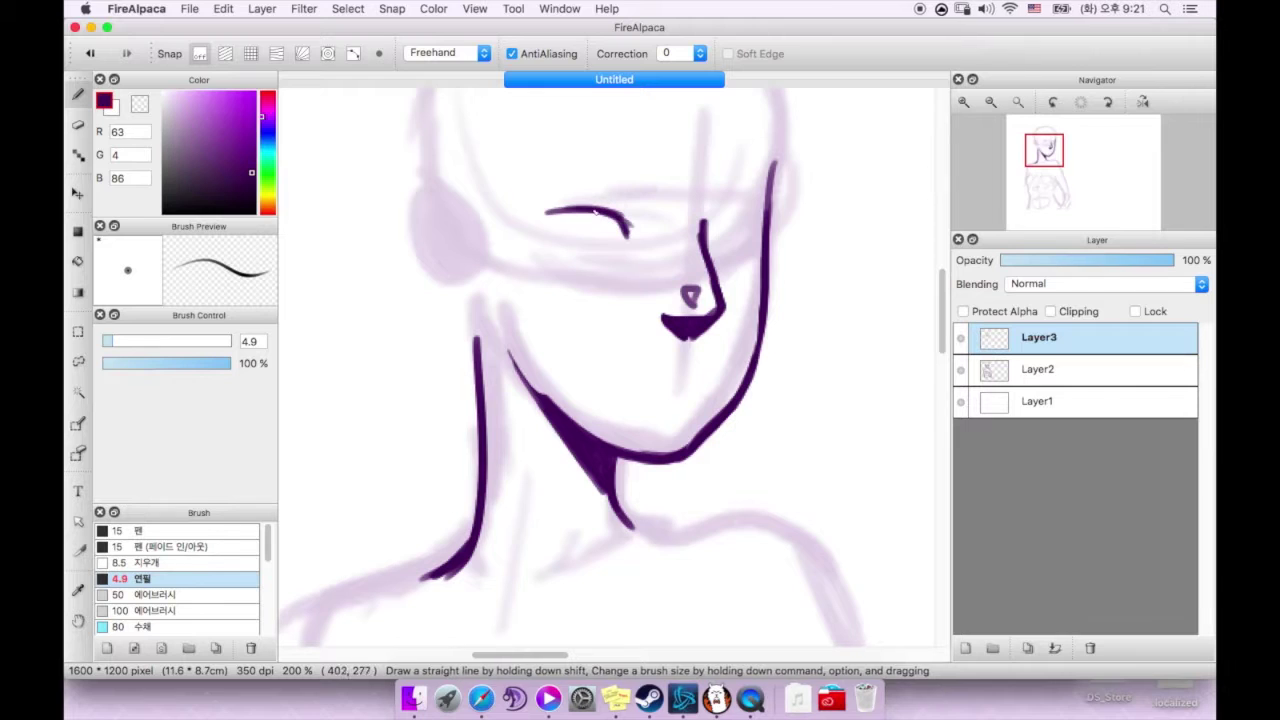
{"action": "left_click_drag", "start_coordinate": [556, 216], "coordinate": [566, 229]}
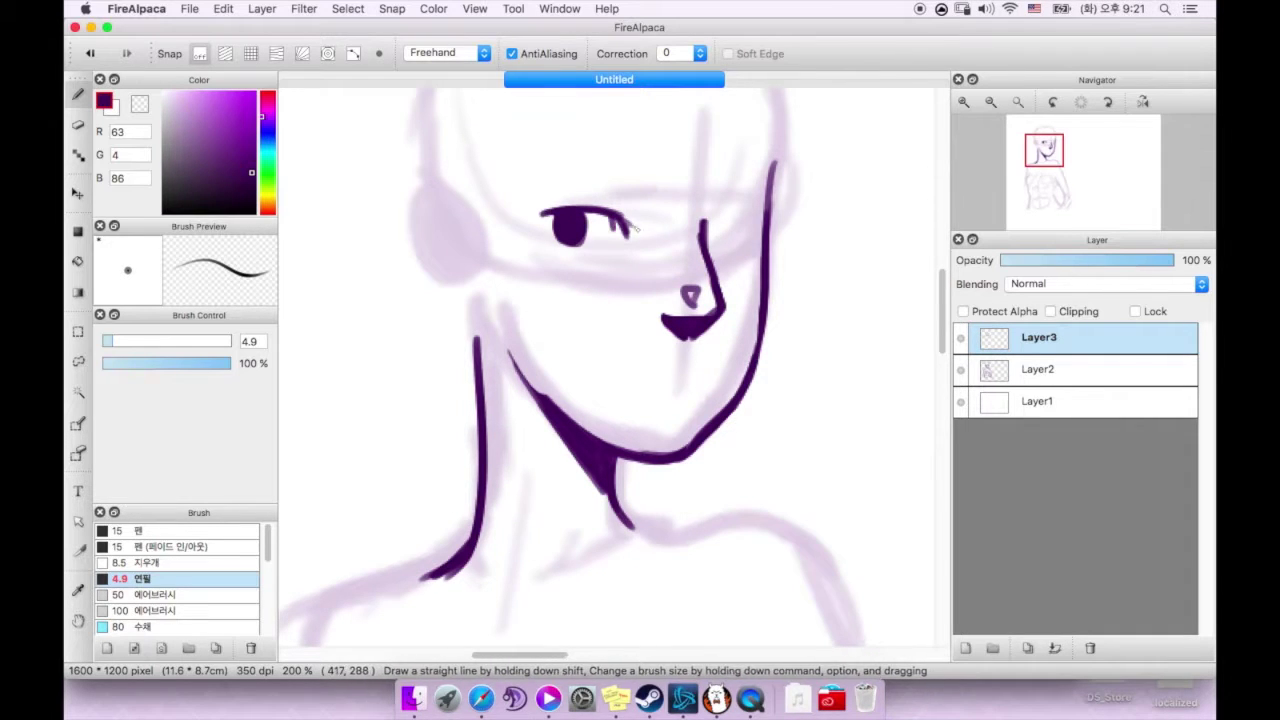
{"action": "key", "text": "e"}
{"action": "left_click_drag", "start_coordinate": [545, 230], "coordinate": [606, 248]}
{"action": "key", "text": "b"}
{"action": "left_click_drag", "start_coordinate": [540, 214], "coordinate": [595, 215]}
{"action": "key", "text": "e"}
{"action": "key", "text": "b"}
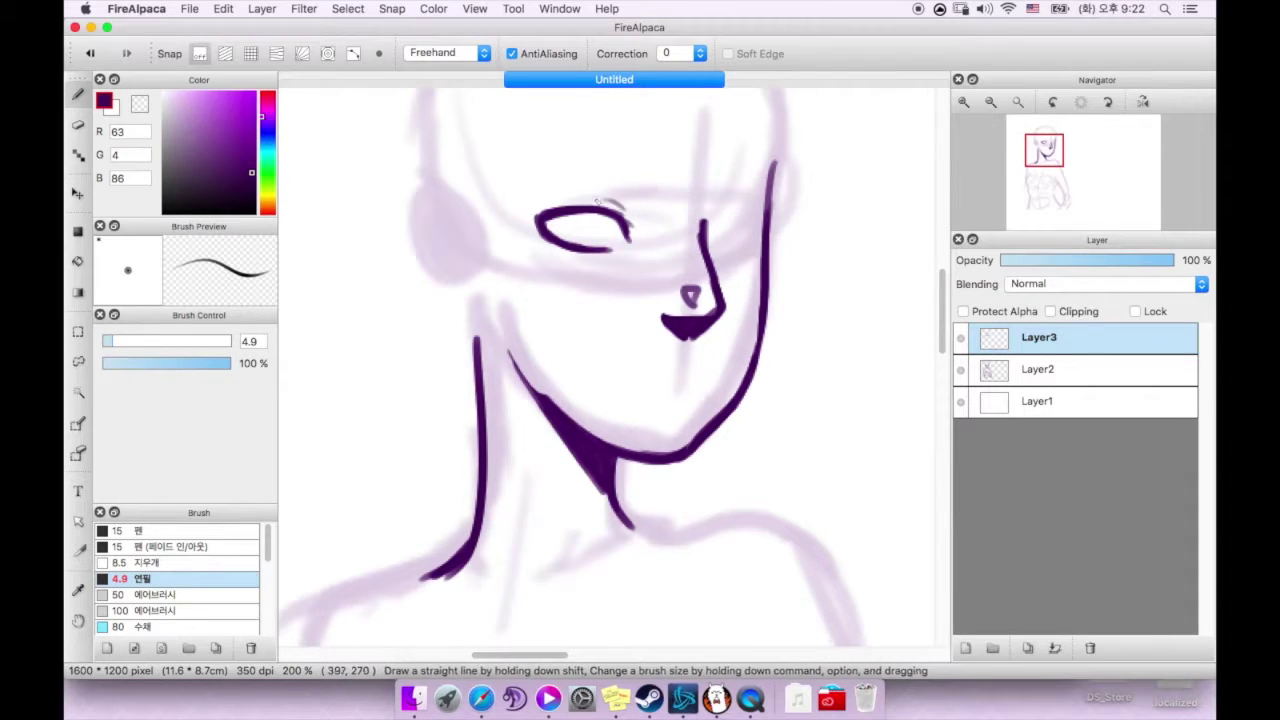
Step: Mask the nose with the selection pen and shift it slightly down-right with Free Transform
{"action": "key", "text": "h"}
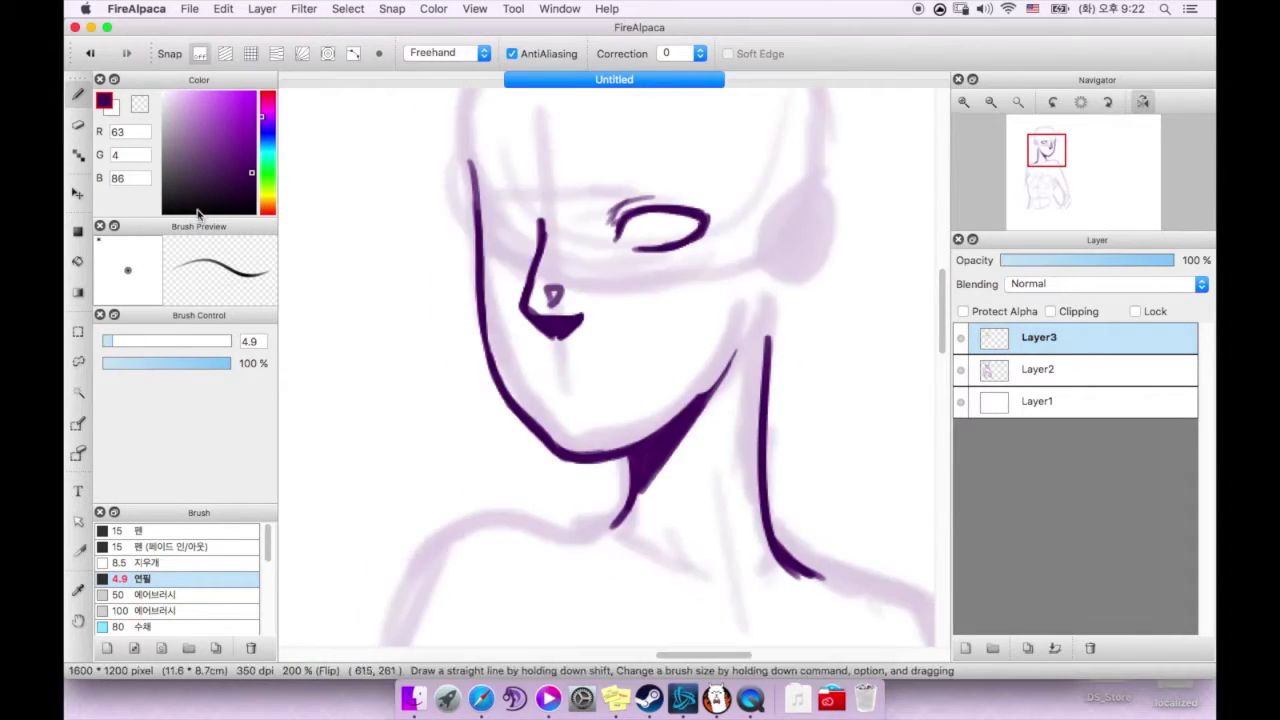
{"action": "mouse_move", "coordinate": [540, 215]}
{"action": "left_mouse_down"}
{"action": "mouse_move", "coordinate": [586, 325]}
{"action": "mouse_move", "coordinate": [659, 318]}
{"action": "left_mouse_up"}
{"action": "key", "text": "super+t"}
{"action": "key", "text": "Return"}
{"action": "key", "text": "b"}
{"action": "left_click_drag", "start_coordinate": [615, 215], "coordinate": [623, 212]}
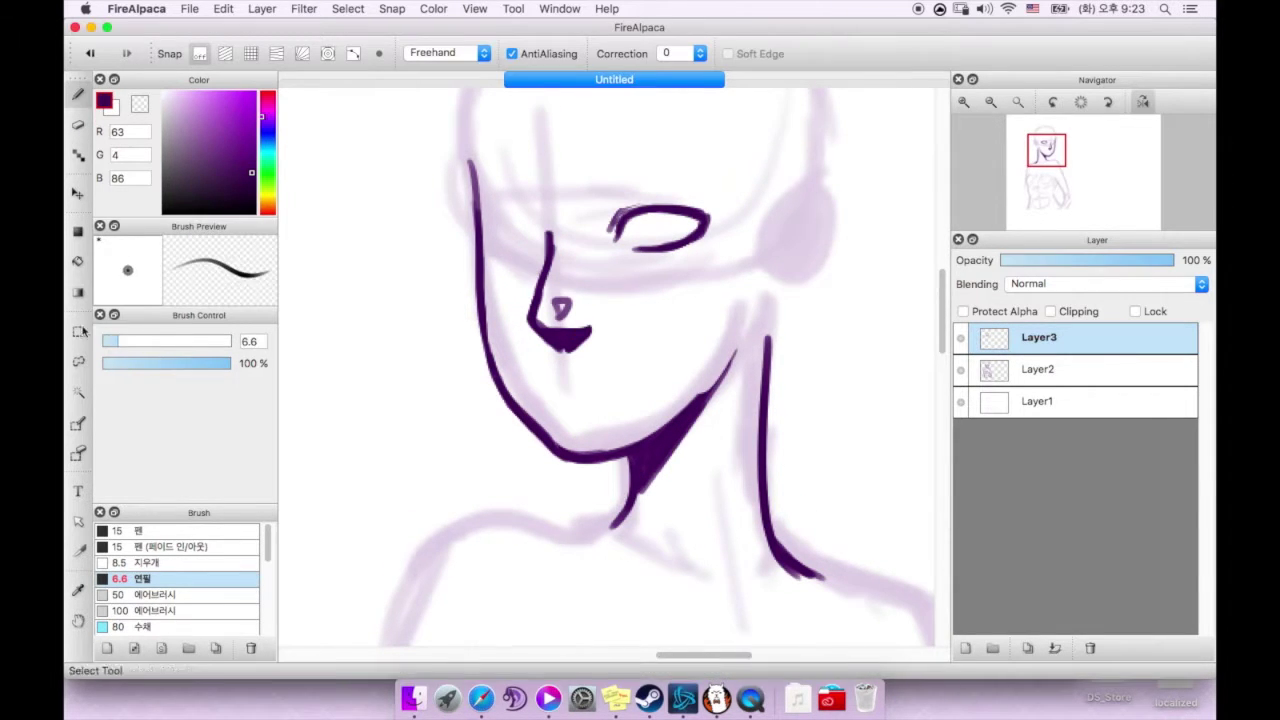
{"action": "key", "text": "h"}
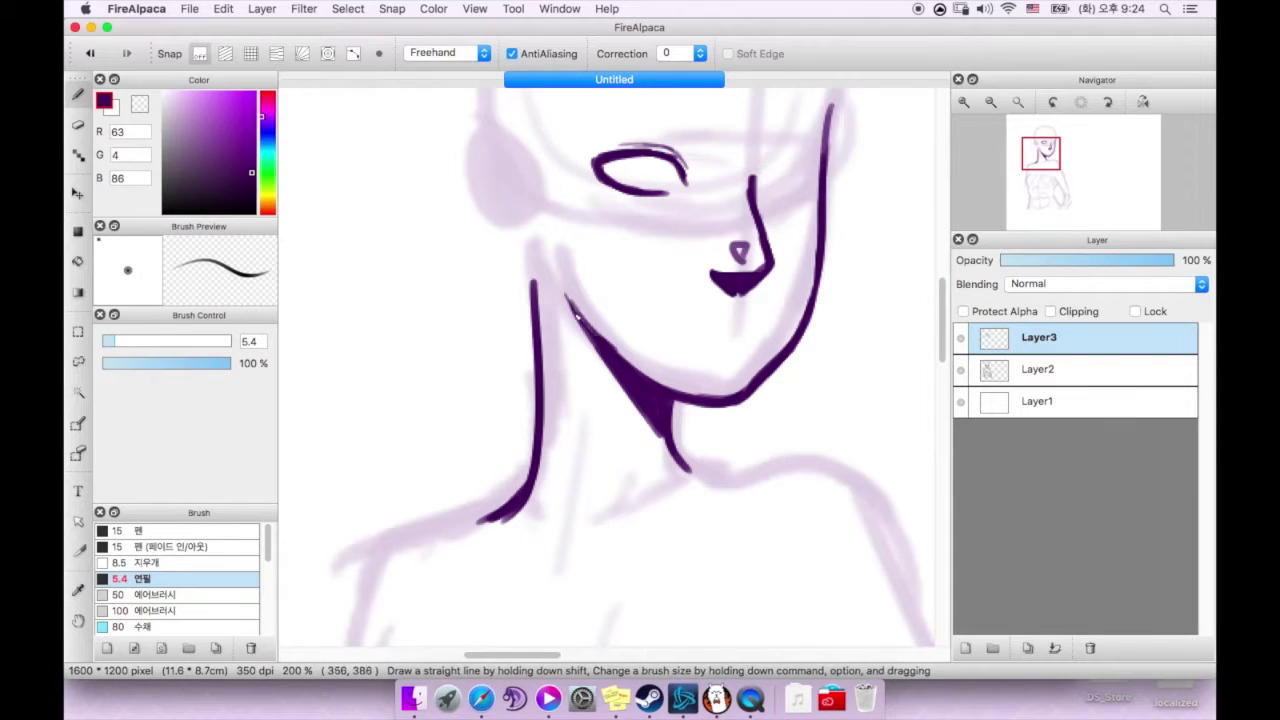
Step: Ink the mouth as open lips and redraw the lower-lip lines cleaner
{"action": "left_click_drag", "start_coordinate": [646, 313], "coordinate": [746, 320]}
{"action": "mouse_move", "coordinate": [640, 326]}
{"action": "left_mouse_down"}
{"action": "mouse_move", "coordinate": [716, 338]}
{"action": "mouse_move", "coordinate": [740, 318]}
{"action": "mouse_move", "coordinate": [726, 340]}
{"action": "mouse_move", "coordinate": [710, 331]}
{"action": "left_mouse_up"}
{"action": "key", "text": "e"}
{"action": "key", "text": "b"}
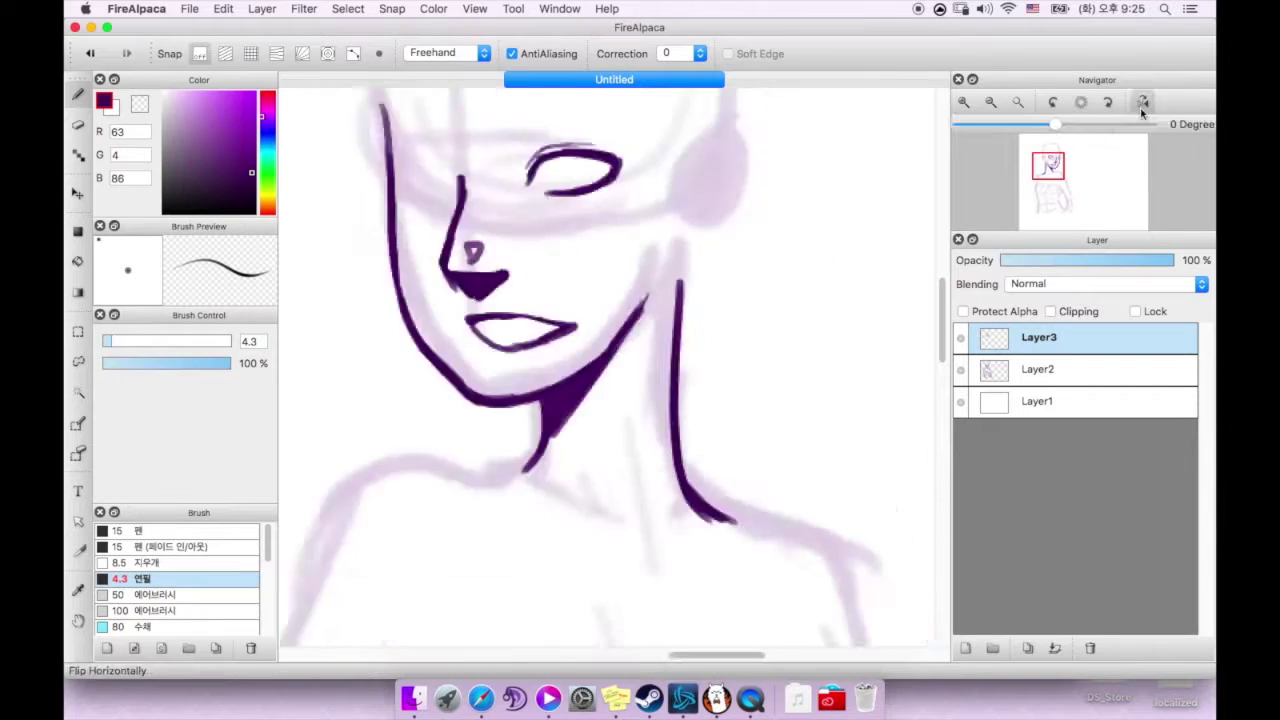
{"action": "key", "text": "e"}
{"action": "key", "text": "b"}
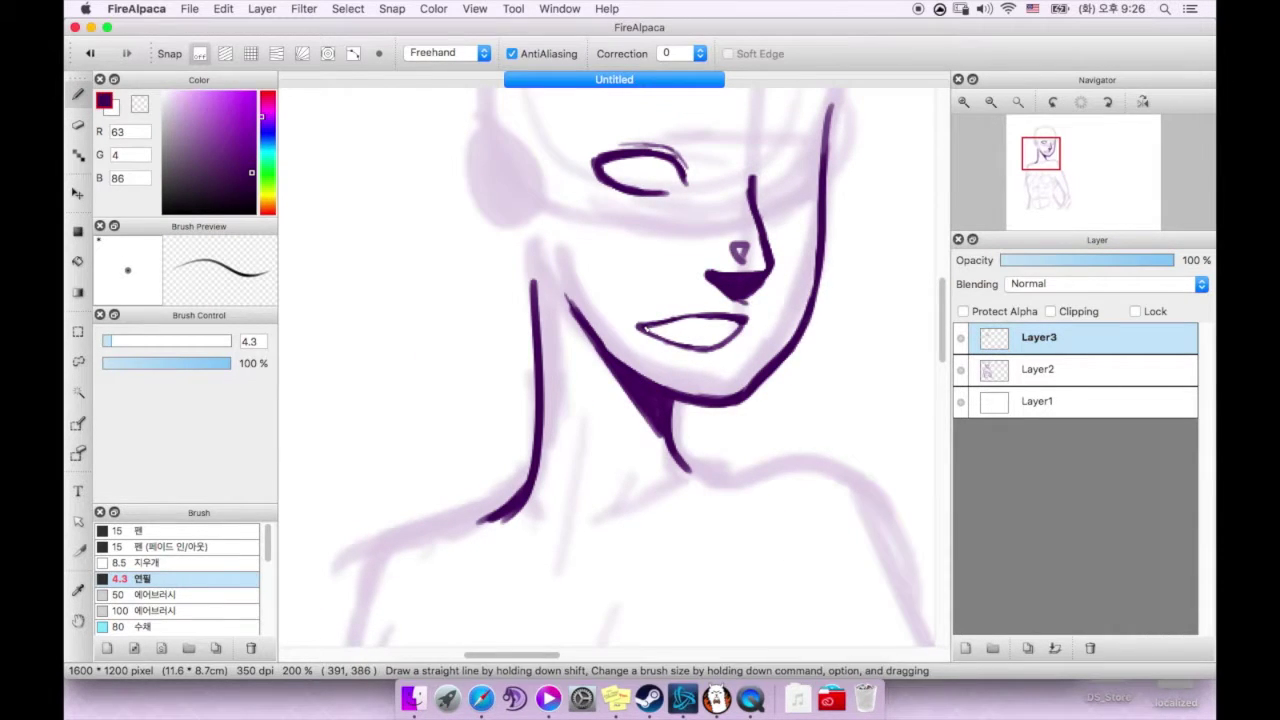
{"action": "left_click_drag", "start_coordinate": [648, 334], "coordinate": [740, 324]}
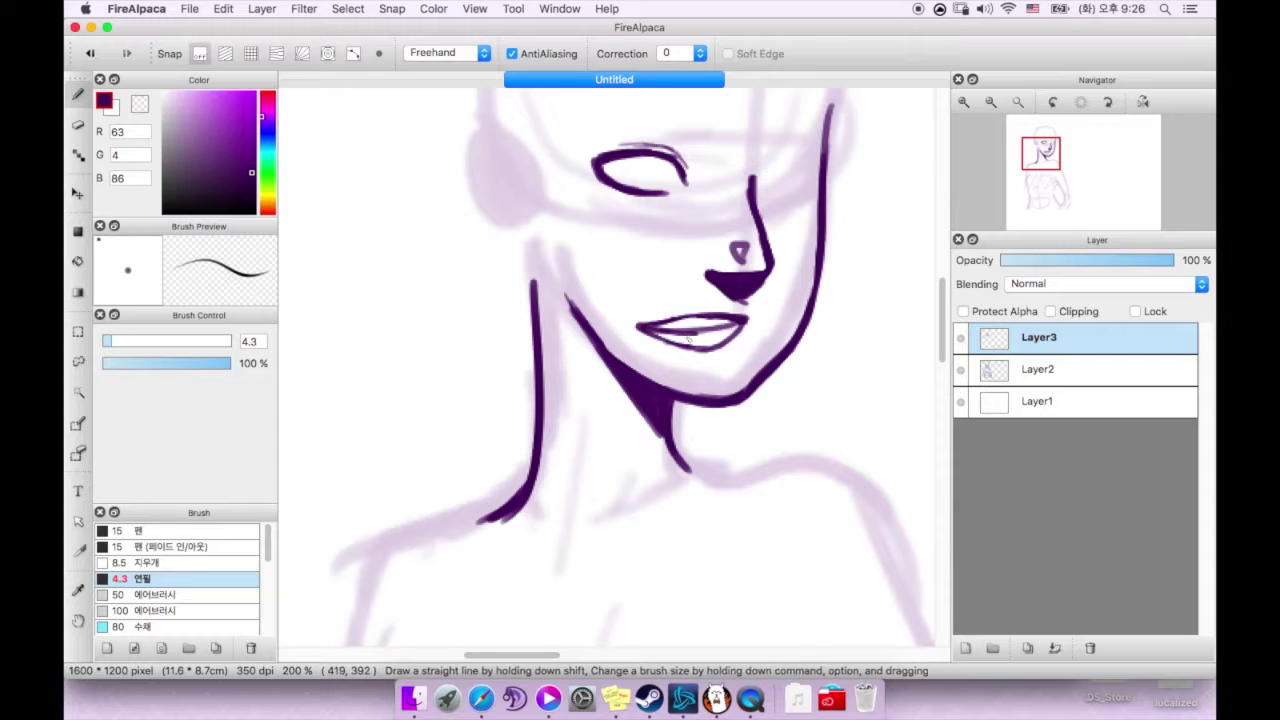
Step: Fill the lower lip dark and add dark strokes inside the mouth
{"action": "scroll", "coordinate": [700, 300], "scroll_direction": "down", "scroll_amount": 3}
{"action": "left_click_drag", "start_coordinate": [652, 290], "coordinate": [727, 287]}
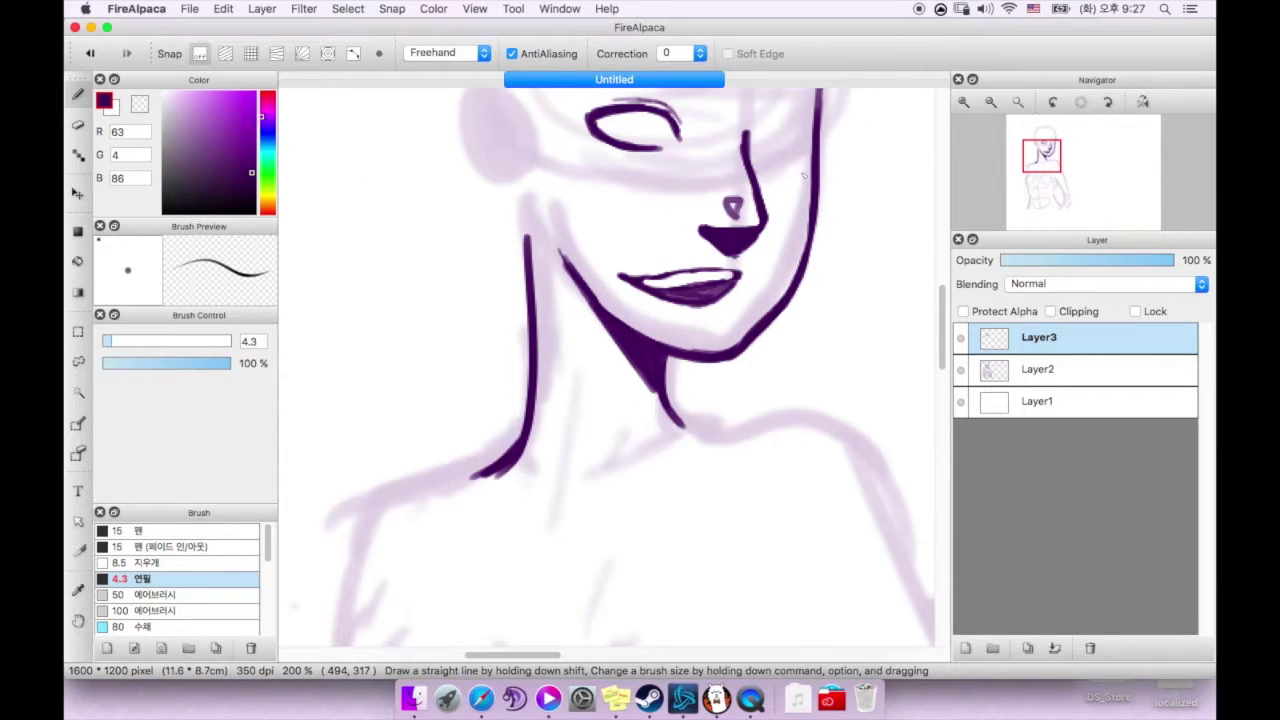
{"action": "key", "text": "h"}
{"action": "scroll", "coordinate": [605, 267], "scroll_direction": "left", "scroll_amount": 5}
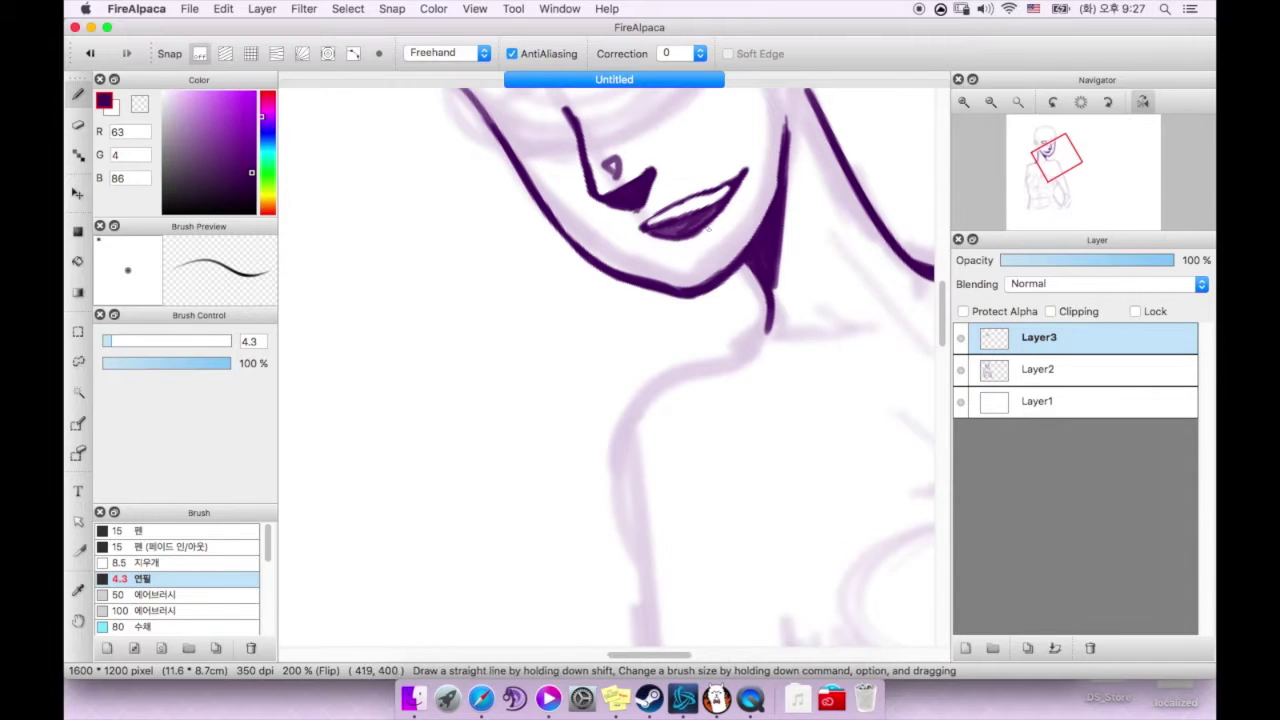
{"action": "scroll", "coordinate": [720, 188], "scroll_direction": "right", "scroll_amount": 2}
{"action": "scroll", "coordinate": [720, 188], "scroll_direction": "up", "scroll_amount": 2}
{"action": "left_click_drag", "start_coordinate": [715, 202], "coordinate": [652, 243]}
{"action": "key", "text": "e"}
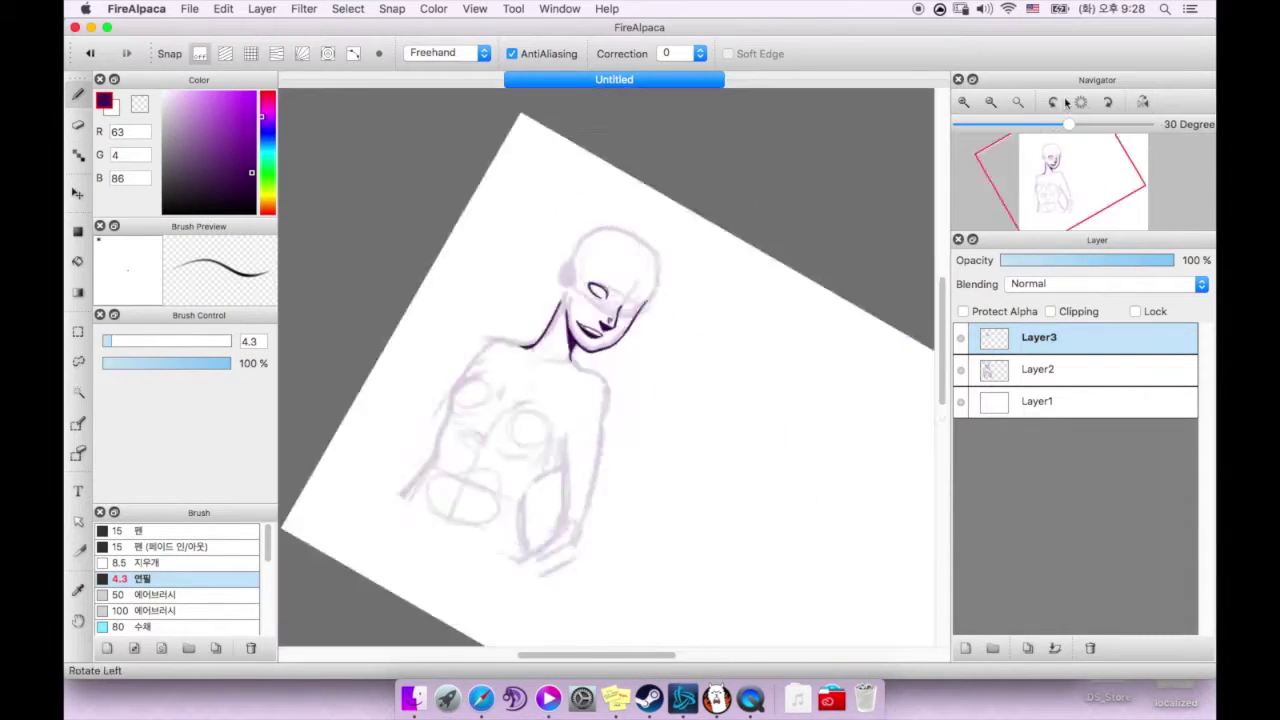
Step: Draw the eyelids and pupils, discarding a short stray brow stroke
{"action": "mouse_move", "coordinate": [459, 197]}
{"action": "left_mouse_down"}
{"action": "mouse_move", "coordinate": [477, 211]}
{"action": "mouse_move", "coordinate": [434, 196]}
{"action": "mouse_move", "coordinate": [495, 240]}
{"action": "mouse_move", "coordinate": [418, 222]}
{"action": "mouse_move", "coordinate": [494, 252]}
{"action": "mouse_move", "coordinate": [480, 250]}
{"action": "left_mouse_up"}
{"action": "key", "text": "e"}
{"action": "key", "text": "b"}
{"action": "left_click_drag", "start_coordinate": [700, 190], "coordinate": [700, 234]}
{"action": "key", "text": "h"}
Step: Mask the nose and right eye with the Selection Pen and shift them left
{"action": "left_click", "coordinate": [78, 423]}
{"action": "left_click_drag", "start_coordinate": [594, 180], "coordinate": [540, 246]}
{"action": "left_click_drag", "start_coordinate": [157, 341], "coordinate": [185, 341]}
{"action": "left_click_drag", "start_coordinate": [600, 180], "coordinate": [560, 330]}
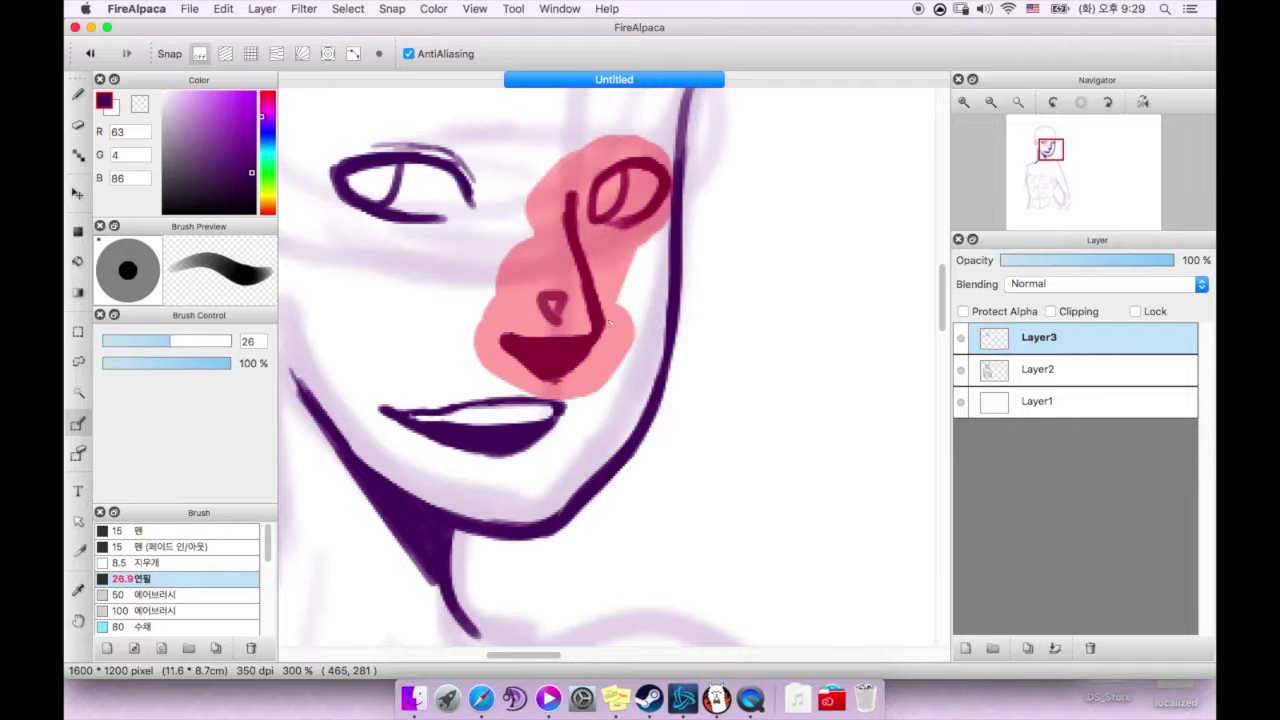
{"action": "left_click_drag", "start_coordinate": [490, 296], "coordinate": [478, 296]}
{"action": "key", "text": "ctrl+d"}
{"action": "key", "text": "b"}
Step: Fill the left eye and outline and fill the right eye in dark purple
{"action": "left_click_drag", "start_coordinate": [345, 185], "coordinate": [430, 200]}
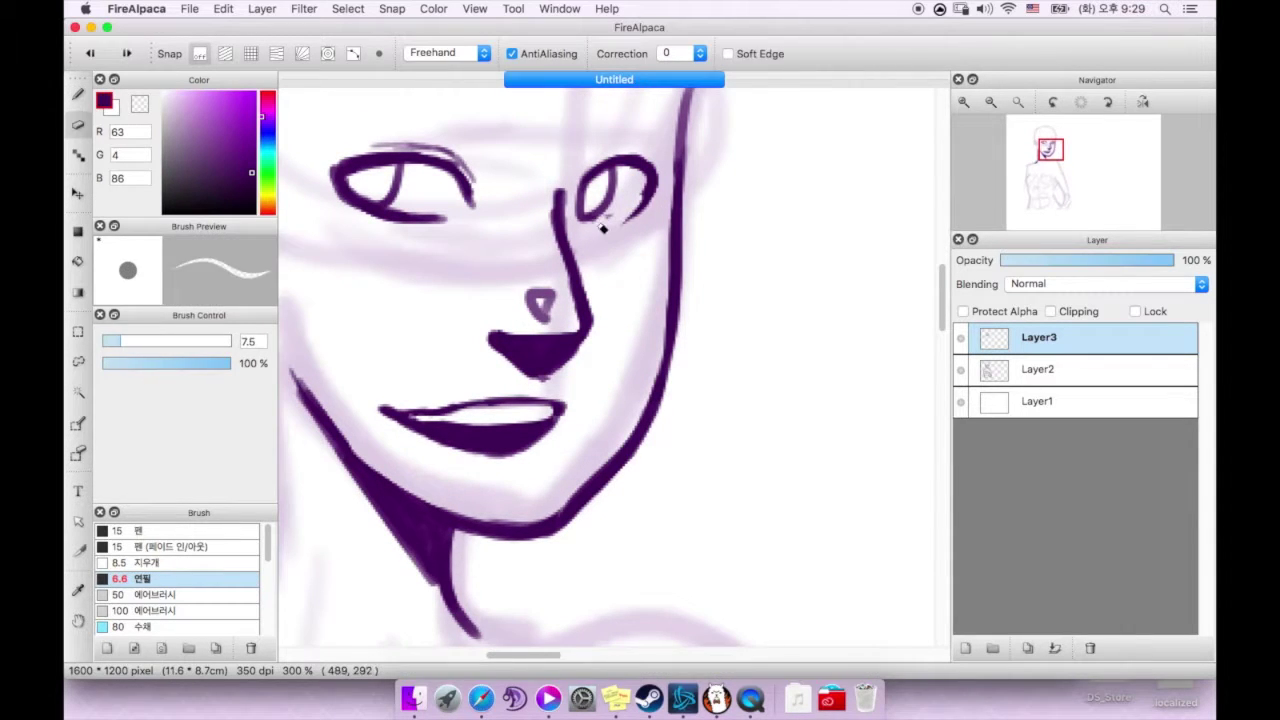
{"action": "left_click_drag", "start_coordinate": [494, 164], "coordinate": [567, 172]}
{"action": "left_click_drag", "start_coordinate": [690, 175], "coordinate": [660, 225]}
{"action": "left_click_drag", "start_coordinate": [648, 170], "coordinate": [700, 155]}
{"action": "left_click_drag", "start_coordinate": [635, 228], "coordinate": [712, 160]}
{"action": "key", "text": "e"}
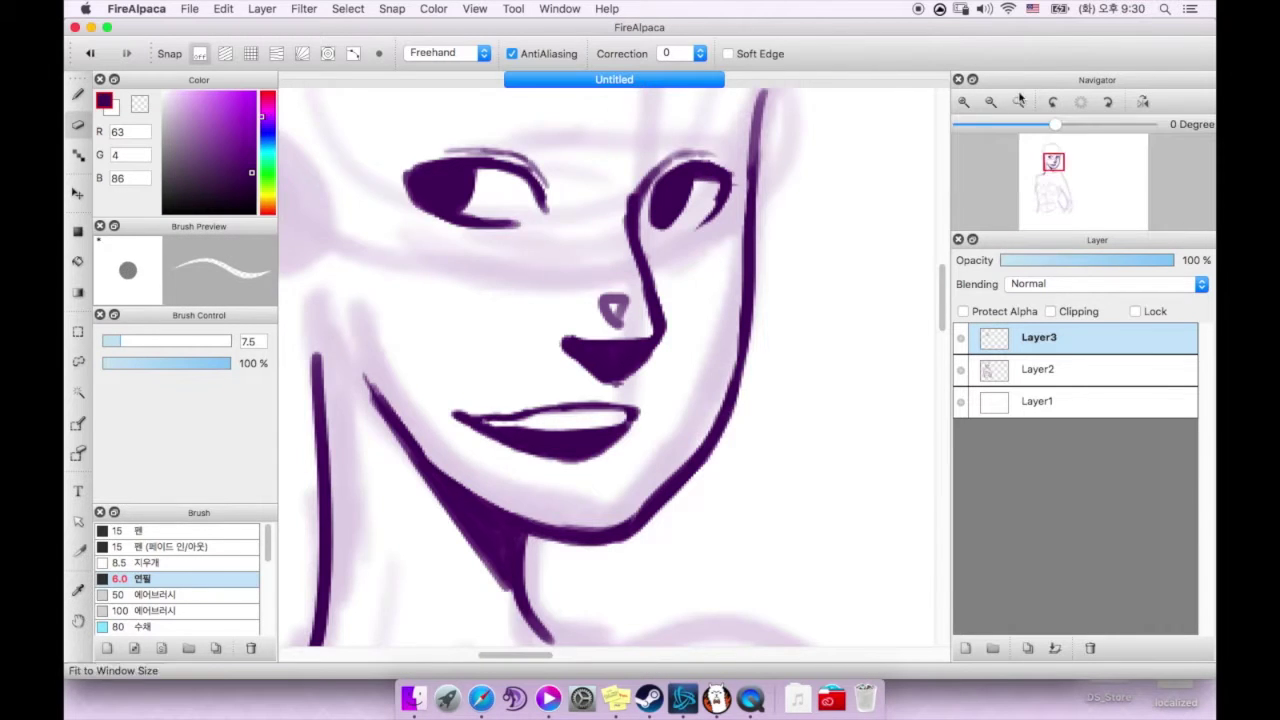
{"action": "left_click", "coordinate": [1143, 101]}
{"action": "key", "text": "b"}
Step: Thicken the left eye outline with a larger brush and transform it via rectangle selection
{"action": "left_click", "coordinate": [113, 341]}
{"action": "mouse_move", "coordinate": [502, 158]}
{"action": "left_mouse_down"}
{"action": "mouse_move", "coordinate": [572, 205]}
{"action": "mouse_move", "coordinate": [605, 180]}
{"action": "left_mouse_up"}
{"action": "left_click", "coordinate": [1143, 101]}
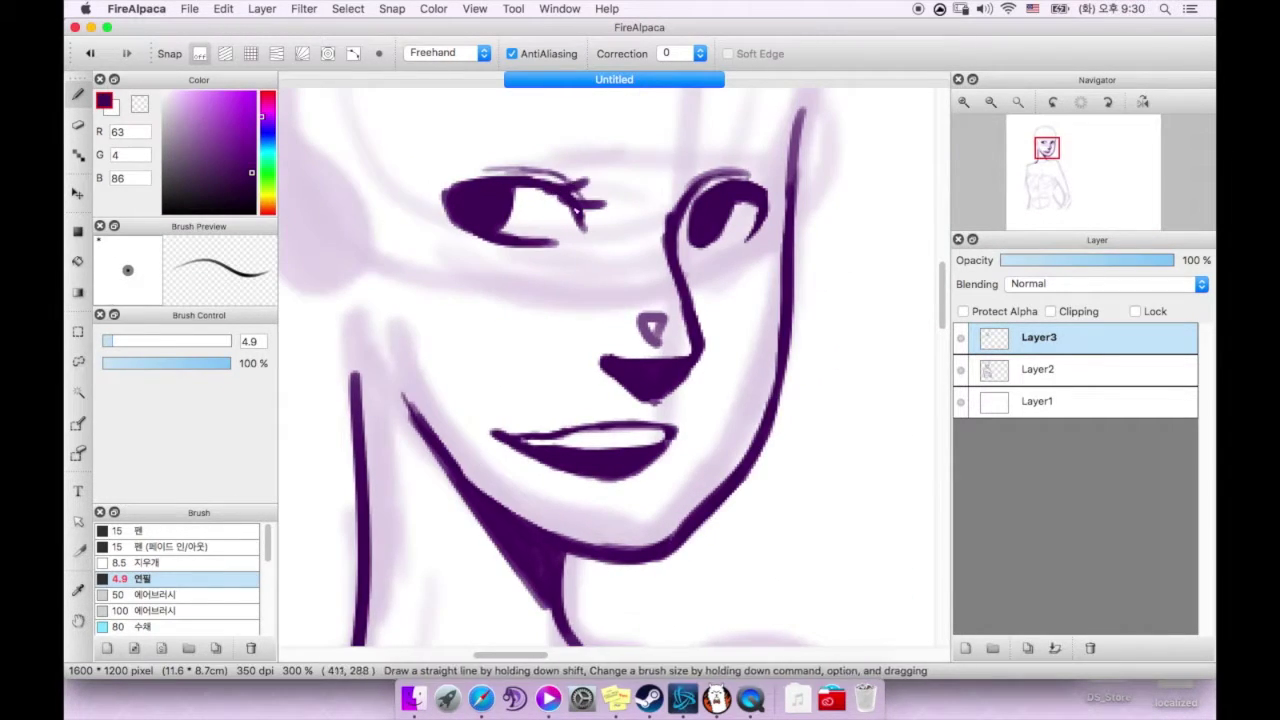
{"action": "key", "text": "m"}
{"action": "left_click_drag", "start_coordinate": [430, 110], "coordinate": [636, 264]}
{"action": "key", "text": "super+t"}
{"action": "left_click_drag", "start_coordinate": [414, 185], "coordinate": [432, 186]}
{"action": "key", "text": "Return"}
Step: Erase part of the left eye's dark fill and clear the rectangular selection
{"action": "key", "text": "e"}
{"action": "mouse_move", "coordinate": [500, 215]}
{"action": "left_mouse_down"}
{"action": "mouse_move", "coordinate": [470, 195]}
{"action": "mouse_move", "coordinate": [520, 225]}
{"action": "left_mouse_up"}
{"action": "key", "text": "m"}
{"action": "left_click_drag", "start_coordinate": [405, 143], "coordinate": [537, 257]}
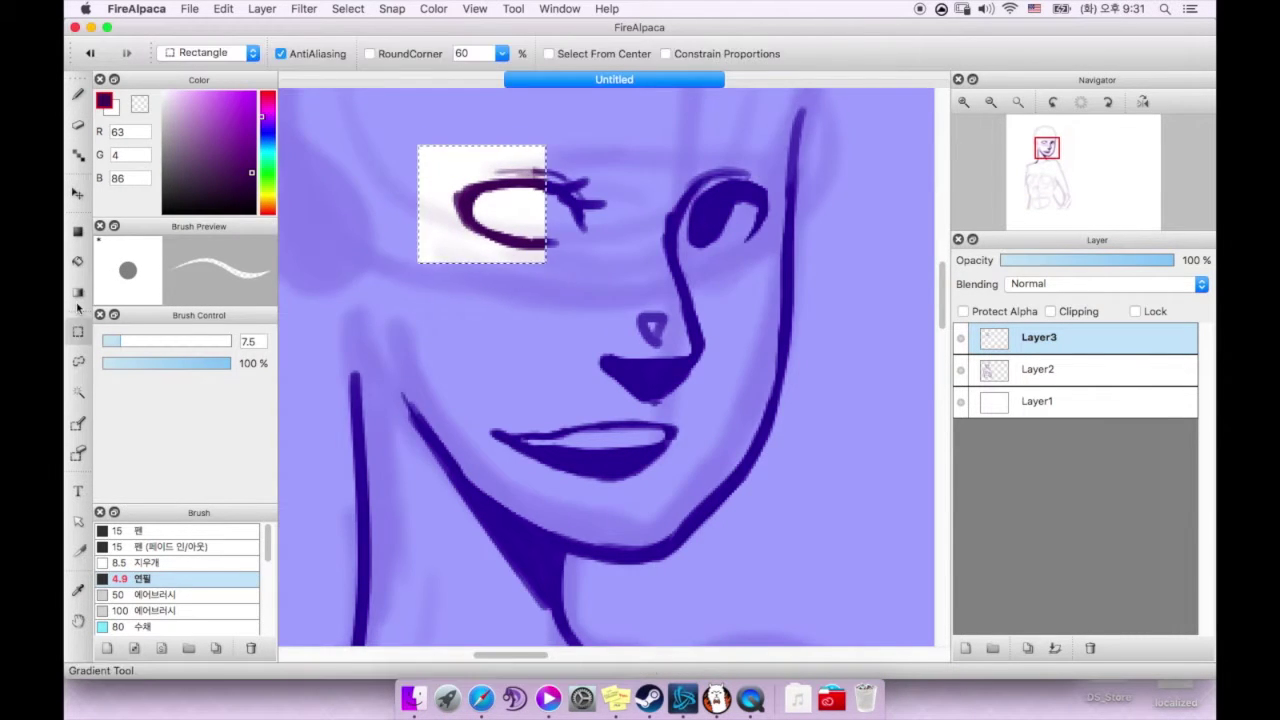
{"action": "key", "text": "ctrl+d"}
{"action": "key", "text": "e"}
{"action": "left_click", "coordinate": [474, 209]}
{"action": "key", "text": "b"}
Step: Darken both irises and draw a small fang under the upper lip
{"action": "left_click_drag", "start_coordinate": [515, 180], "coordinate": [570, 172]}
{"action": "left_click_drag", "start_coordinate": [470, 200], "coordinate": [540, 230]}
{"action": "left_click_drag", "start_coordinate": [700, 210], "coordinate": [780, 252]}
{"action": "mouse_move", "coordinate": [600, 230]}
{"action": "left_mouse_down"}
{"action": "mouse_move", "coordinate": [550, 262]}
{"action": "mouse_move", "coordinate": [451, 189]}
{"action": "left_mouse_up"}
{"action": "left_click_drag", "start_coordinate": [545, 418], "coordinate": [530, 432]}
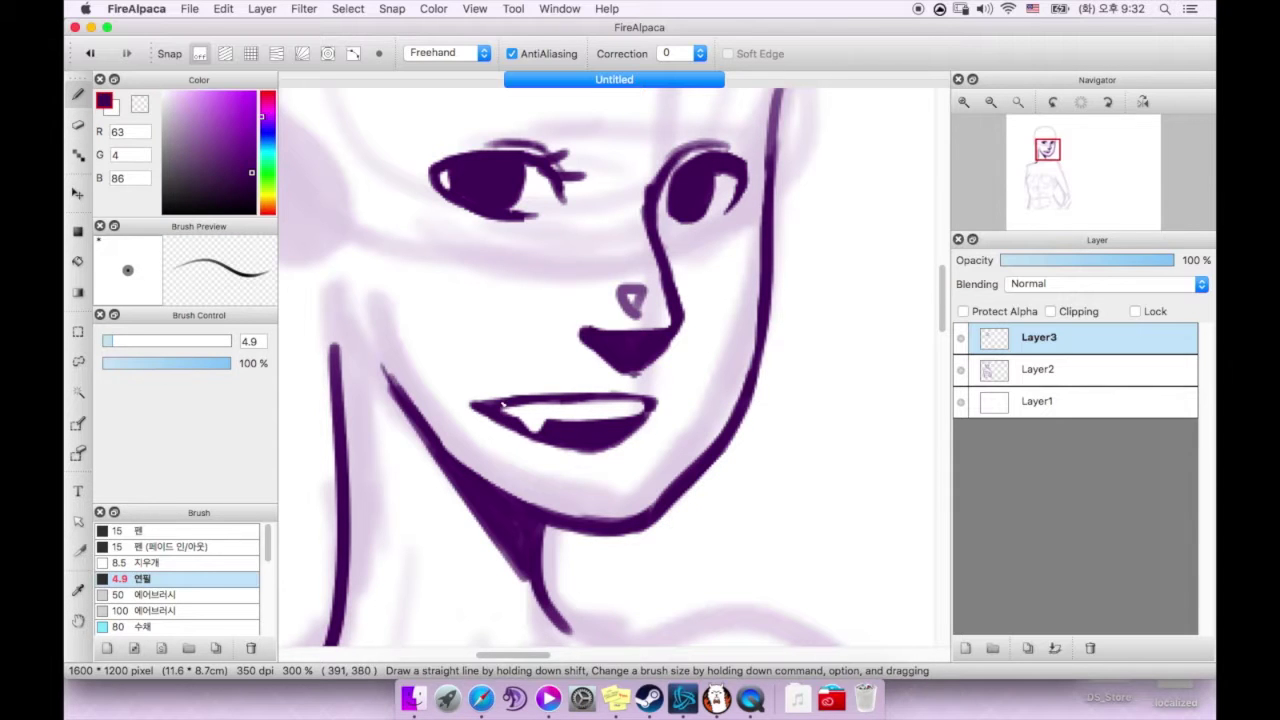
{"action": "left_click", "coordinate": [991, 103]}
Step: Pick up the dark purple ink colour from the canvas with the eyedropper
{"action": "scroll", "coordinate": [640, 300], "scroll_direction": "up", "scroll_amount": 2}
{"action": "scroll", "coordinate": [640, 300], "scroll_direction": "up", "scroll_amount": 2}
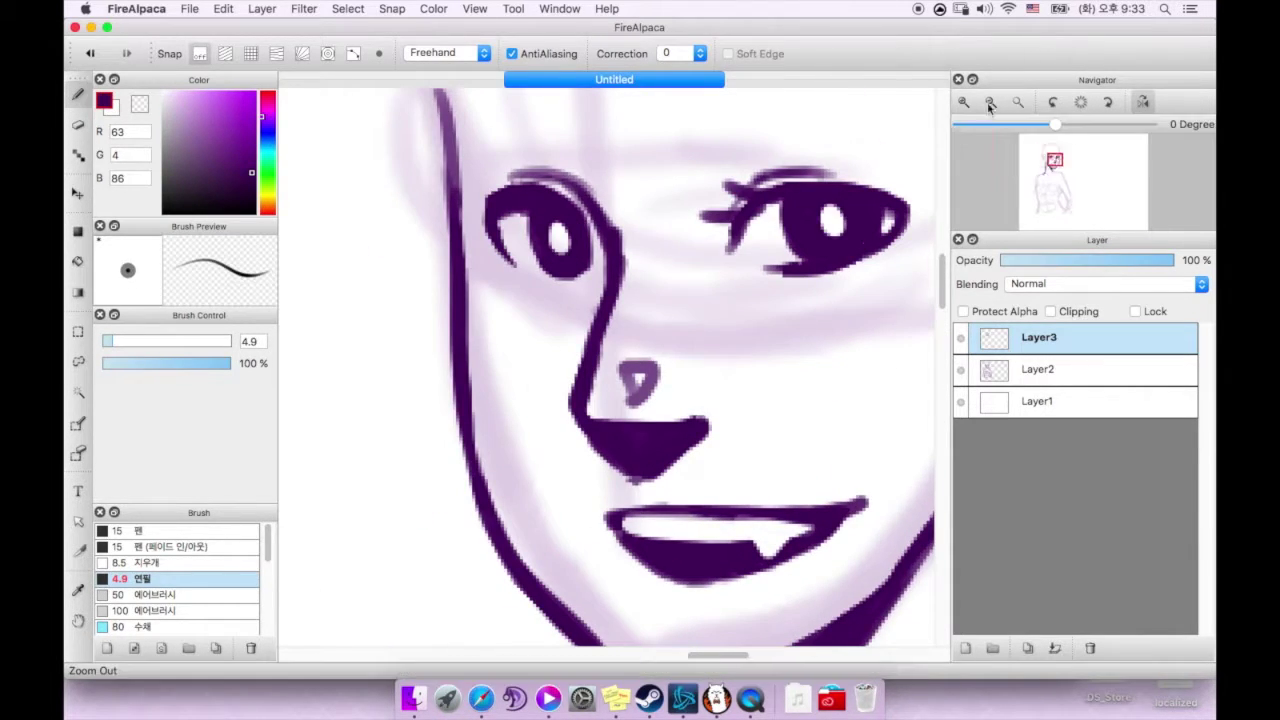
{"action": "left_click", "coordinate": [717, 228], "text": "alt"}
{"action": "key", "text": "e"}
{"action": "left_click", "coordinate": [727, 185], "text": "alt"}
{"action": "key", "text": "b"}
{"action": "scroll", "coordinate": [665, 280], "scroll_direction": "down", "scroll_amount": 1}
{"action": "scroll", "coordinate": [665, 280], "scroll_direction": "down", "scroll_amount": 1}
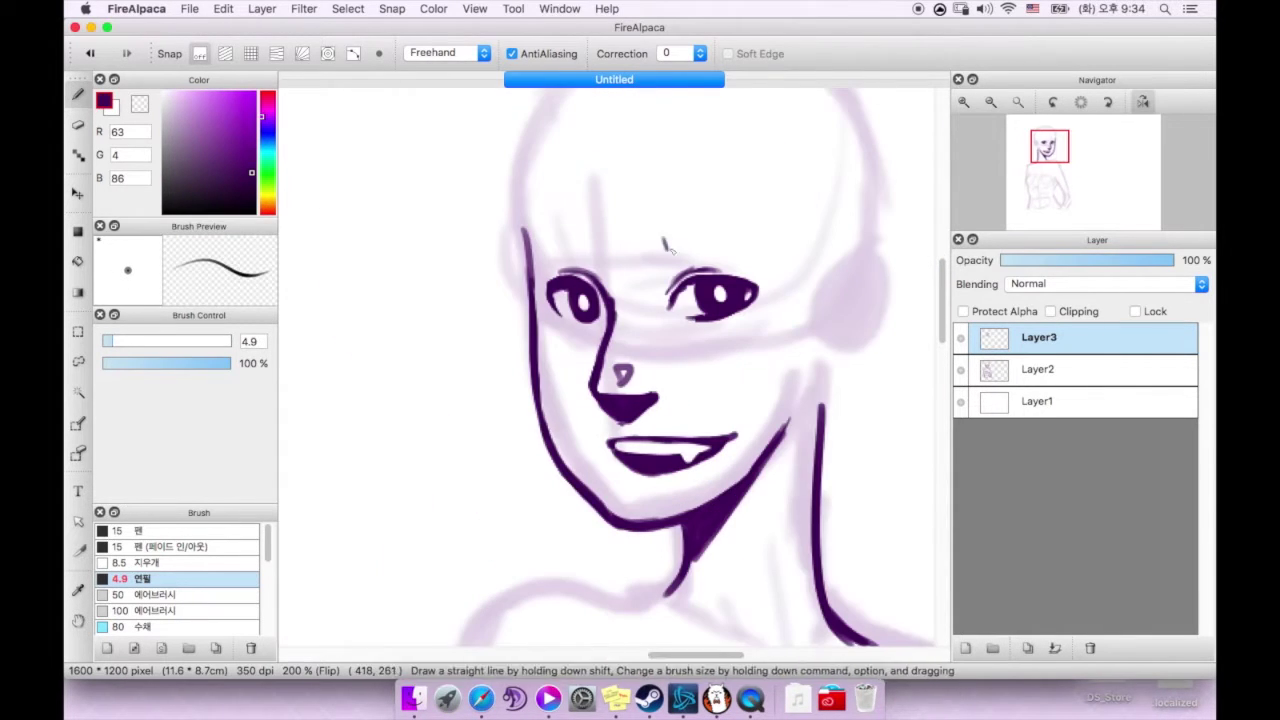
Step: Ink the brow above the right eye, then refine the filled mouth at 150% zoom
{"action": "mouse_move", "coordinate": [722, 222]}
{"action": "left_mouse_down"}
{"action": "mouse_move", "coordinate": [664, 244]}
{"action": "mouse_move", "coordinate": [724, 222]}
{"action": "left_mouse_up"}
{"action": "key", "text": "h"}
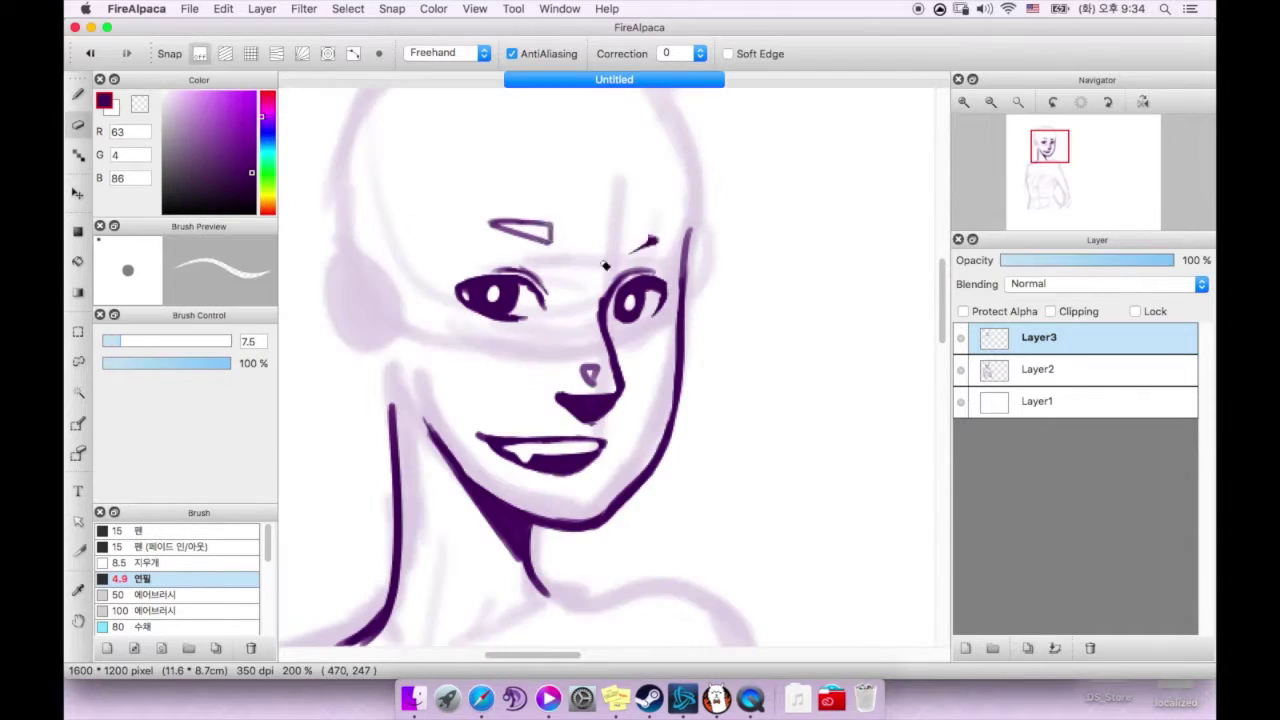
{"action": "key", "text": "ctrl+z"}
{"action": "key", "text": "ctrl+z"}
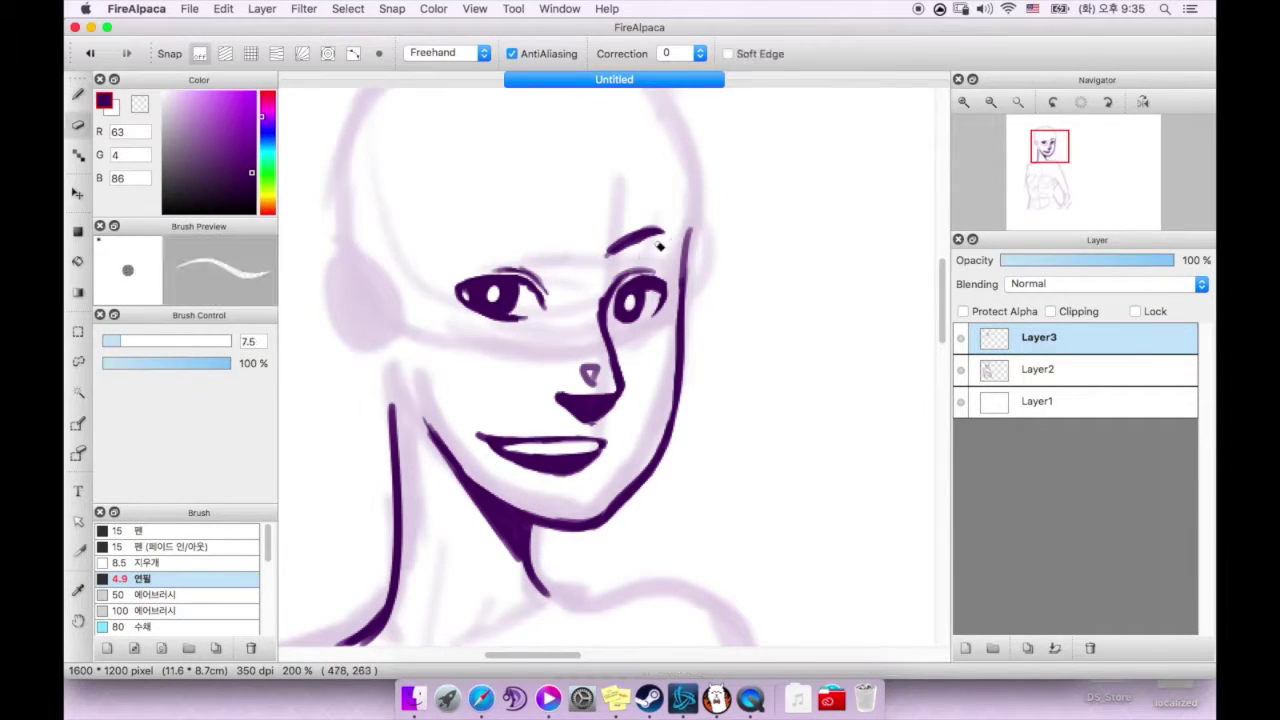
{"action": "key", "text": "h"}
{"action": "mouse_move", "coordinate": [748, 230]}
{"action": "left_mouse_down"}
{"action": "mouse_move", "coordinate": [668, 242]}
{"action": "mouse_move", "coordinate": [745, 229]}
{"action": "left_mouse_up"}
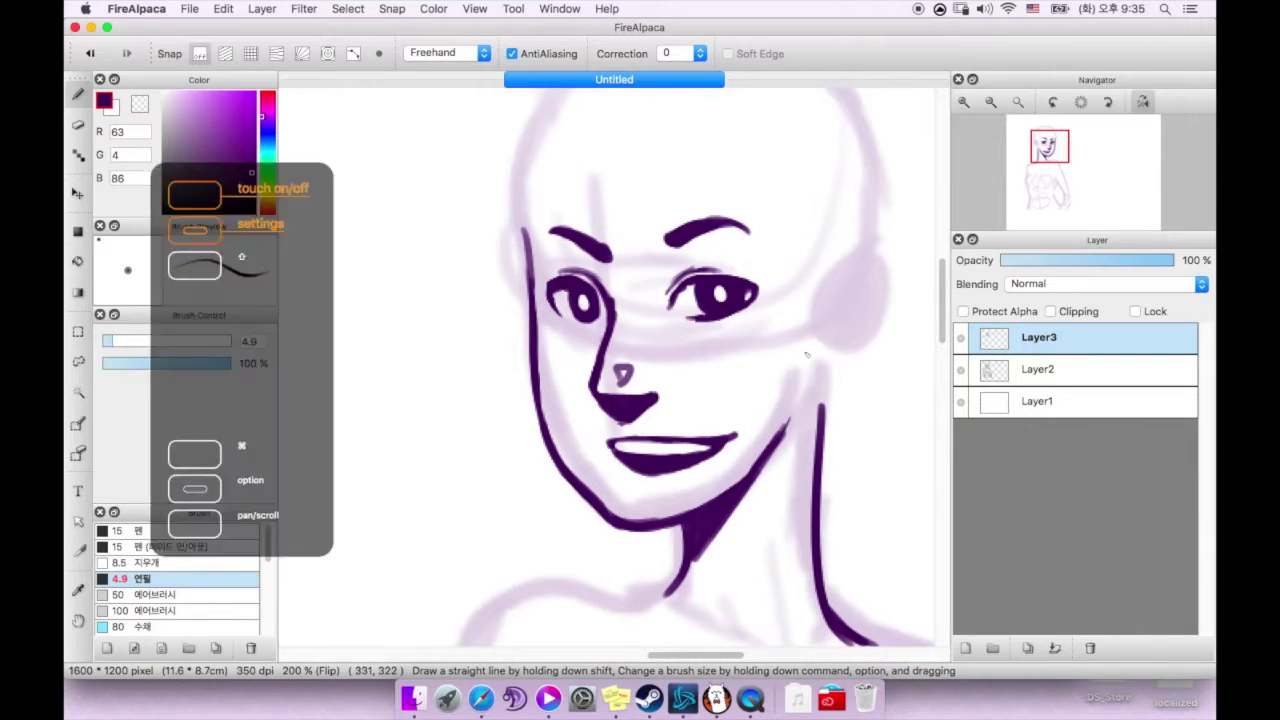
{"action": "key", "text": "h"}
{"action": "key", "text": "ctrl+minus"}
{"action": "left_click_drag", "start_coordinate": [520, 362], "coordinate": [570, 366]}
{"action": "left_click_drag", "start_coordinate": [494, 345], "coordinate": [590, 350]}
Step: Erase the filled open mouth and try a curved smile line below the nose
{"action": "key", "text": "h"}
{"action": "key", "text": "e"}
{"action": "key", "text": "b"}
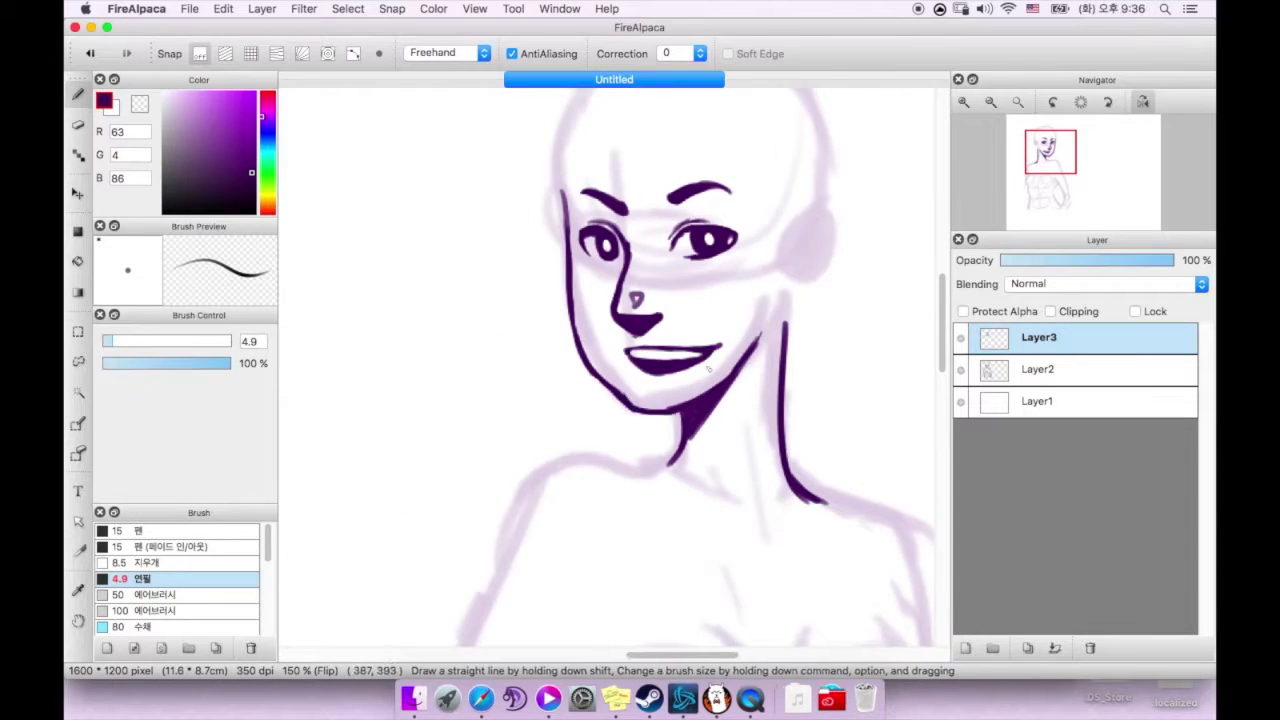
{"action": "key", "text": "h"}
{"action": "key", "text": "e"}
{"action": "left_click_drag", "start_coordinate": [495, 350], "coordinate": [600, 360]}
{"action": "key", "text": "b"}
{"action": "left_click_drag", "start_coordinate": [500, 345], "coordinate": [580, 368]}
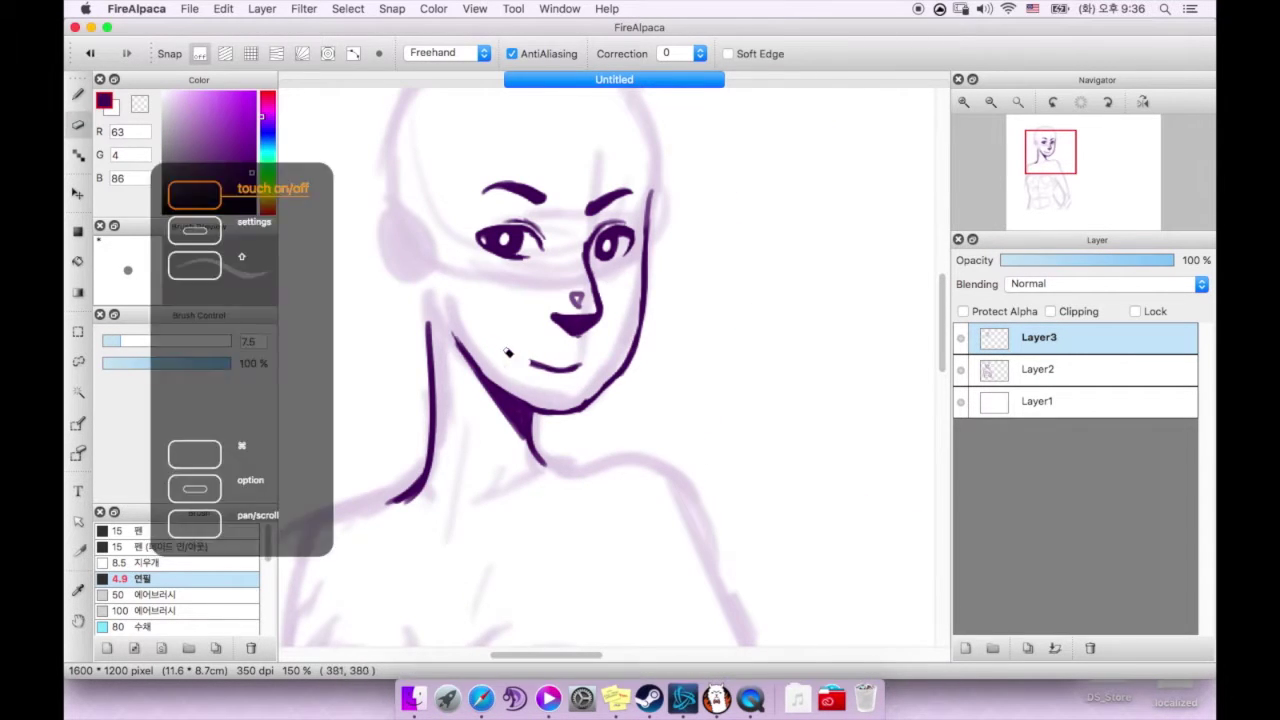
{"action": "key", "text": "e"}
{"action": "left_click_drag", "start_coordinate": [500, 345], "coordinate": [584, 372]}
{"action": "key", "text": "b"}
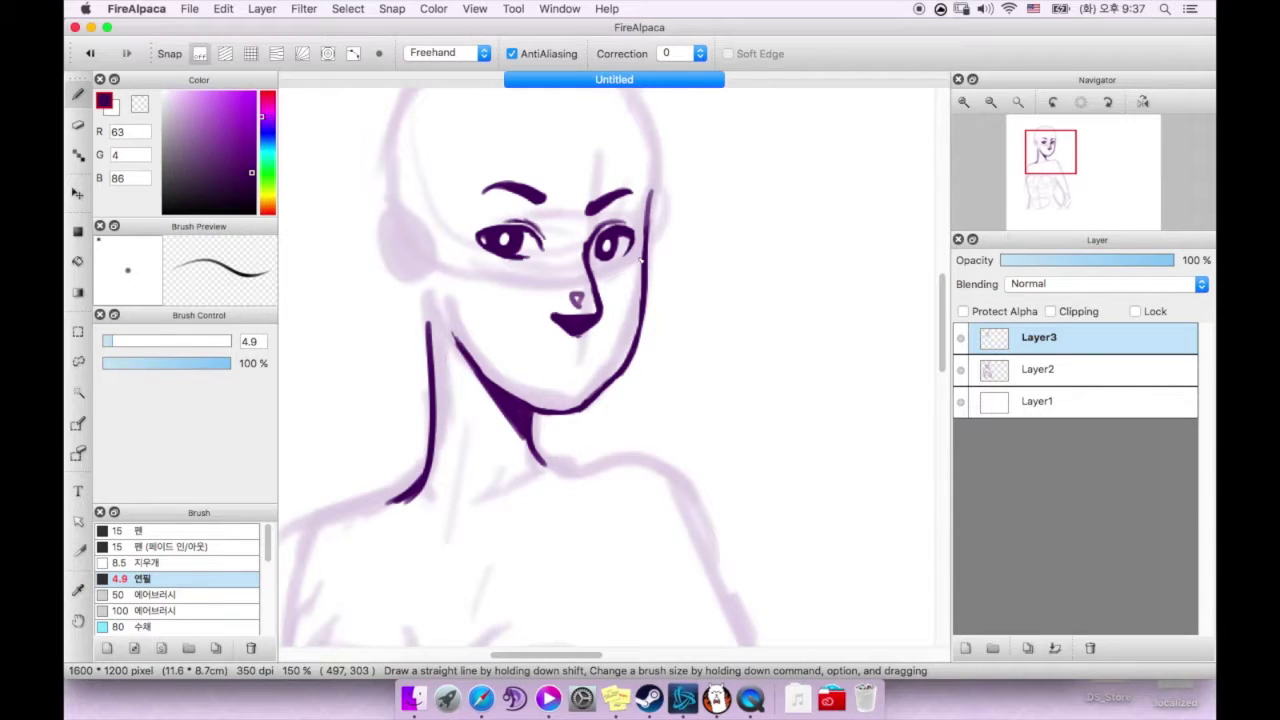
Step: On the mirrored view, redraw and tidy the thin smile line under the nose
{"action": "key", "text": "h"}
{"action": "left_click_drag", "start_coordinate": [642, 354], "coordinate": [716, 330]}
{"action": "key", "text": "e"}
{"action": "left_click_drag", "start_coordinate": [642, 352], "coordinate": [716, 330]}
{"action": "key", "text": "b"}
{"action": "mouse_move", "coordinate": [640, 353]}
{"action": "left_mouse_down"}
{"action": "mouse_move", "coordinate": [720, 328]}
{"action": "mouse_move", "coordinate": [640, 354]}
{"action": "left_mouse_up"}
{"action": "key", "text": "e"}
{"action": "key", "text": "b"}
{"action": "key", "text": "e"}
{"action": "key", "text": "b"}
{"action": "left_click_drag", "start_coordinate": [628, 360], "coordinate": [716, 346]}
{"action": "key", "text": "e"}
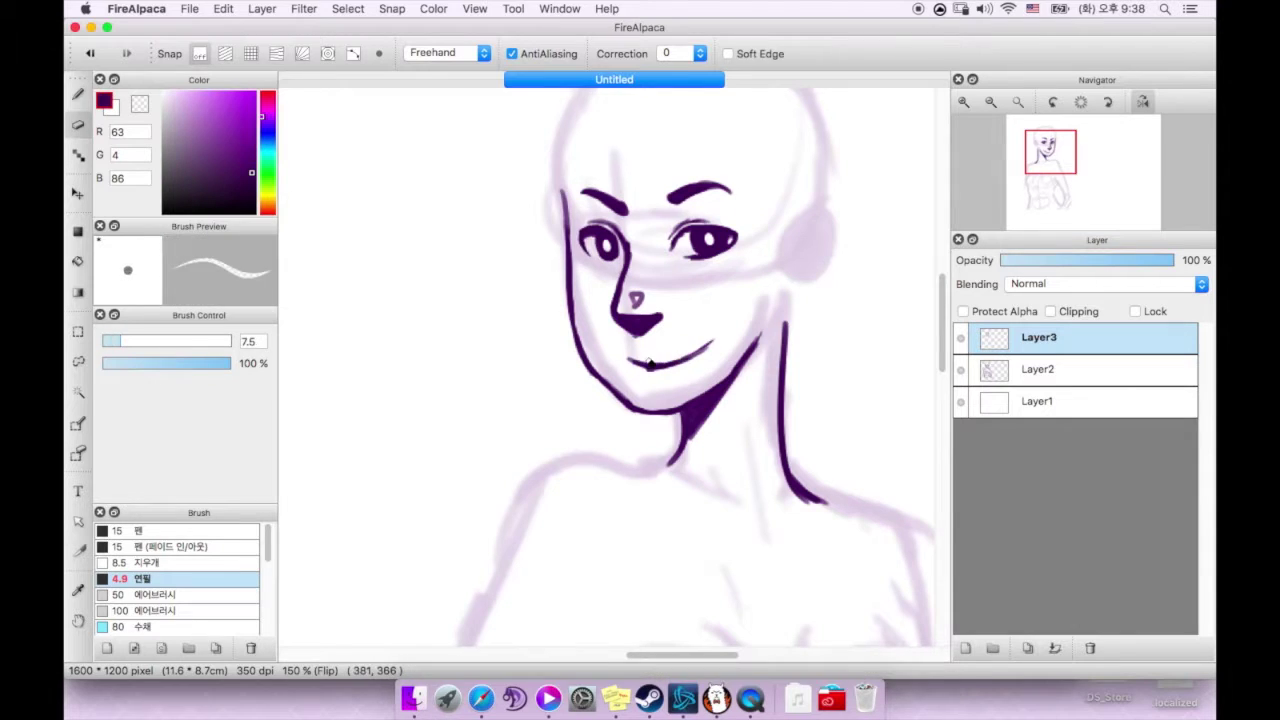
Step: Add a small dot near the smile, checking it in normal and mirrored views
{"action": "scroll", "coordinate": [716, 346], "scroll_direction": "up", "scroll_amount": 3}
{"action": "key", "text": "b"}
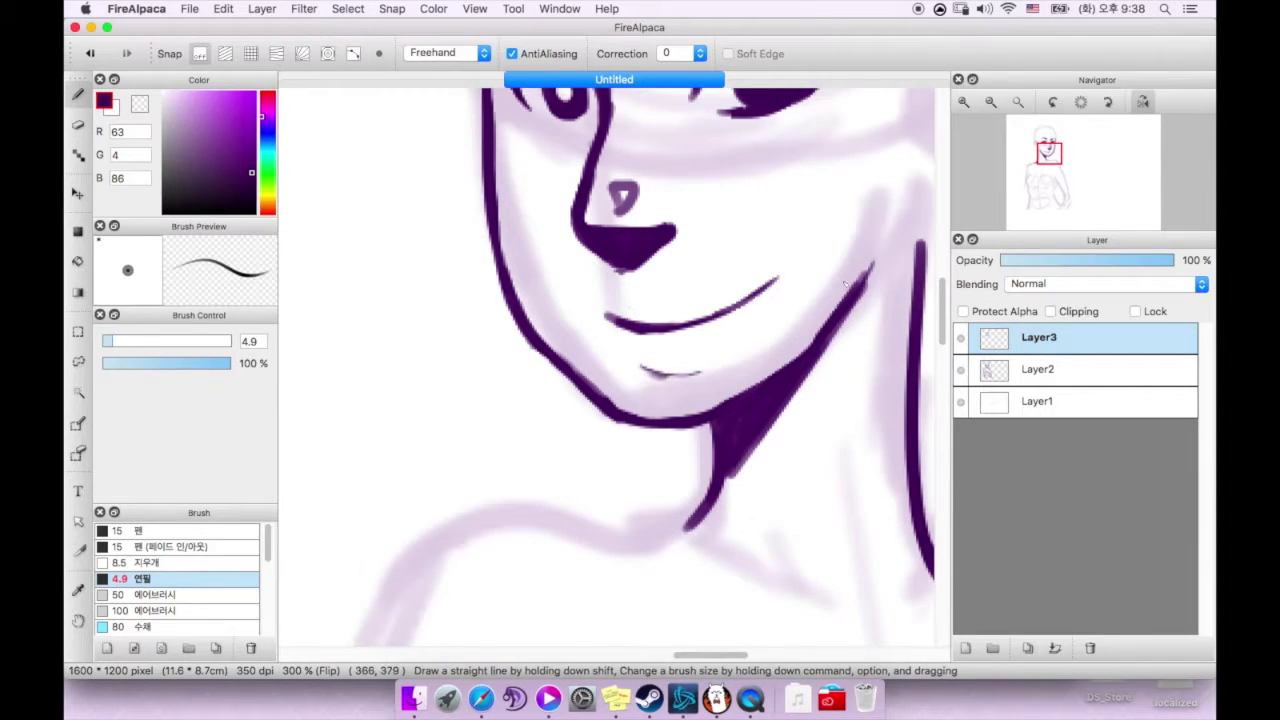
{"action": "key", "text": "h"}
{"action": "scroll", "coordinate": [672, 376], "scroll_direction": "down", "scroll_amount": 2}
{"action": "key", "text": "h"}
{"action": "left_click", "coordinate": [632, 329]}
{"action": "key", "text": "e"}
{"action": "key", "text": "b"}
Step: Ink the neck line down onto the shoulder
{"action": "scroll", "coordinate": [683, 331], "scroll_direction": "down", "scroll_amount": 3}
{"action": "scroll", "coordinate": [683, 331], "scroll_direction": "down", "scroll_amount": 4}
{"action": "scroll", "coordinate": [820, 194], "scroll_direction": "up", "scroll_amount": 4}
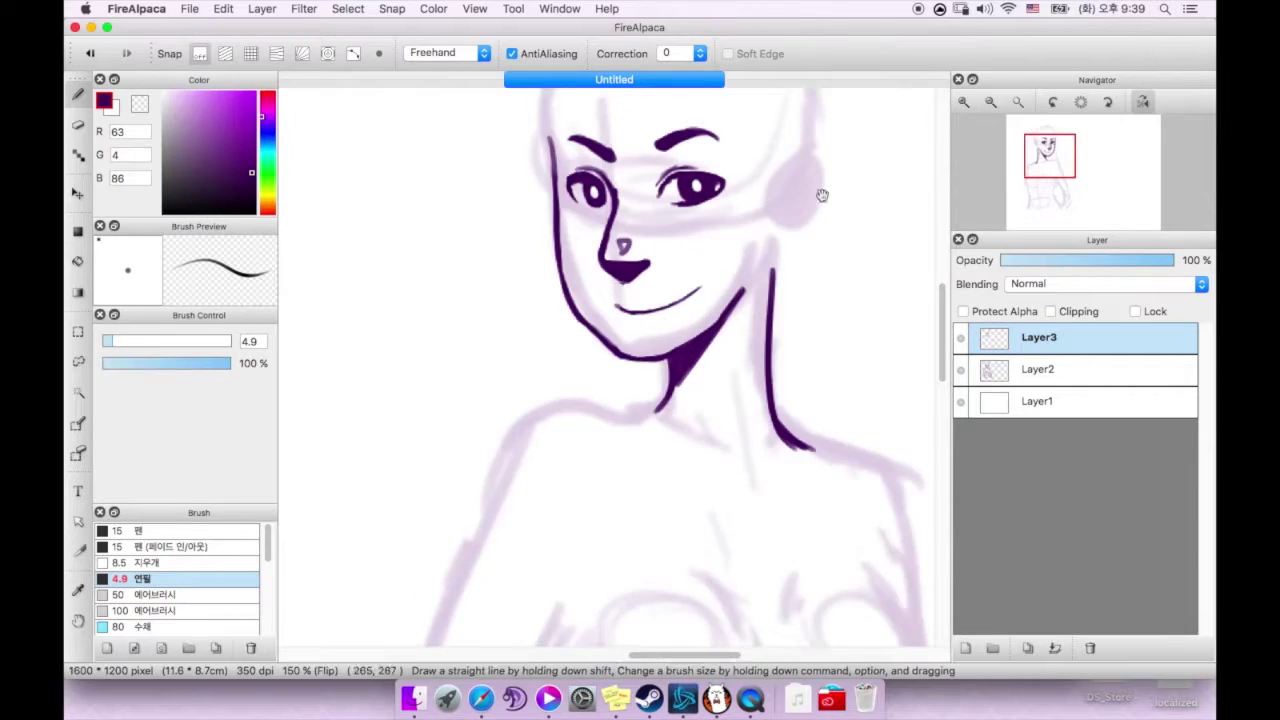
{"action": "scroll", "coordinate": [700, 260], "scroll_direction": "down", "scroll_amount": 2}
{"action": "mouse_move", "coordinate": [703, 268]}
{"action": "left_mouse_down"}
{"action": "mouse_move", "coordinate": [570, 292]}
{"action": "mouse_move", "coordinate": [530, 360]}
{"action": "left_mouse_up"}
{"action": "scroll", "coordinate": [697, 279], "scroll_direction": "down", "scroll_amount": 2}
Step: Ink the other shoulder and arm, the outer chest curve and a collarbone stroke
{"action": "left_click_drag", "start_coordinate": [697, 279], "coordinate": [738, 365]}
{"action": "scroll", "coordinate": [593, 274], "scroll_direction": "down", "scroll_amount": 2}
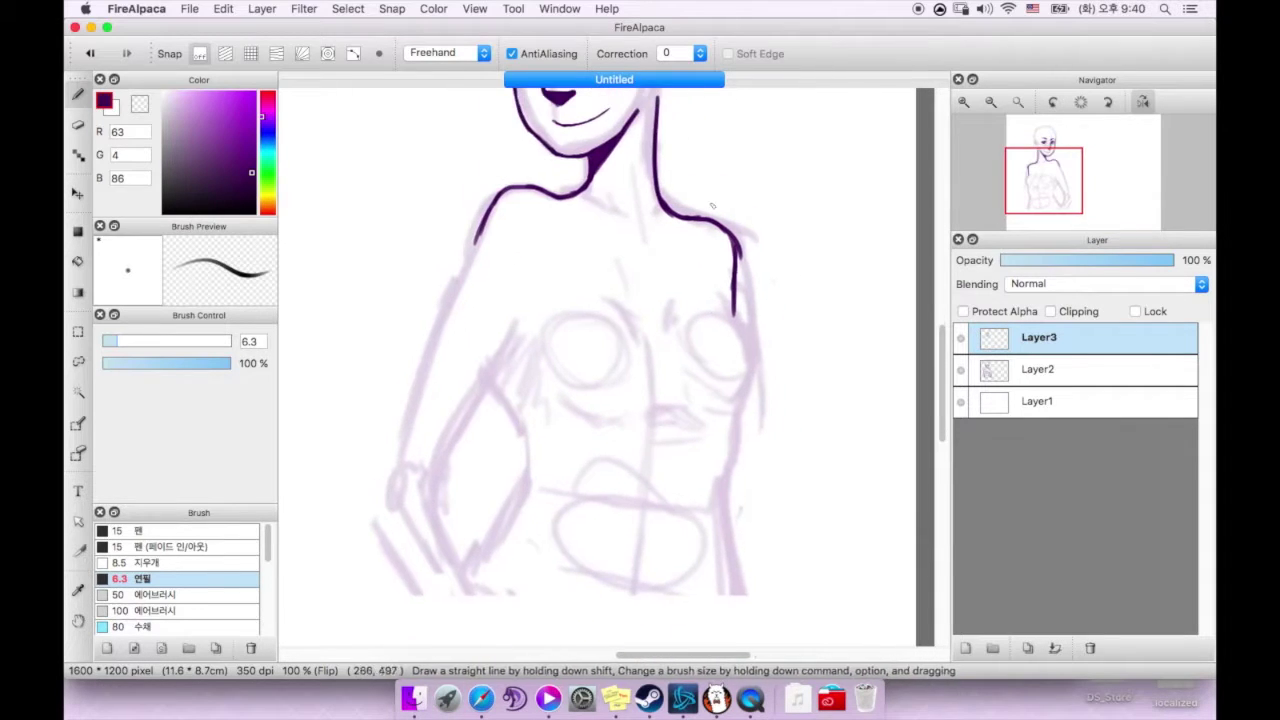
{"action": "mouse_move", "coordinate": [720, 285]}
{"action": "left_mouse_down"}
{"action": "mouse_move", "coordinate": [748, 382]}
{"action": "mouse_move", "coordinate": [732, 455]}
{"action": "left_mouse_up"}
{"action": "left_click_drag", "start_coordinate": [478, 250], "coordinate": [466, 302]}
{"action": "scroll", "coordinate": [623, 278], "scroll_direction": "up", "scroll_amount": 2}
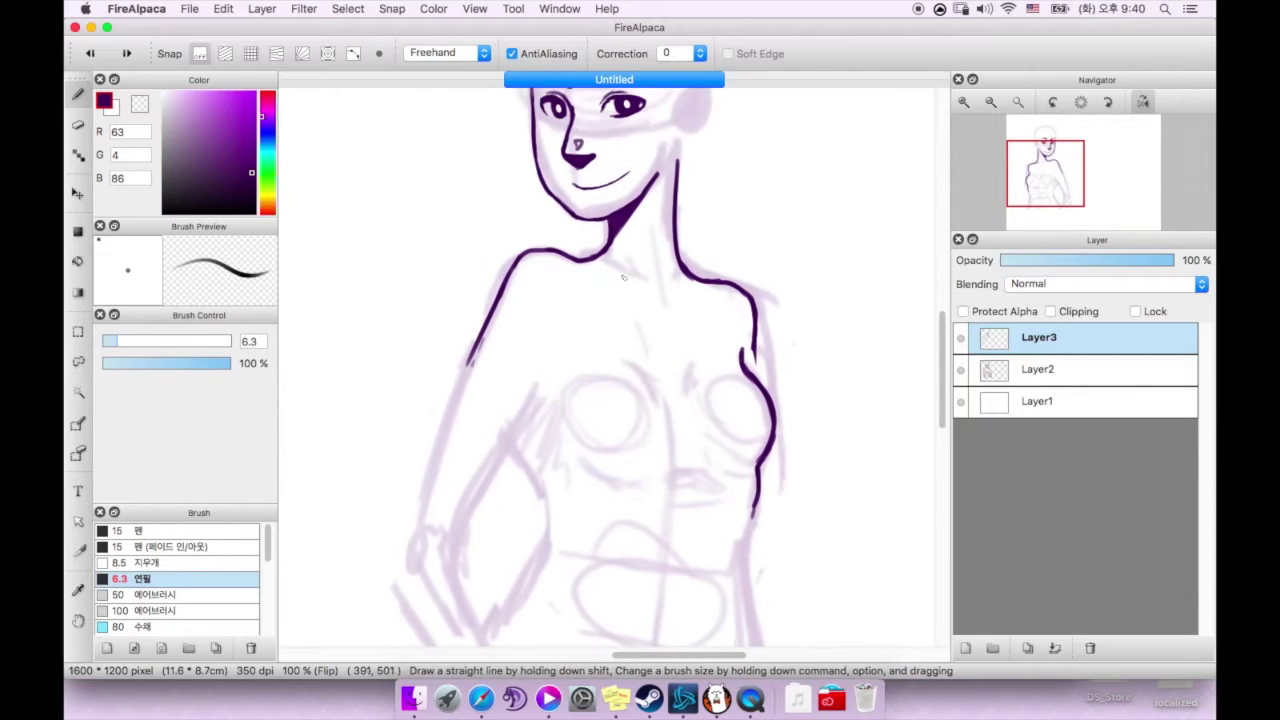
{"action": "left_click_drag", "start_coordinate": [583, 264], "coordinate": [646, 288]}
{"action": "scroll", "coordinate": [646, 288], "scroll_direction": "down", "scroll_amount": 2}
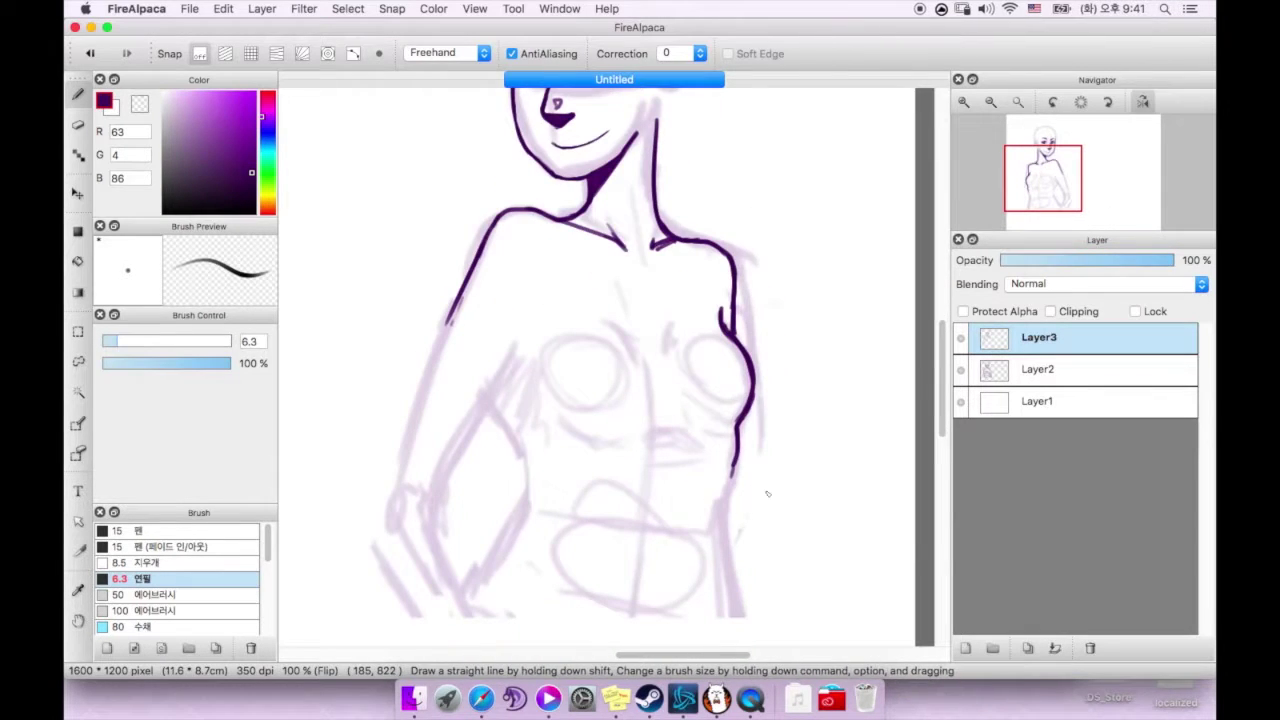
Step: Ink the ear with a small earring dot and check it in the mirrored view
{"action": "key", "text": "h"}
{"action": "mouse_move", "coordinate": [701, 145]}
{"action": "left_mouse_down"}
{"action": "mouse_move", "coordinate": [545, 196]}
{"action": "mouse_move", "coordinate": [576, 280]}
{"action": "left_mouse_up"}
{"action": "key", "text": "ctrl+d"}
{"action": "key", "text": "b"}
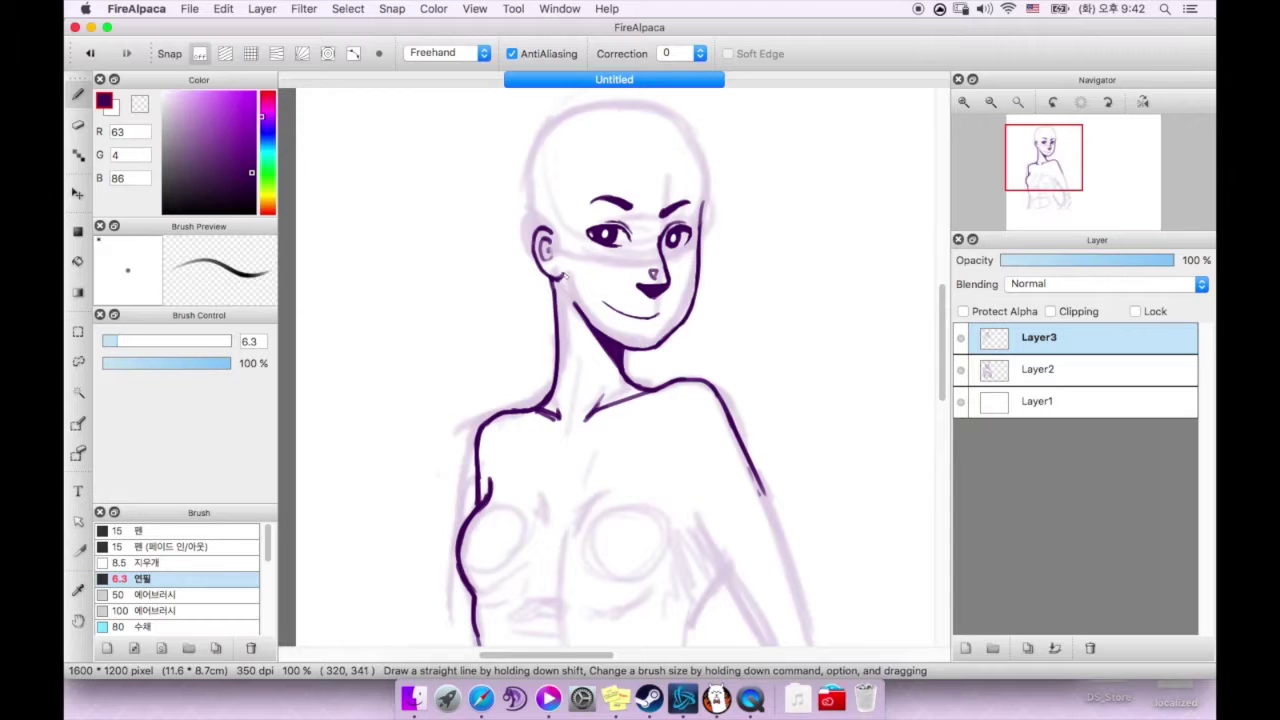
{"action": "key", "text": "h"}
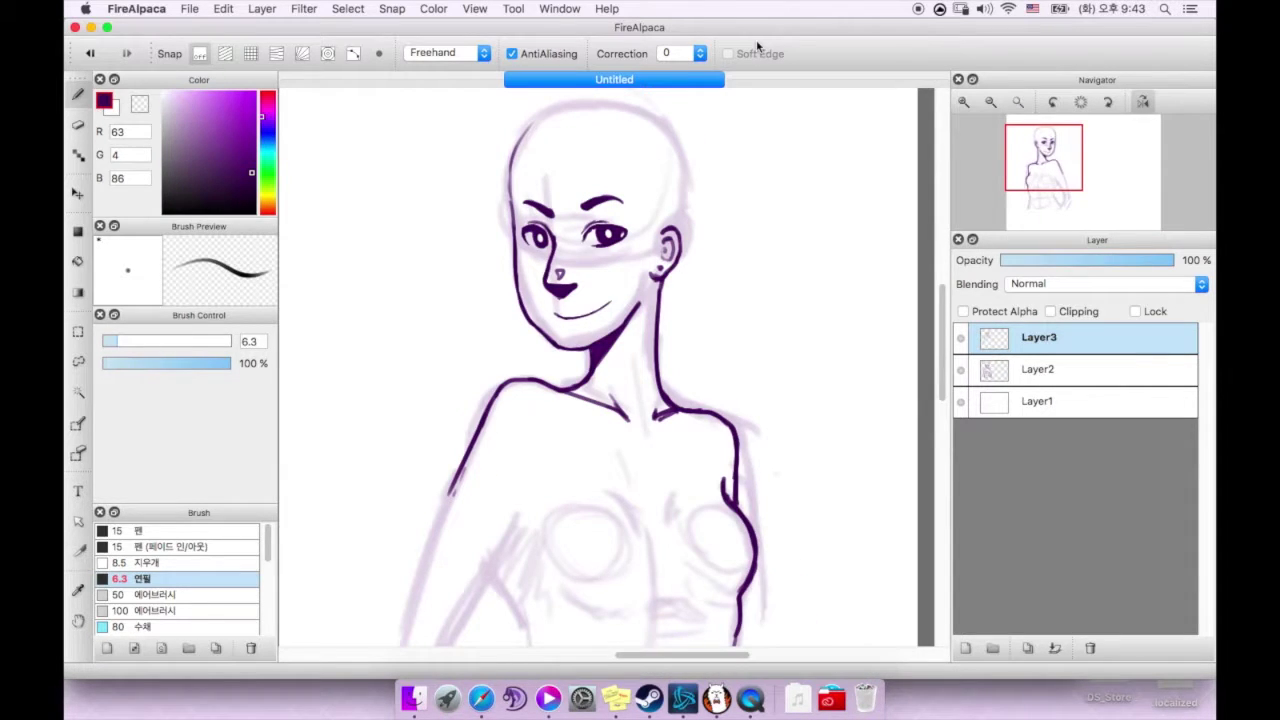
{"action": "scroll", "coordinate": [556, 174], "scroll_direction": "up", "scroll_amount": 2}
{"action": "scroll", "coordinate": [556, 174], "scroll_direction": "down", "scroll_amount": 2}
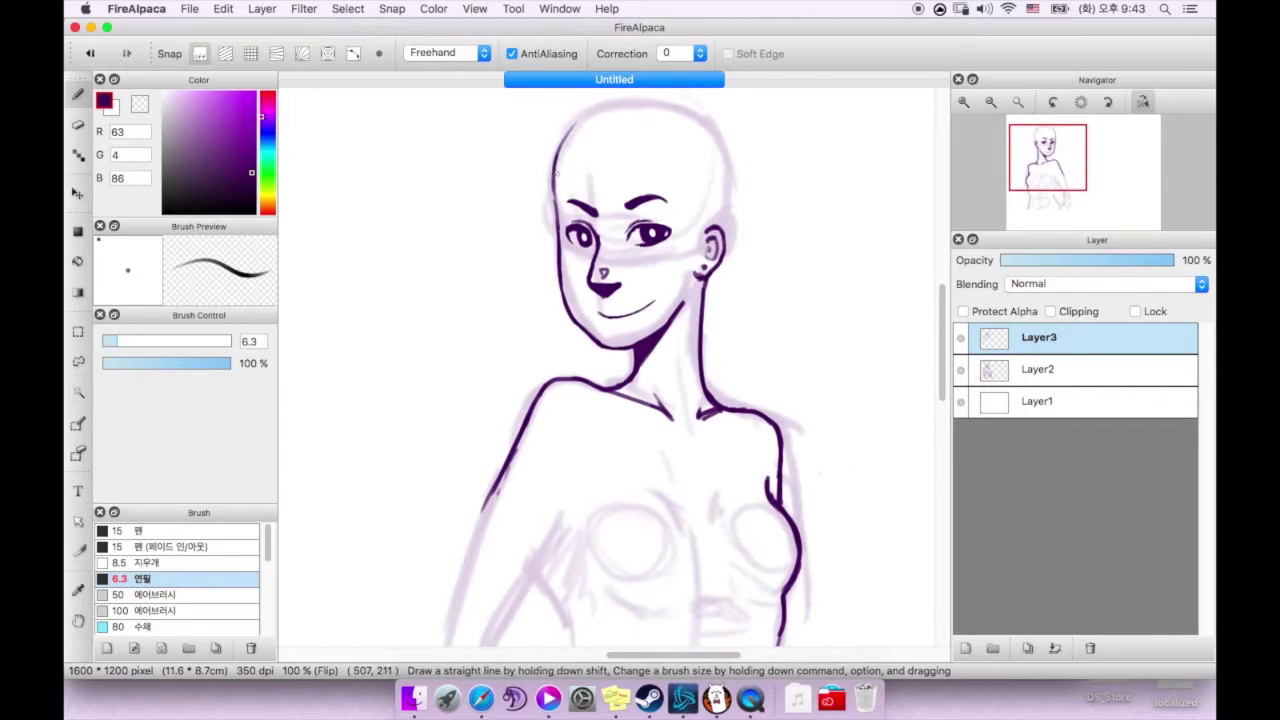
Step: Extend the shoulder line down the arm and redraw a more curved under-breast line
{"action": "scroll", "coordinate": [556, 174], "scroll_direction": "down", "scroll_amount": 5}
{"action": "key", "text": "h"}
{"action": "left_click_drag", "start_coordinate": [674, 236], "coordinate": [728, 330]}
{"action": "key", "text": "ctrl+z"}
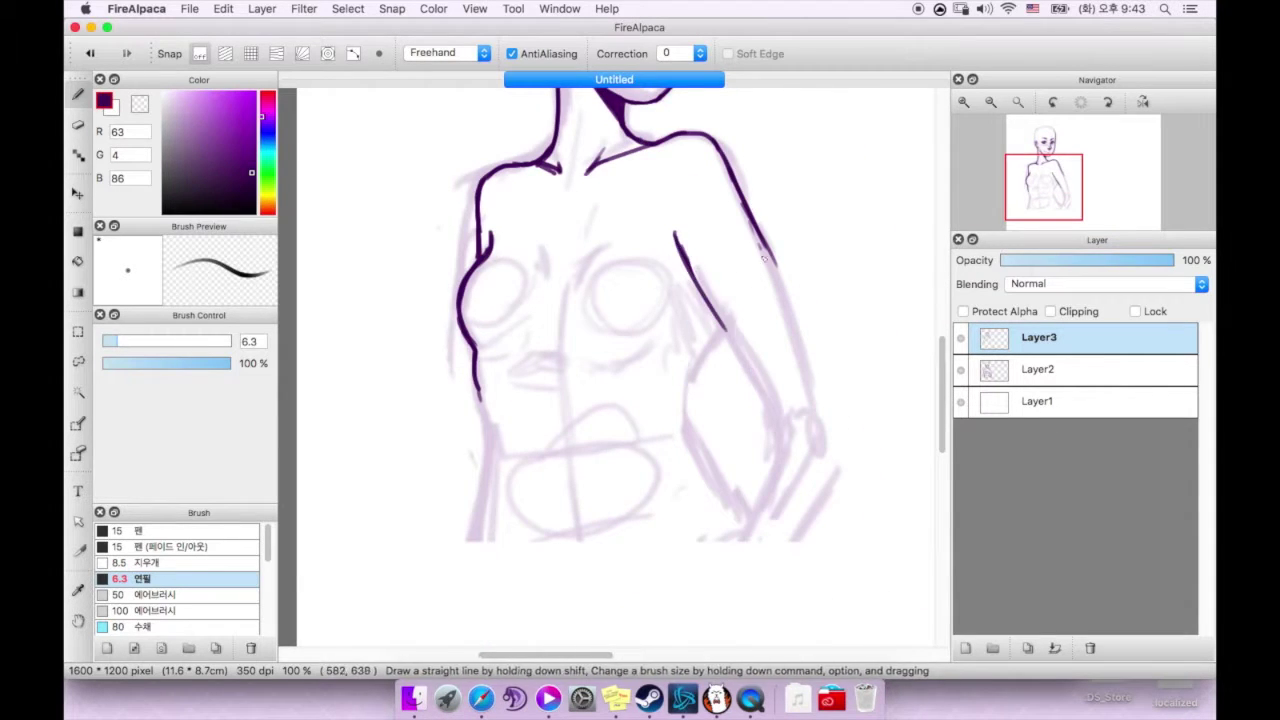
{"action": "scroll", "coordinate": [737, 312], "scroll_direction": "down", "scroll_amount": 2}
{"action": "left_click_drag", "start_coordinate": [745, 190], "coordinate": [783, 280]}
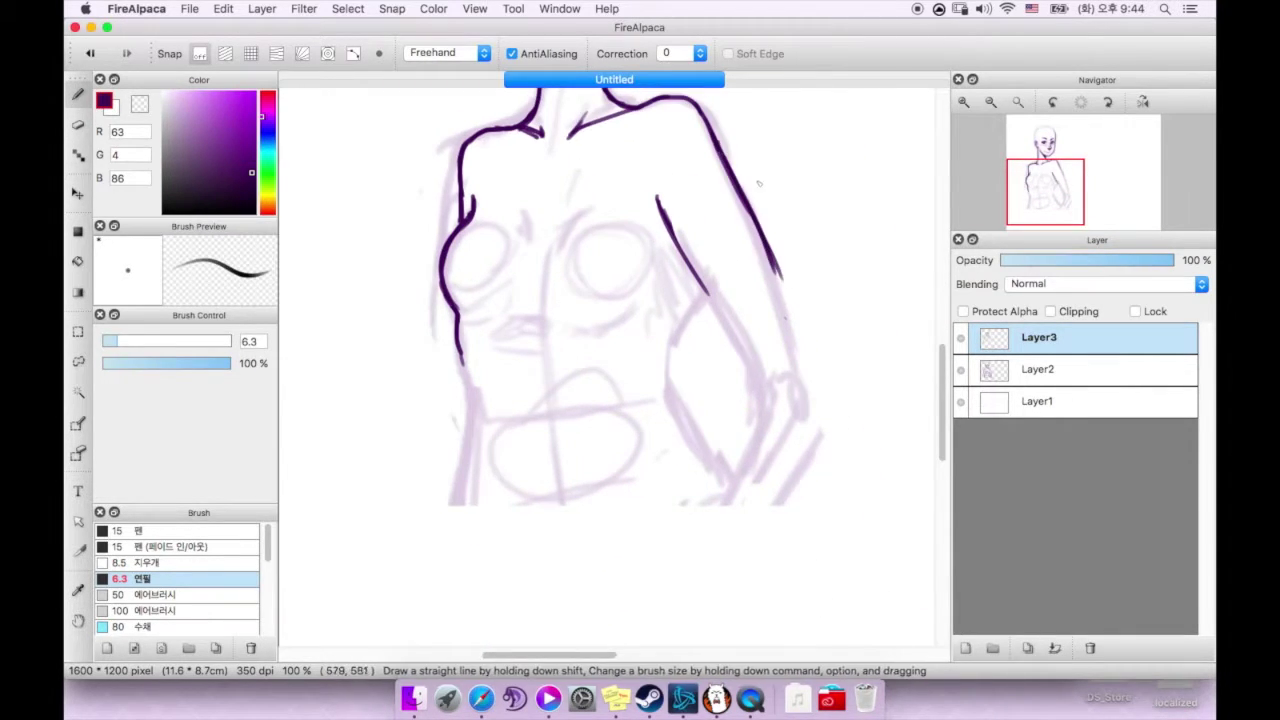
{"action": "key", "text": "ctrl+z"}
{"action": "mouse_move", "coordinate": [593, 324]}
{"action": "left_mouse_down"}
{"action": "mouse_move", "coordinate": [650, 280]}
{"action": "mouse_move", "coordinate": [695, 493]}
{"action": "left_mouse_up"}
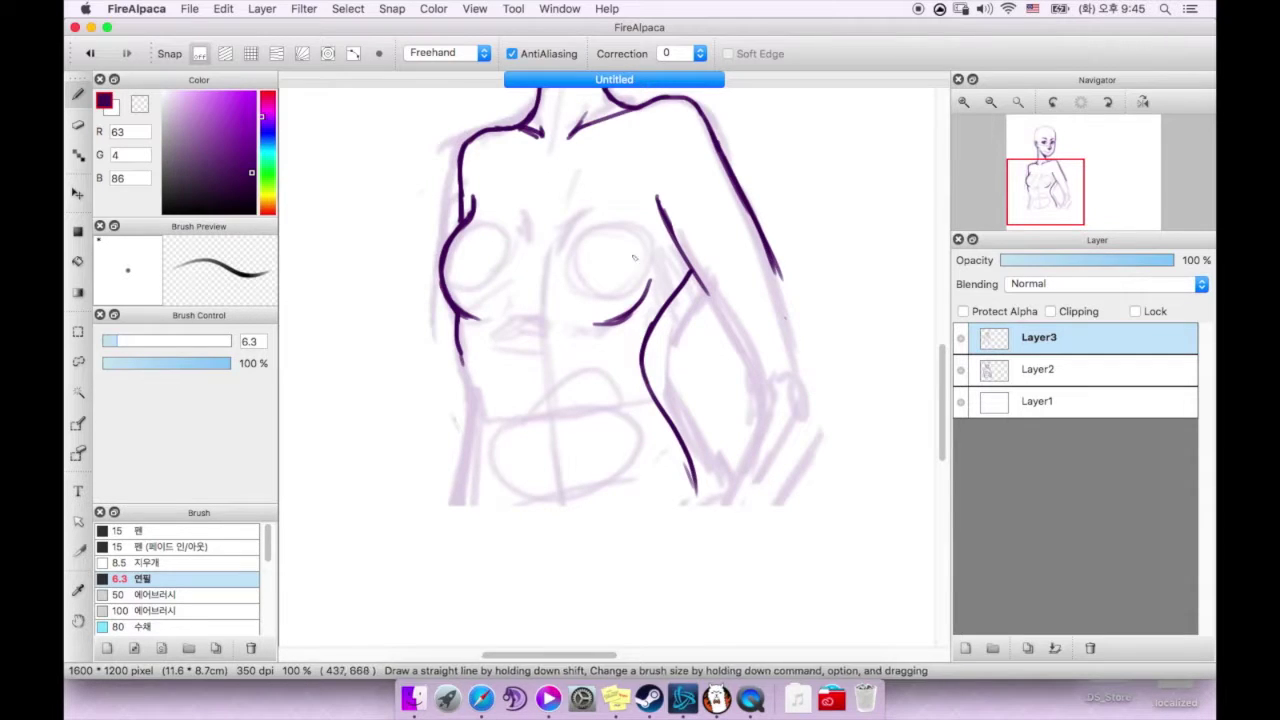
Step: Add inner-arm hatch lines and redraw both sides of the torso outline with the 6.3 pen
{"action": "left_click_drag", "start_coordinate": [662, 228], "coordinate": [680, 284]}
{"action": "left_click_drag", "start_coordinate": [460, 340], "coordinate": [470, 460]}
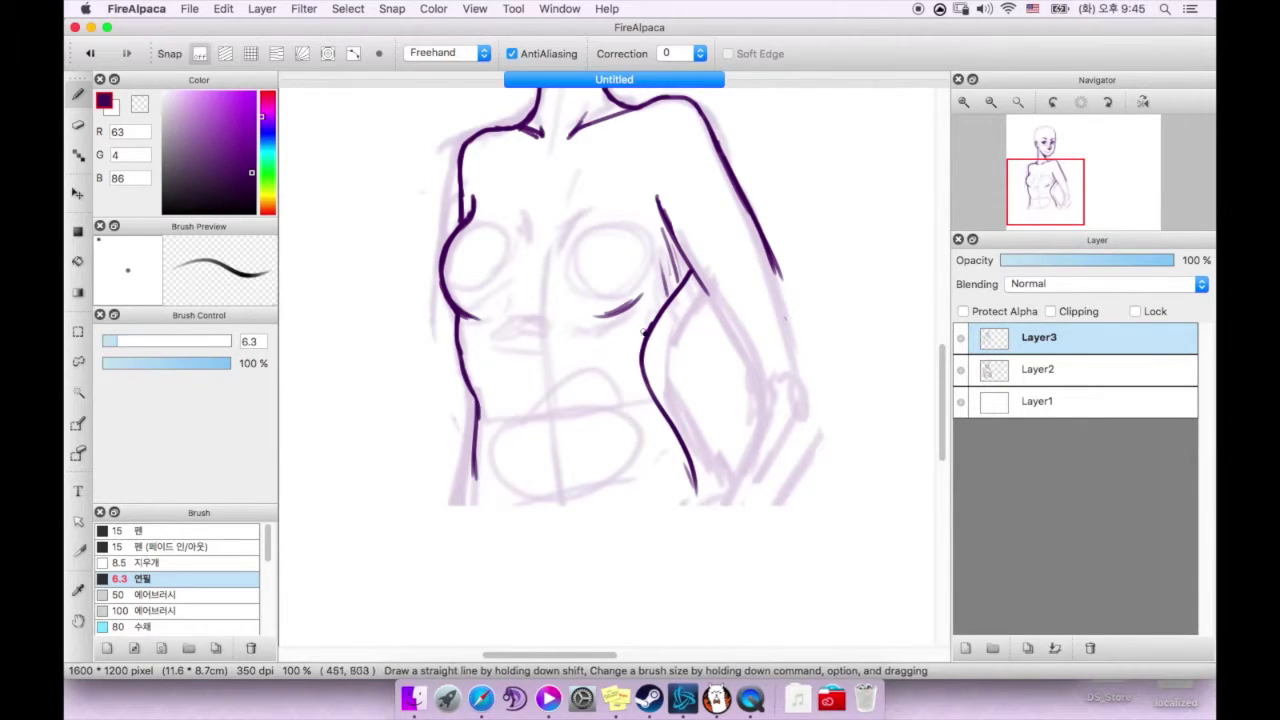
{"action": "key", "text": "super+z"}
{"action": "left_click_drag", "start_coordinate": [700, 290], "coordinate": [686, 446]}
{"action": "key", "text": "super+z"}
{"action": "left_click_drag", "start_coordinate": [457, 322], "coordinate": [486, 396]}
{"action": "key", "text": "e"}
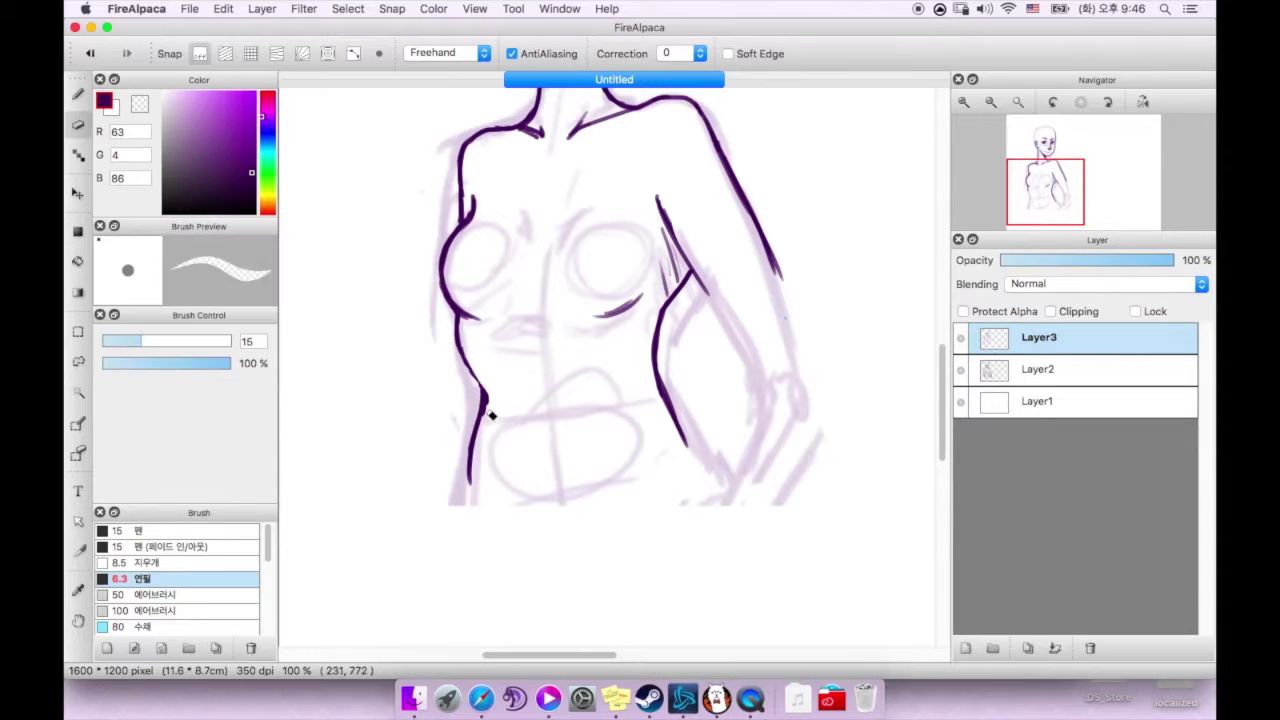
{"action": "key", "text": "b"}
Step: Undo a thick arm stroke, then add extra lines and refine the arm outline
{"action": "key", "text": "super+z"}
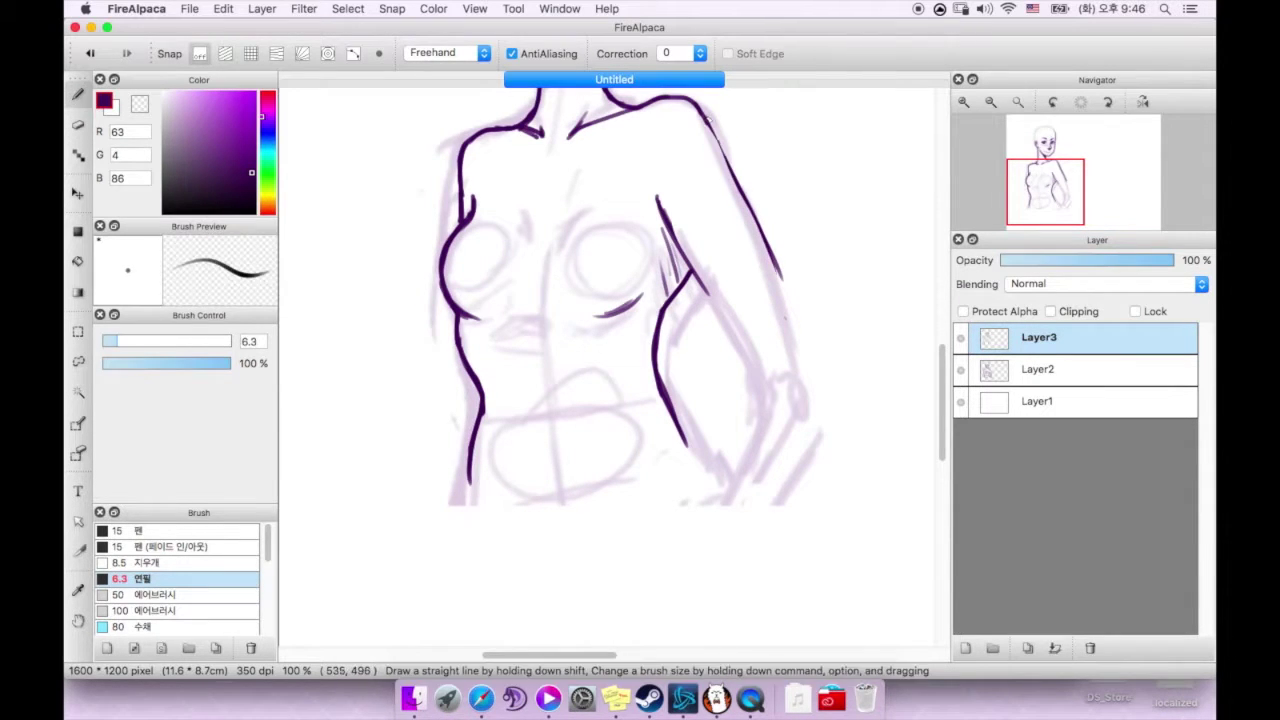
{"action": "mouse_move", "coordinate": [756, 226]}
{"action": "left_mouse_down"}
{"action": "mouse_move", "coordinate": [700, 390]}
{"action": "mouse_move", "coordinate": [800, 384]}
{"action": "left_mouse_up"}
{"action": "left_click_drag", "start_coordinate": [650, 150], "coordinate": [630, 260]}
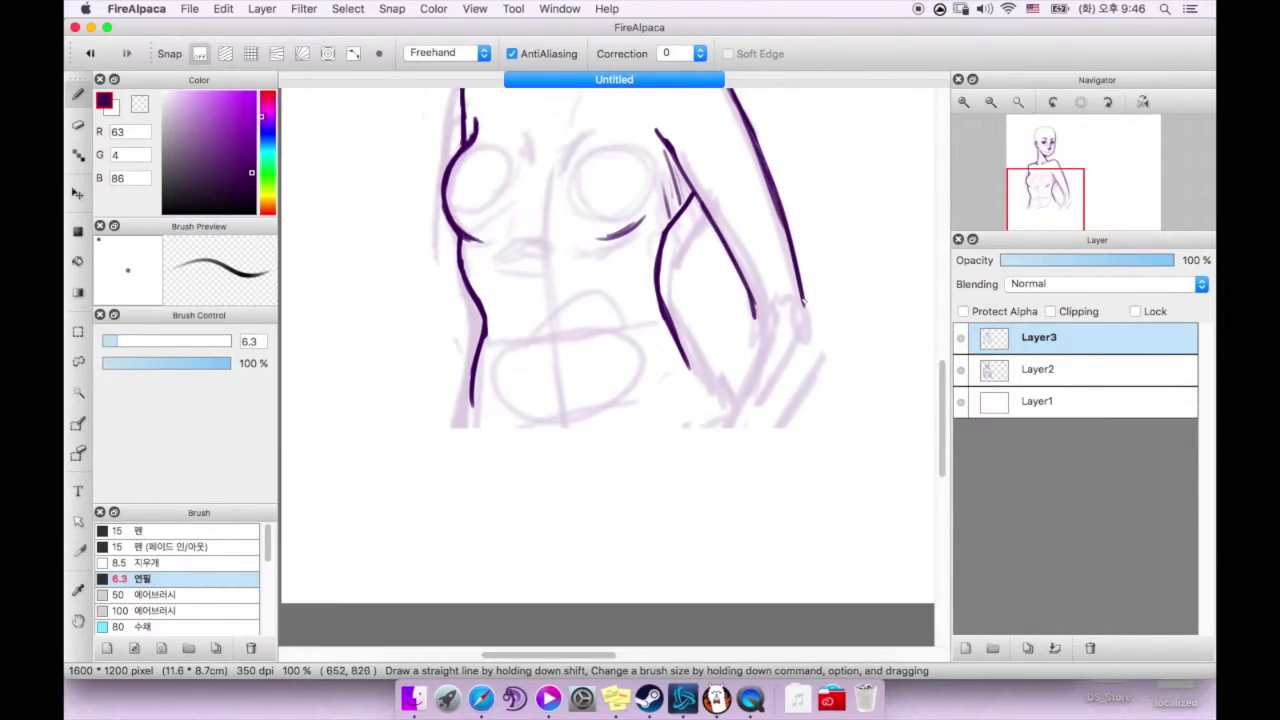
{"action": "left_click_drag", "start_coordinate": [630, 170], "coordinate": [612, 339]}
{"action": "key", "text": "h"}
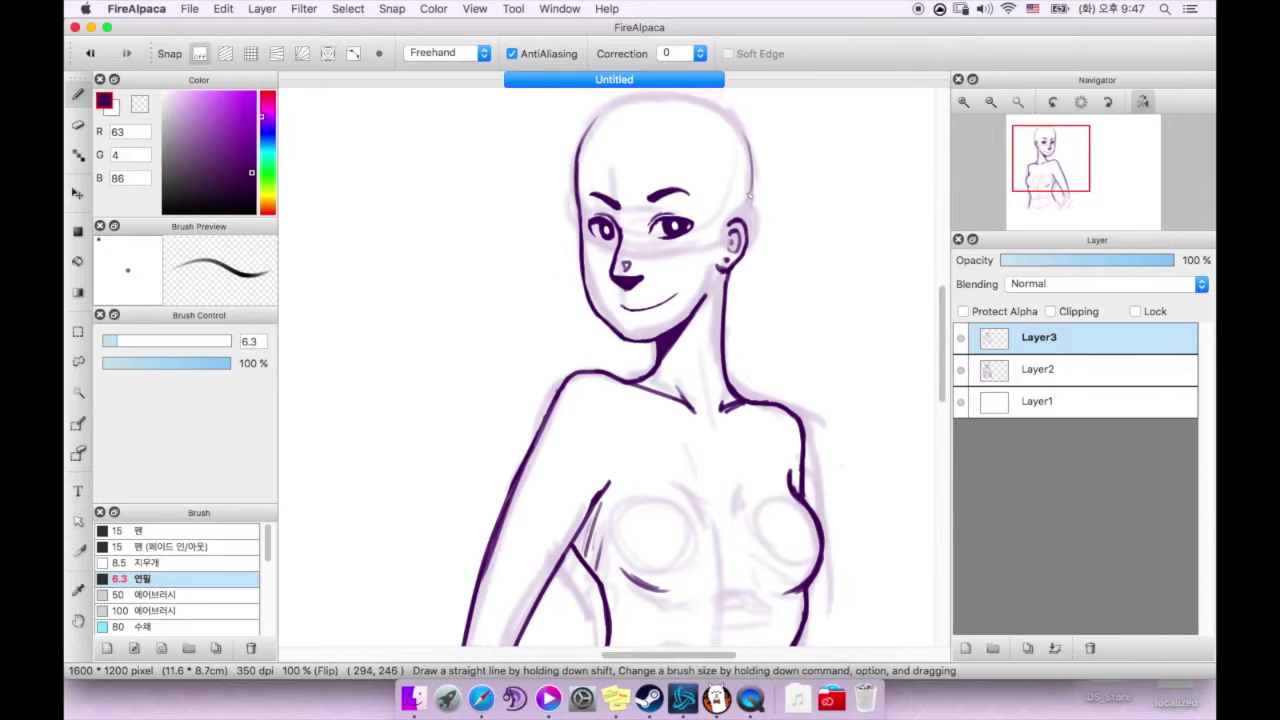
Step: Check the whole figure zoomed out, then return to 100% over the head
{"action": "key", "text": "super+minus"}
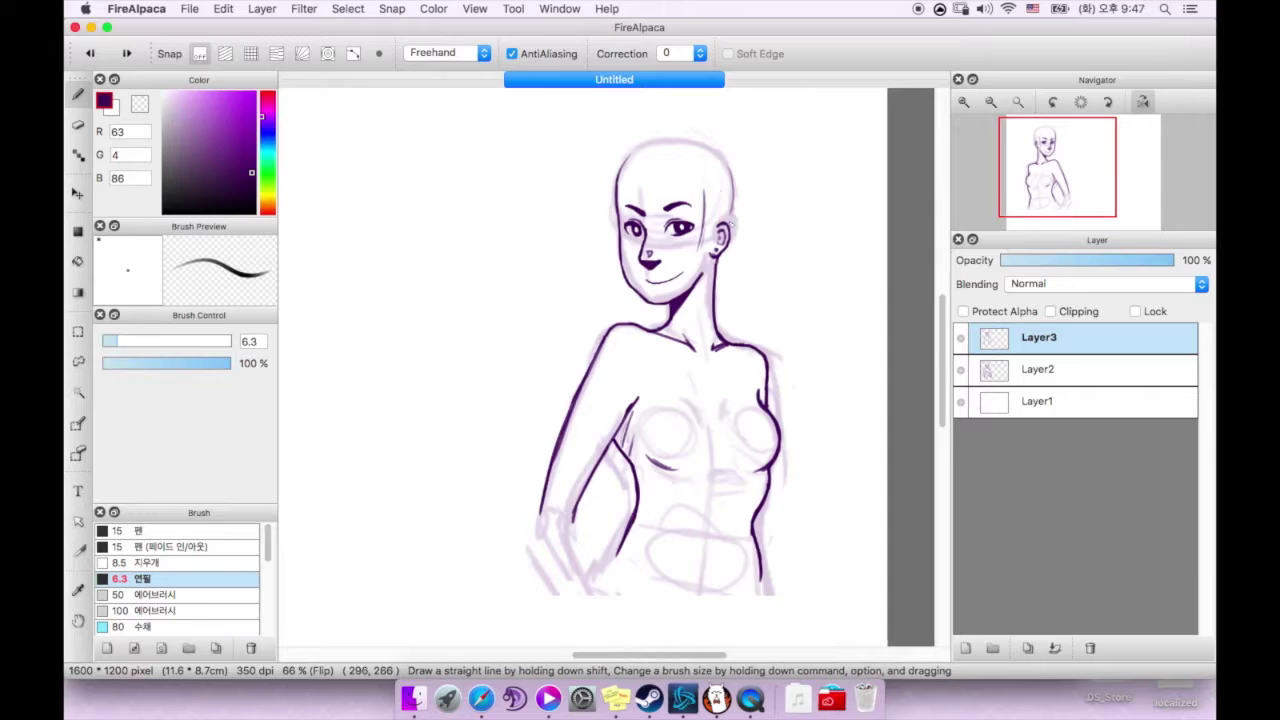
{"action": "key", "text": "super+plus"}
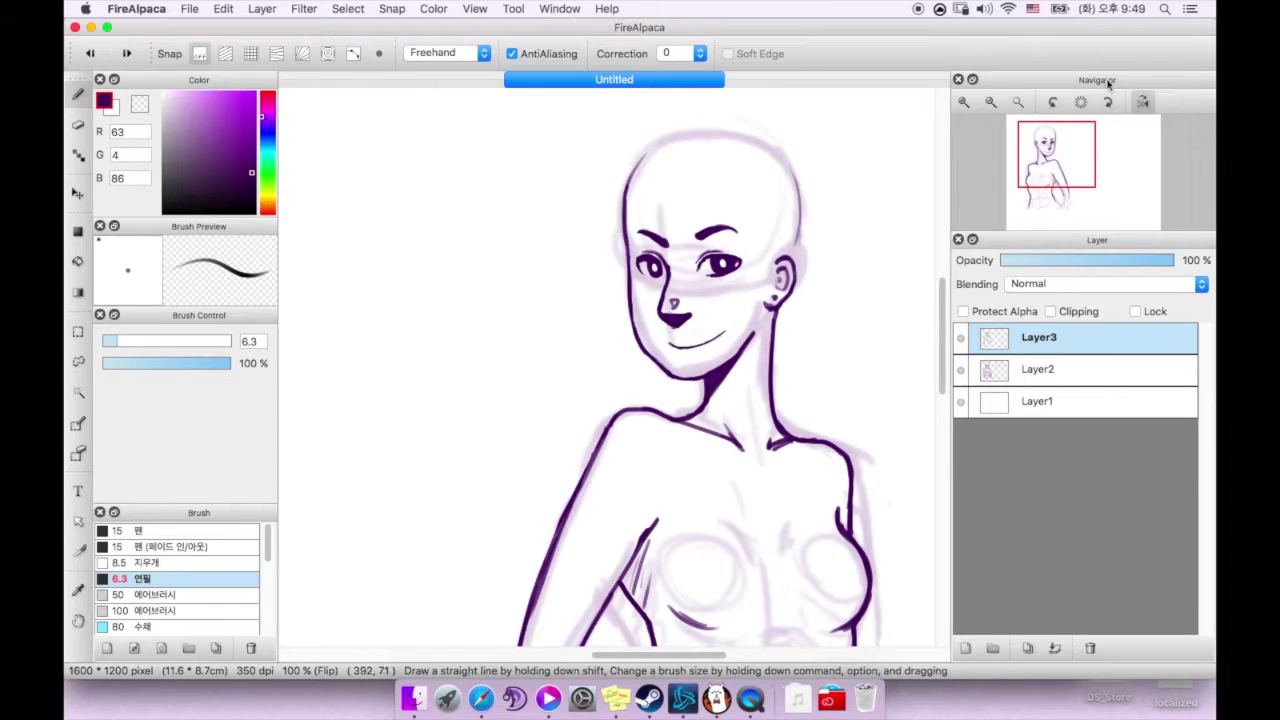
{"action": "scroll", "coordinate": [686, 222], "scroll_direction": "right", "scroll_amount": 2}
{"action": "scroll", "coordinate": [685, 181], "scroll_direction": "right", "scroll_amount": 2}
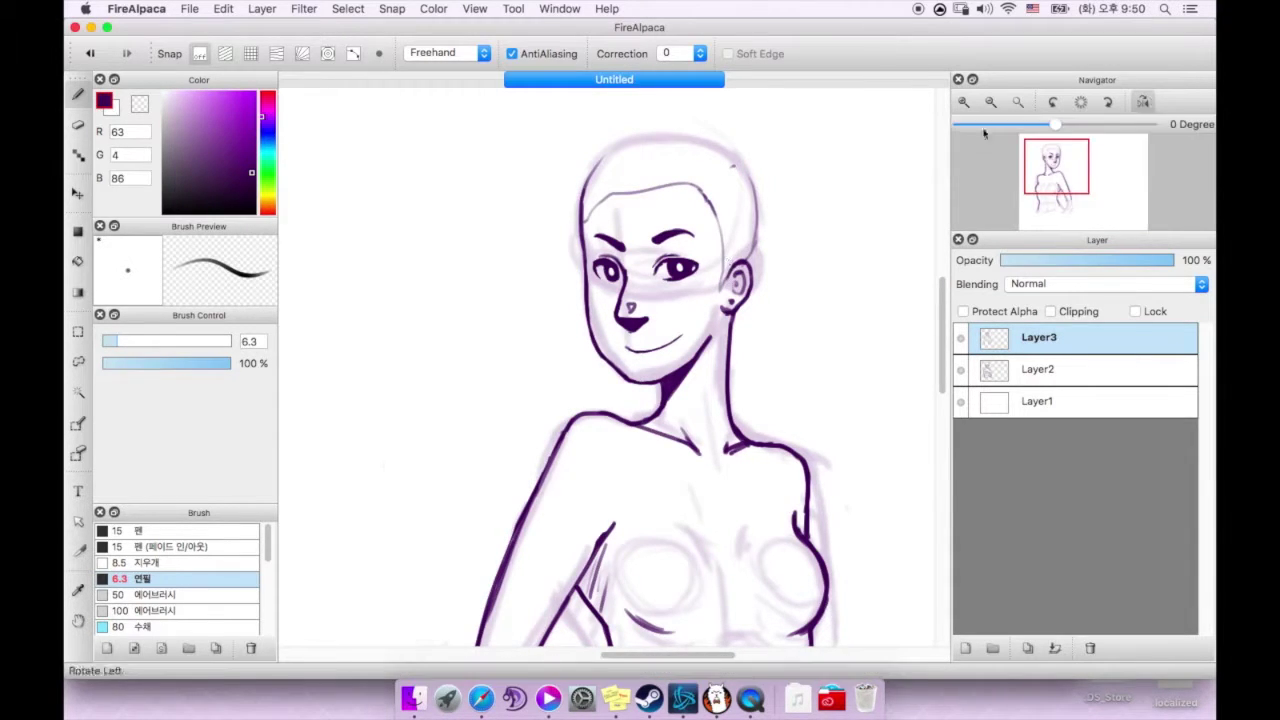
{"action": "key", "text": "h"}
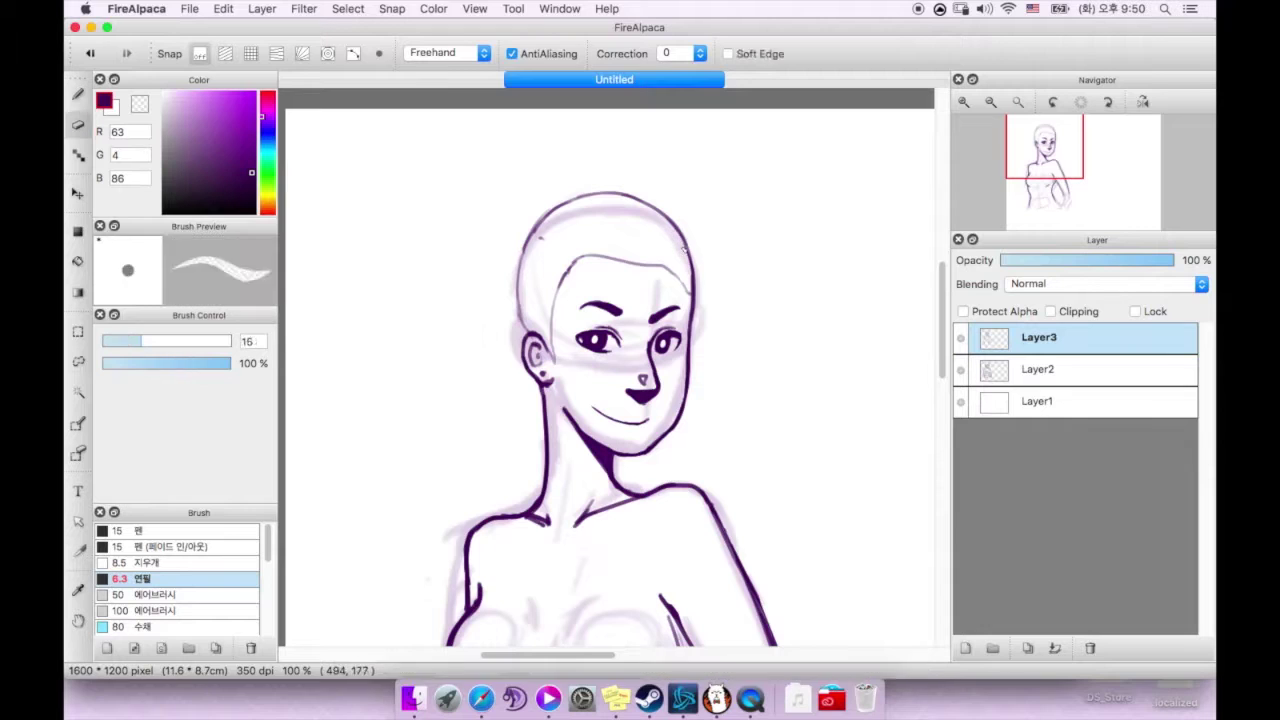
Step: Paint and refine a selection over the hair area, then shrink the brush to 6
{"action": "key", "text": "h"}
{"action": "mouse_move", "coordinate": [510, 210]}
{"action": "left_mouse_down"}
{"action": "mouse_move", "coordinate": [640, 180]}
{"action": "mouse_move", "coordinate": [600, 240]}
{"action": "mouse_move", "coordinate": [578, 228]}
{"action": "left_mouse_up"}
{"action": "key", "text": "super+t"}
{"action": "key", "text": "Escape"}
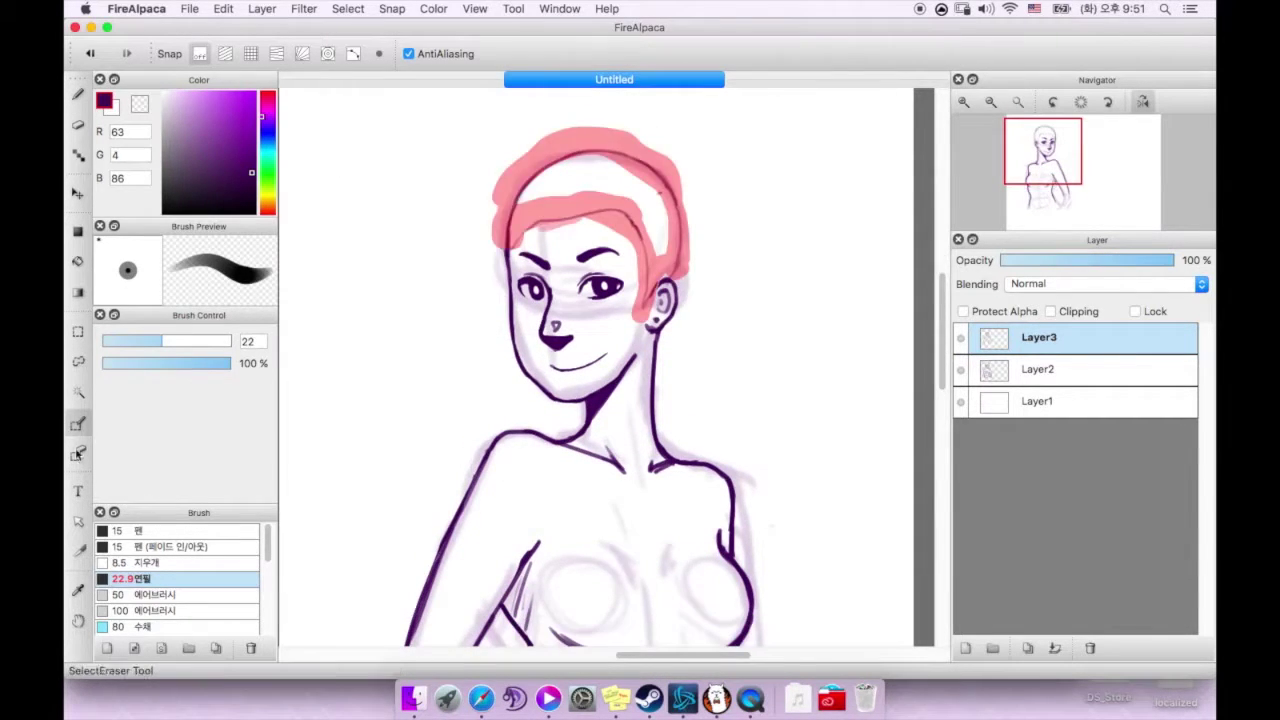
{"action": "left_click_drag", "start_coordinate": [560, 150], "coordinate": [670, 260]}
{"action": "key", "text": "b"}
{"action": "left_click_drag", "start_coordinate": [396, 276], "coordinate": [368, 300]}
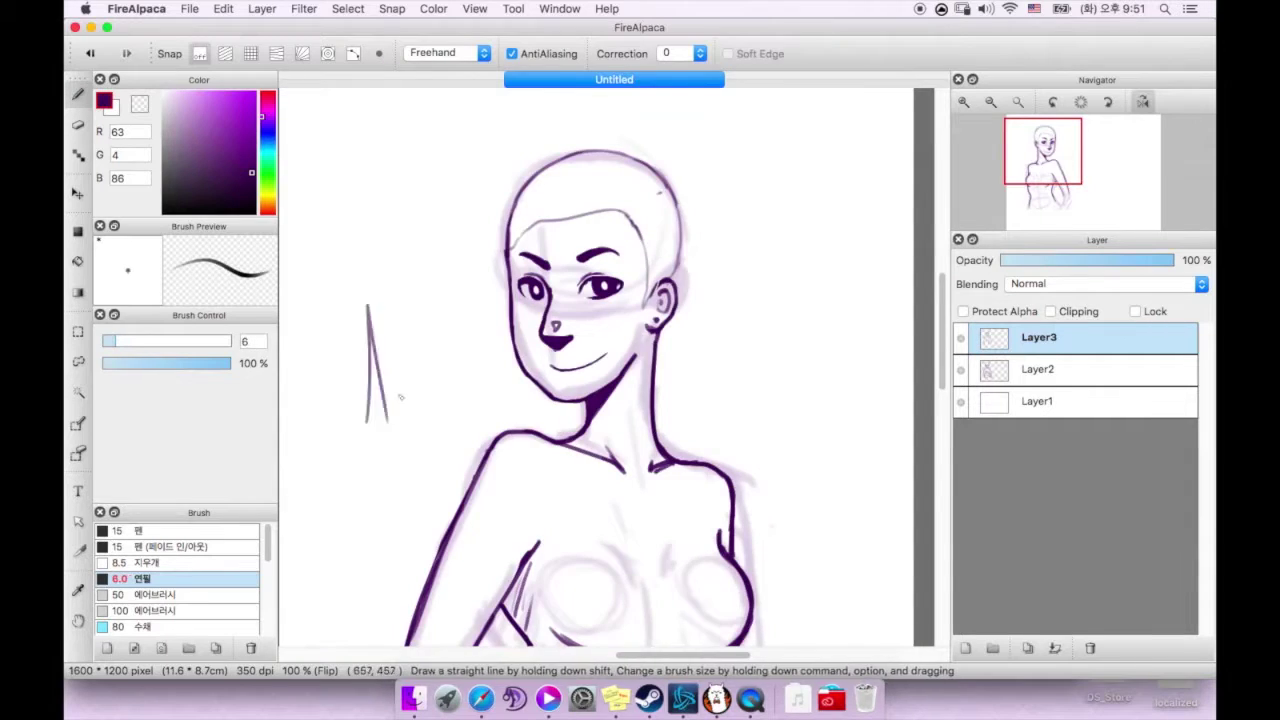
Step: Reset the canvas view upright and redraw the short hair strand atop the head
{"action": "left_click", "coordinate": [1108, 102]}
{"action": "key", "text": "h"}
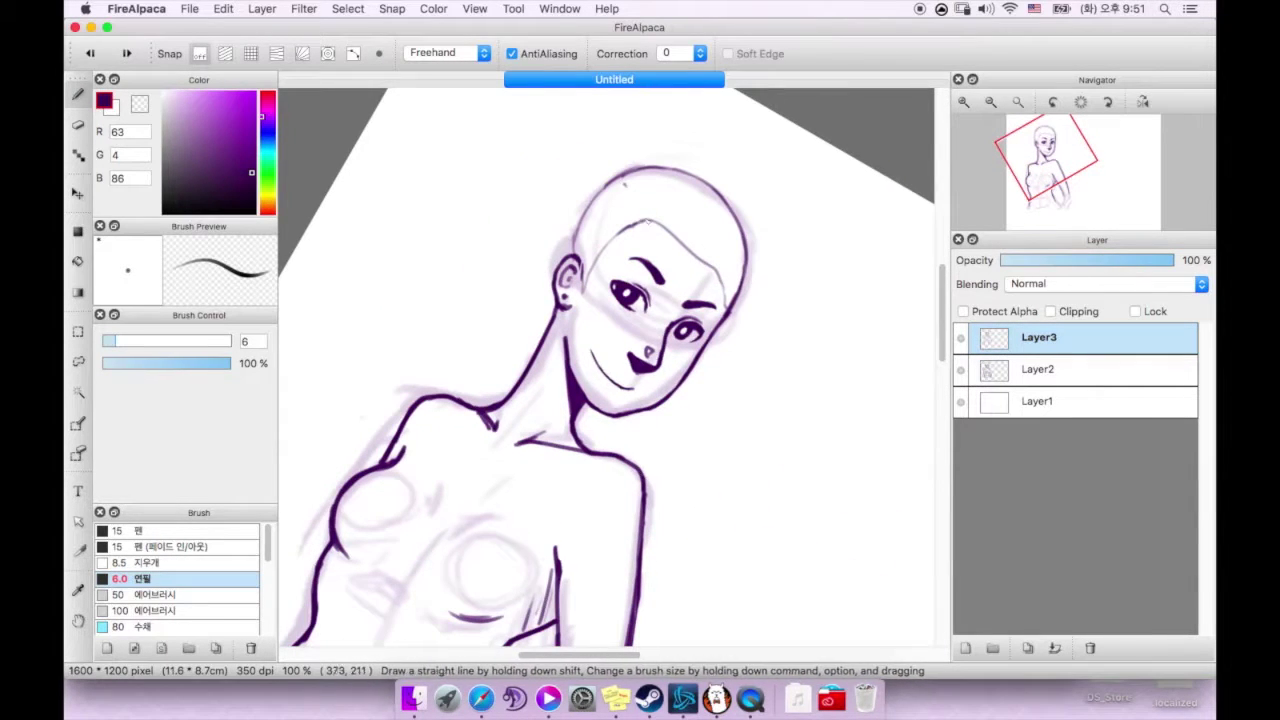
{"action": "left_click", "coordinate": [1080, 101]}
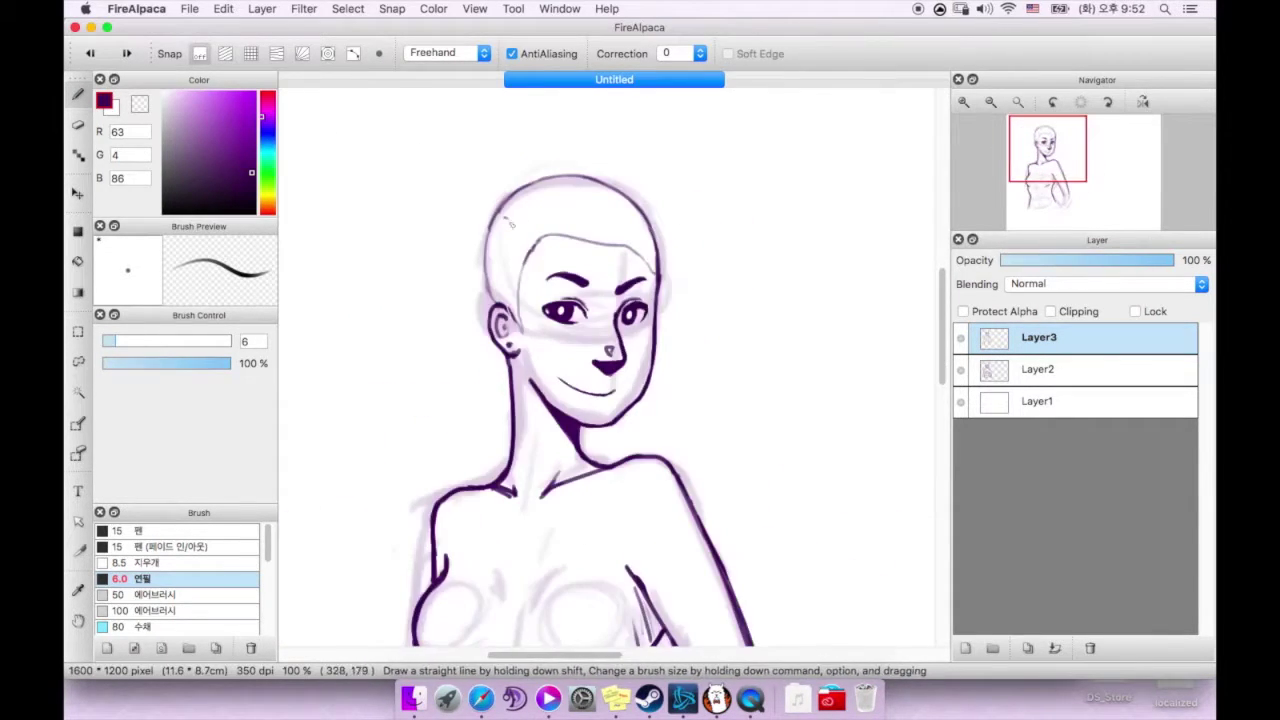
{"action": "left_click_drag", "start_coordinate": [528, 216], "coordinate": [538, 234]}
Step: Undo the dark ear stroke after zooming in and out on the face
{"action": "key", "text": "ctrl+plus"}
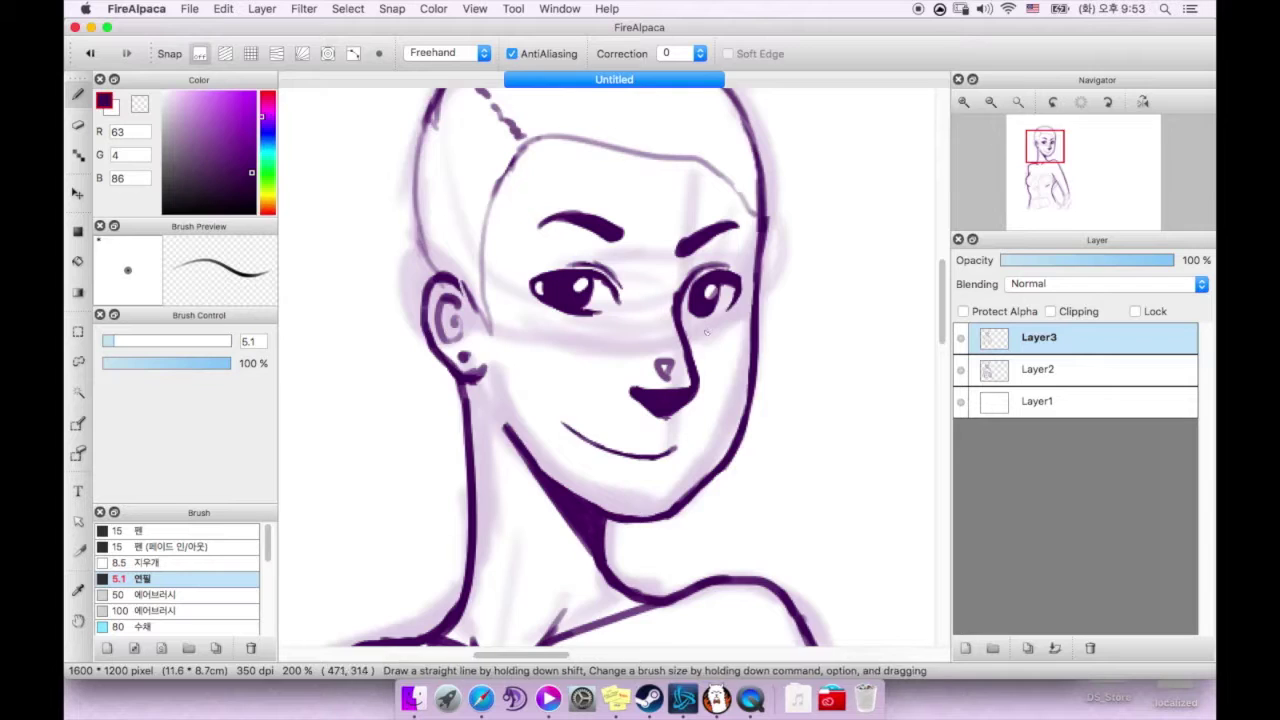
{"action": "key", "text": "ctrl+minus"}
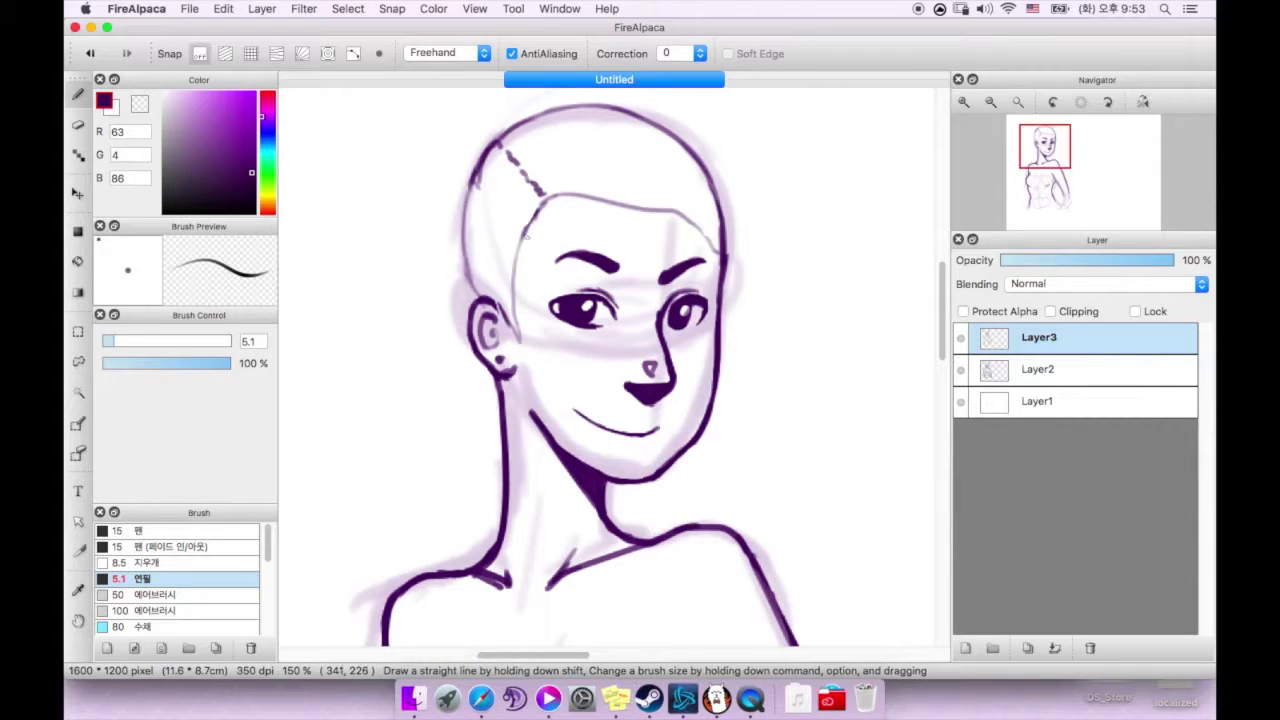
{"action": "key", "text": "ctrl+minus"}
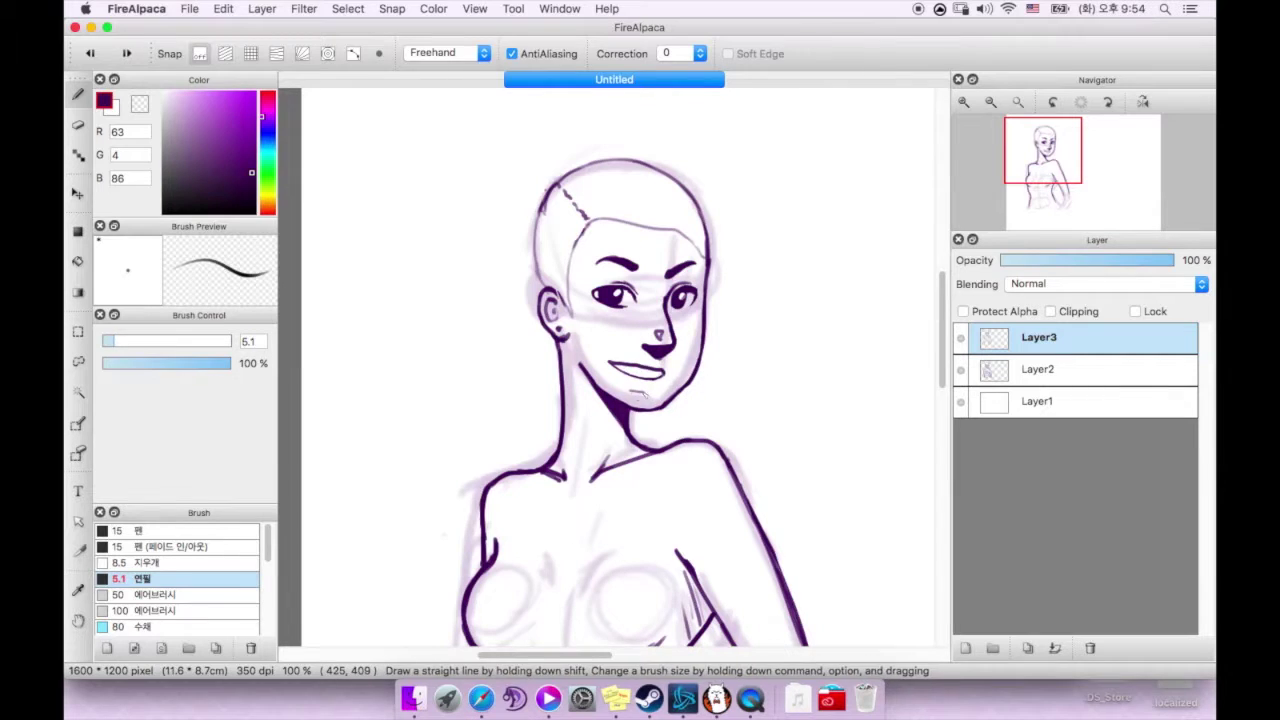
{"action": "key", "text": "ctrl+z"}
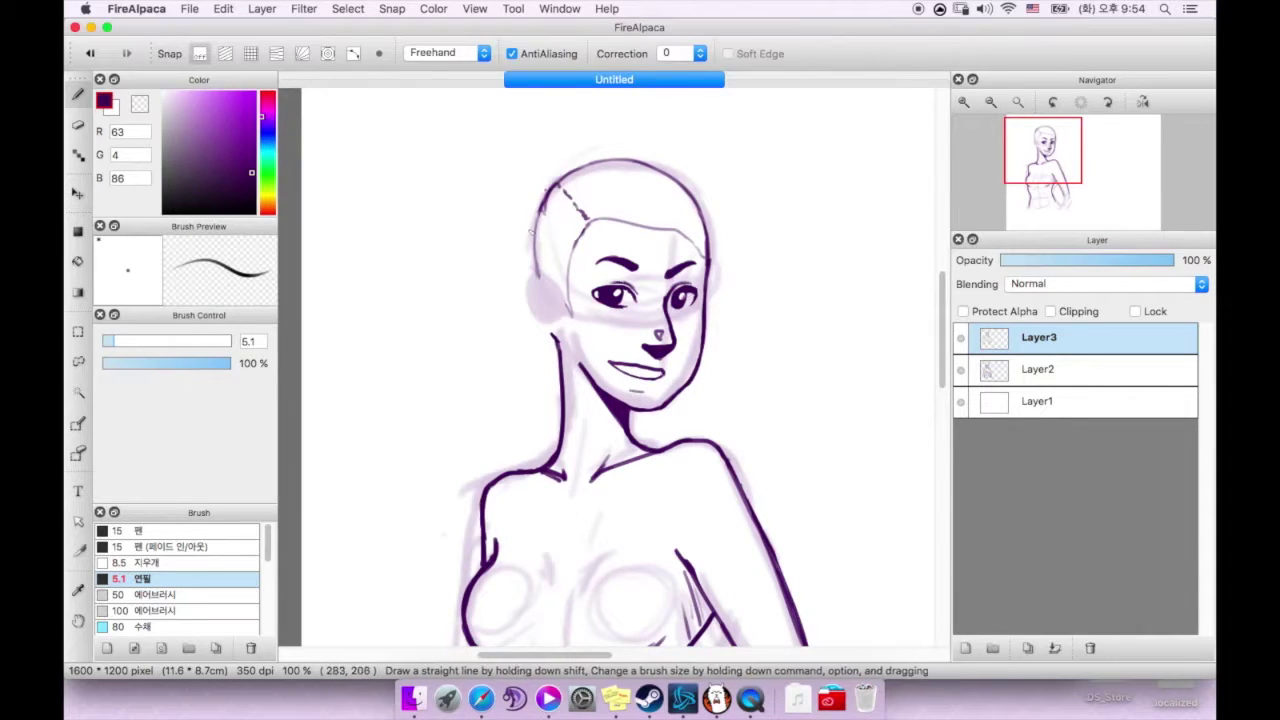
{"action": "scroll", "coordinate": [525, 268], "scroll_direction": "down", "scroll_amount": 3}
{"action": "scroll", "coordinate": [525, 268], "scroll_direction": "left", "scroll_amount": 2}
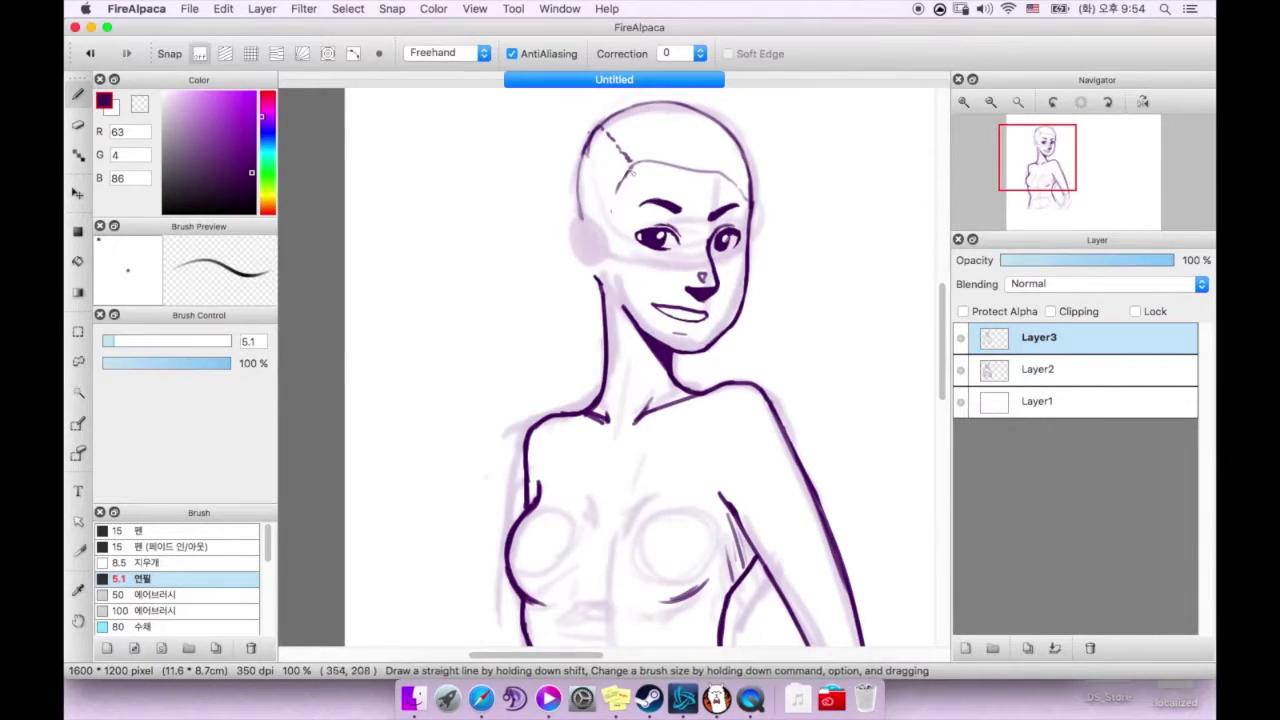
Step: Transform the face area and commit it, with the view reset upright and unflipped
{"action": "left_click_drag", "start_coordinate": [627, 232], "coordinate": [488, 297]}
{"action": "key", "text": "h"}
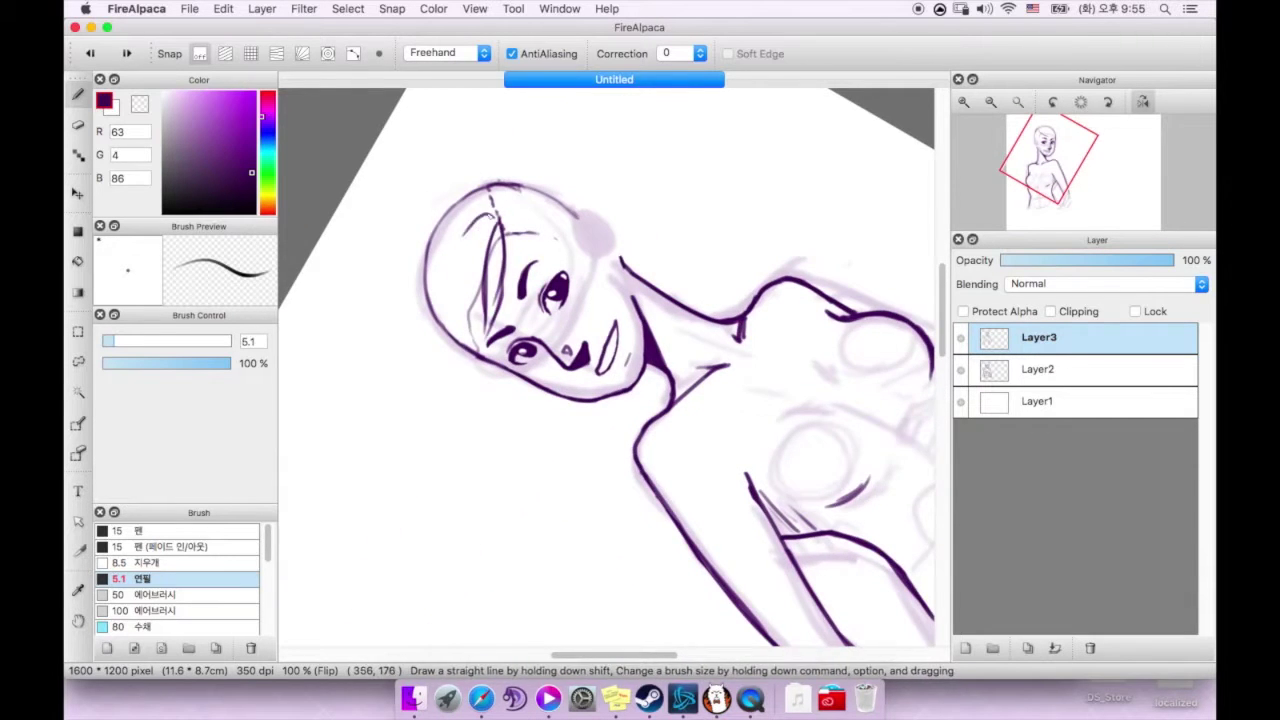
{"action": "key", "text": "ctrl+0"}
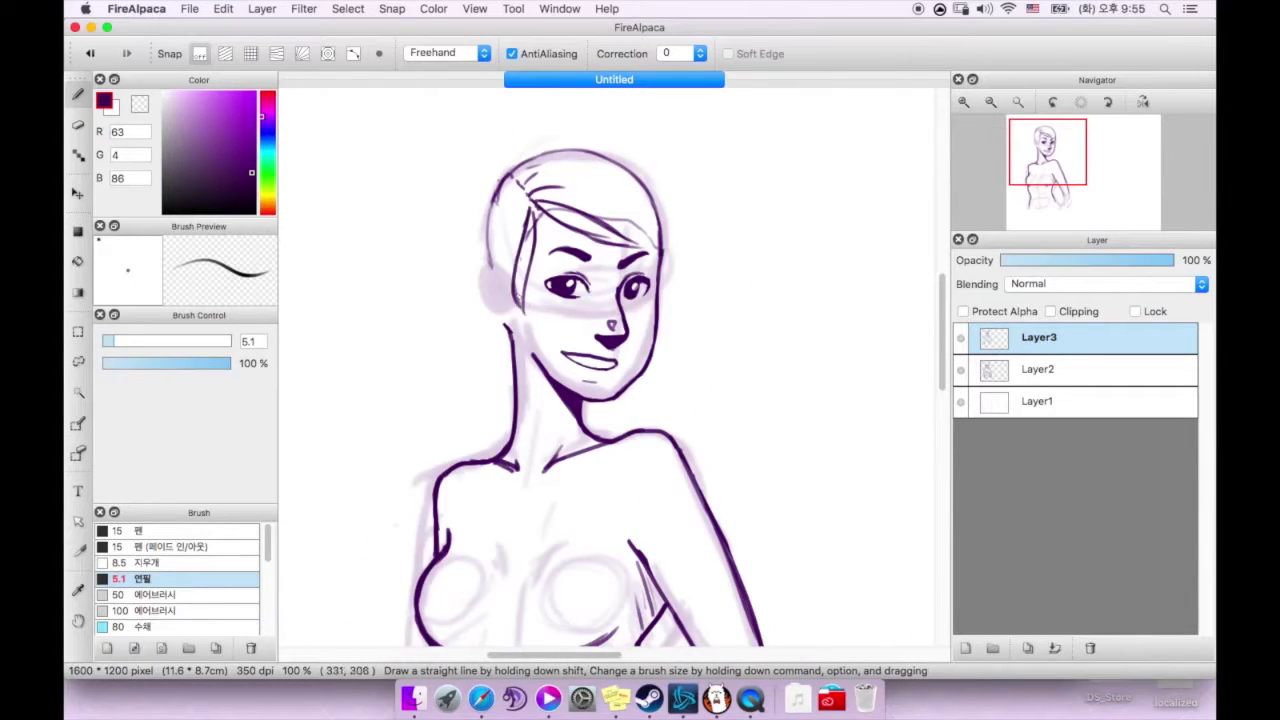
{"action": "key", "text": "ctrl+t"}
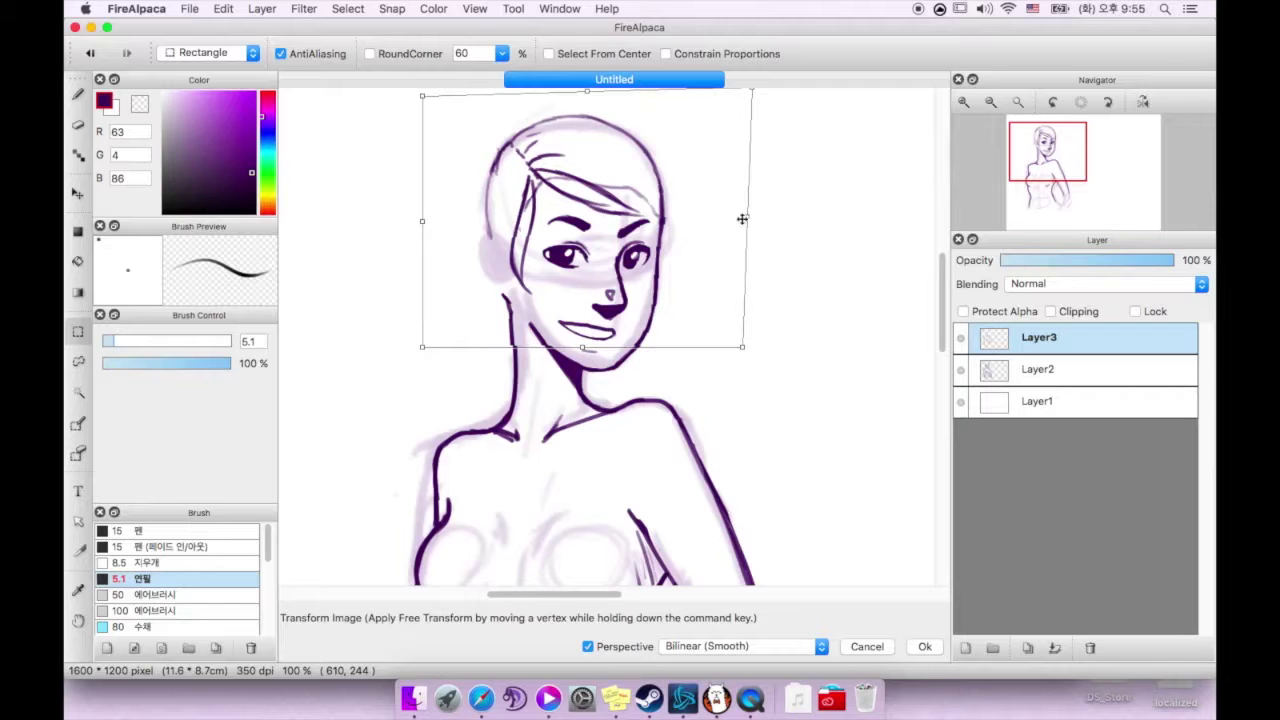
{"action": "scroll", "coordinate": [745, 170], "scroll_direction": "up", "scroll_amount": 3}
{"action": "key", "text": "Return"}
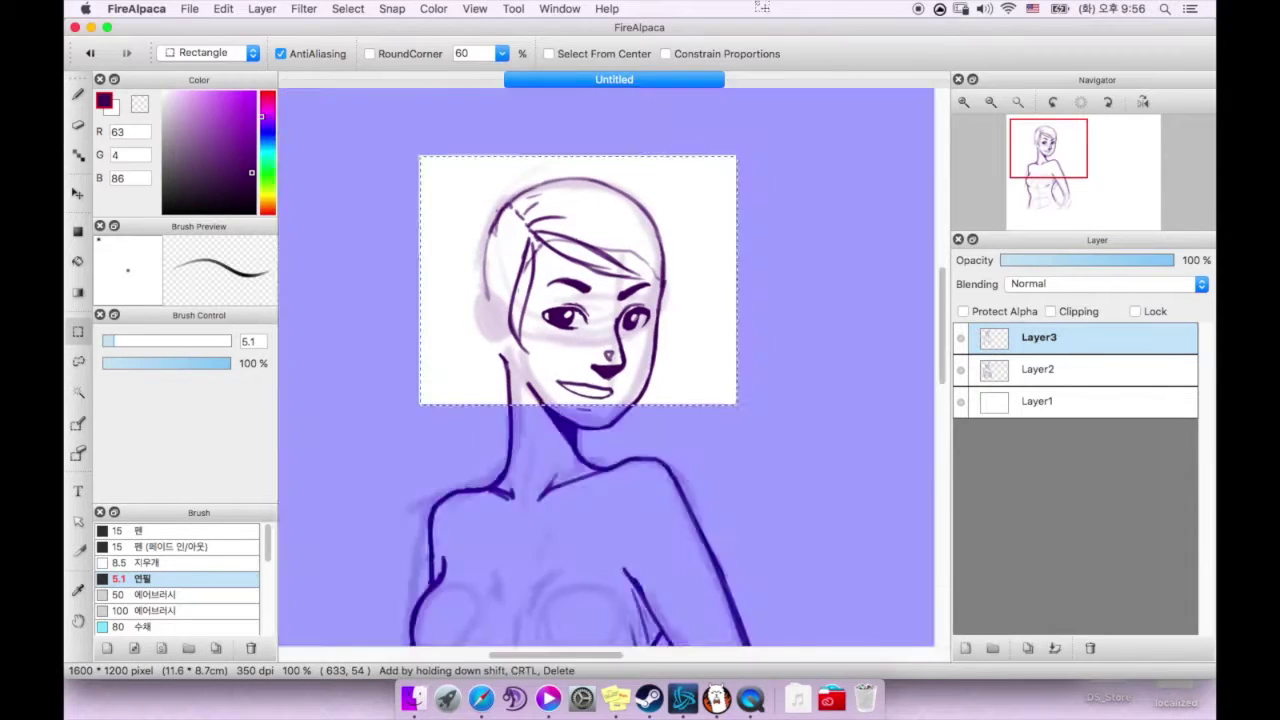
Step: Erase the old left hair strokes and re-ink the left hair outline further left
{"action": "key", "text": "b"}
{"action": "key", "text": "e"}
{"action": "left_click_drag", "start_coordinate": [523, 268], "coordinate": [530, 330]}
{"action": "key", "text": "b"}
{"action": "left_click_drag", "start_coordinate": [540, 245], "coordinate": [525, 355]}
{"action": "mouse_move", "coordinate": [500, 205]}
{"action": "left_mouse_down"}
{"action": "mouse_move", "coordinate": [520, 340]}
{"action": "mouse_move", "coordinate": [484, 352]}
{"action": "left_mouse_up"}
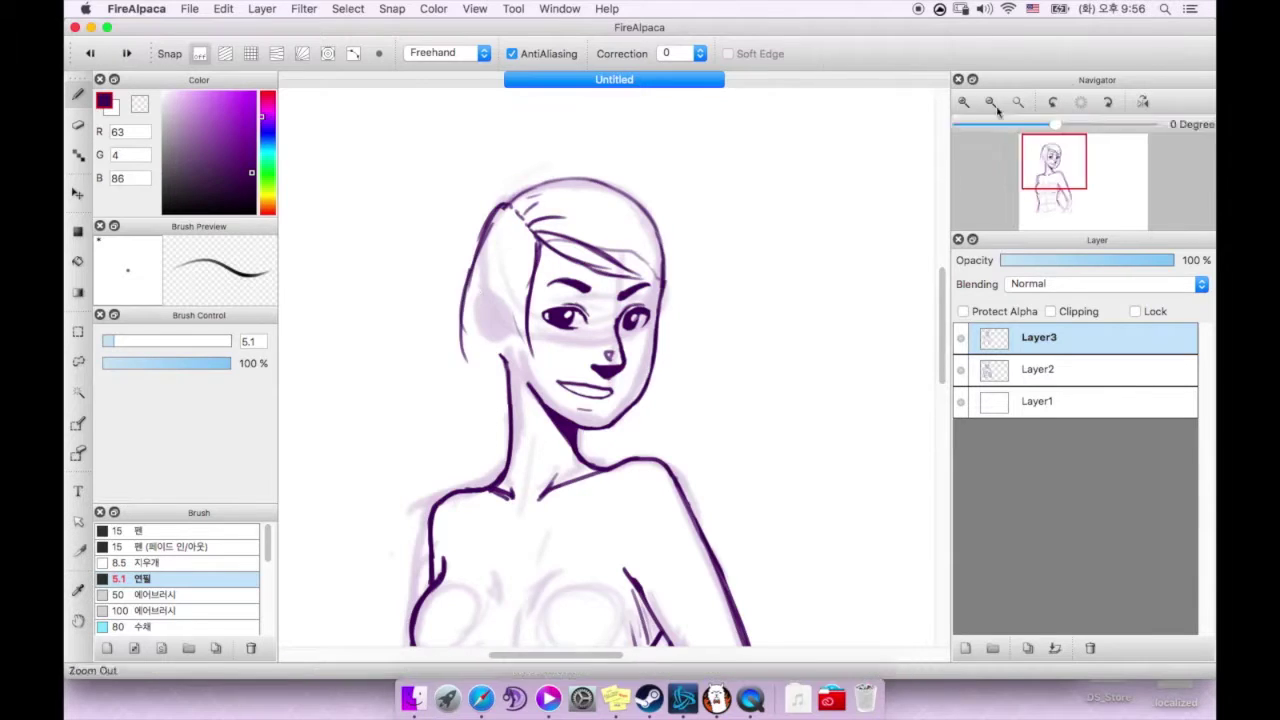
Step: Zoom out, select the sketch layer, and sketch long faint hair strokes left of the face
{"action": "left_click", "coordinate": [990, 101]}
{"action": "left_click", "coordinate": [1038, 369]}
{"action": "left_click_drag", "start_coordinate": [572, 205], "coordinate": [545, 300]}
{"action": "left_click_drag", "start_coordinate": [549, 255], "coordinate": [535, 375]}
{"action": "left_click_drag", "start_coordinate": [576, 248], "coordinate": [560, 380]}
Step: Erase stray sketched hair, then add long strands down the figure's left side
{"action": "key", "text": "e"}
{"action": "key", "text": "b"}
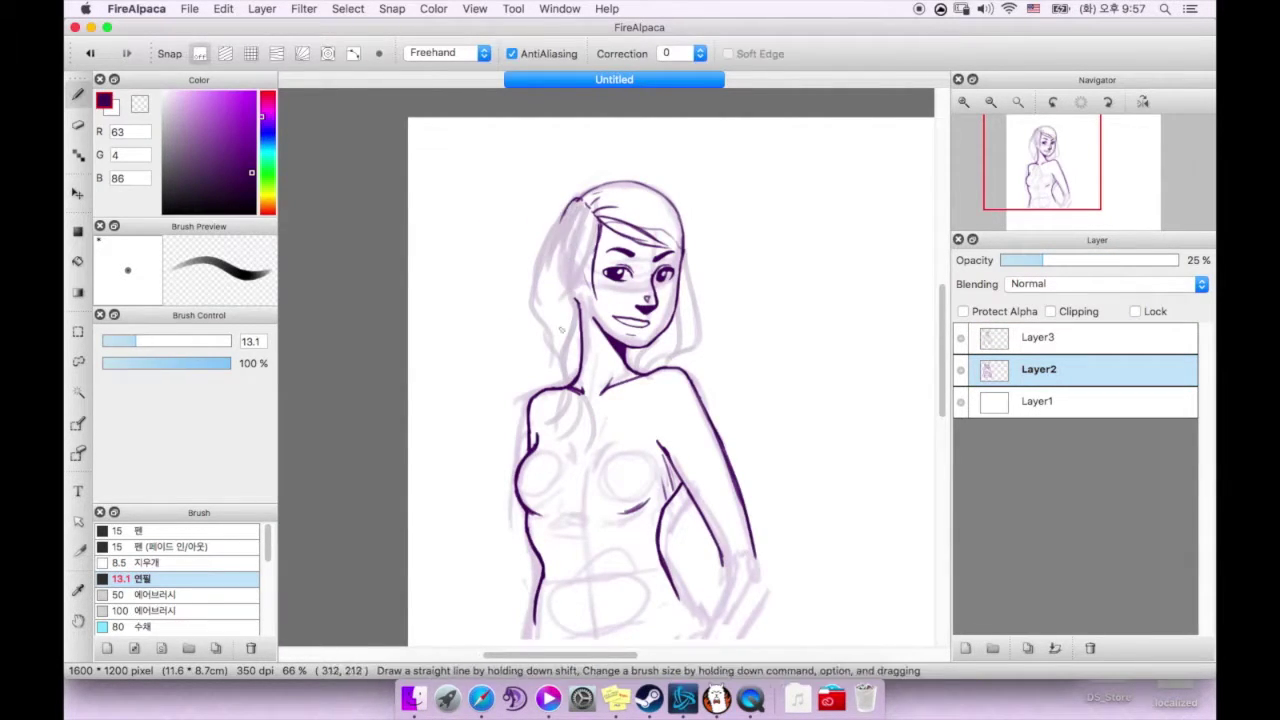
{"action": "left_click_drag", "start_coordinate": [565, 245], "coordinate": [550, 345]}
{"action": "key", "text": "e"}
{"action": "mouse_move", "coordinate": [529, 286]}
{"action": "left_mouse_down"}
{"action": "mouse_move", "coordinate": [540, 347]}
{"action": "mouse_move", "coordinate": [568, 310]}
{"action": "left_mouse_up"}
{"action": "key", "text": "b"}
{"action": "left_click_drag", "start_coordinate": [574, 200], "coordinate": [545, 490]}
{"action": "mouse_move", "coordinate": [590, 210]}
{"action": "left_mouse_down"}
{"action": "mouse_move", "coordinate": [565, 315]}
{"action": "mouse_move", "coordinate": [556, 297]}
{"action": "mouse_move", "coordinate": [565, 455]}
{"action": "left_mouse_up"}
{"action": "left_click_drag", "start_coordinate": [570, 400], "coordinate": [560, 495]}
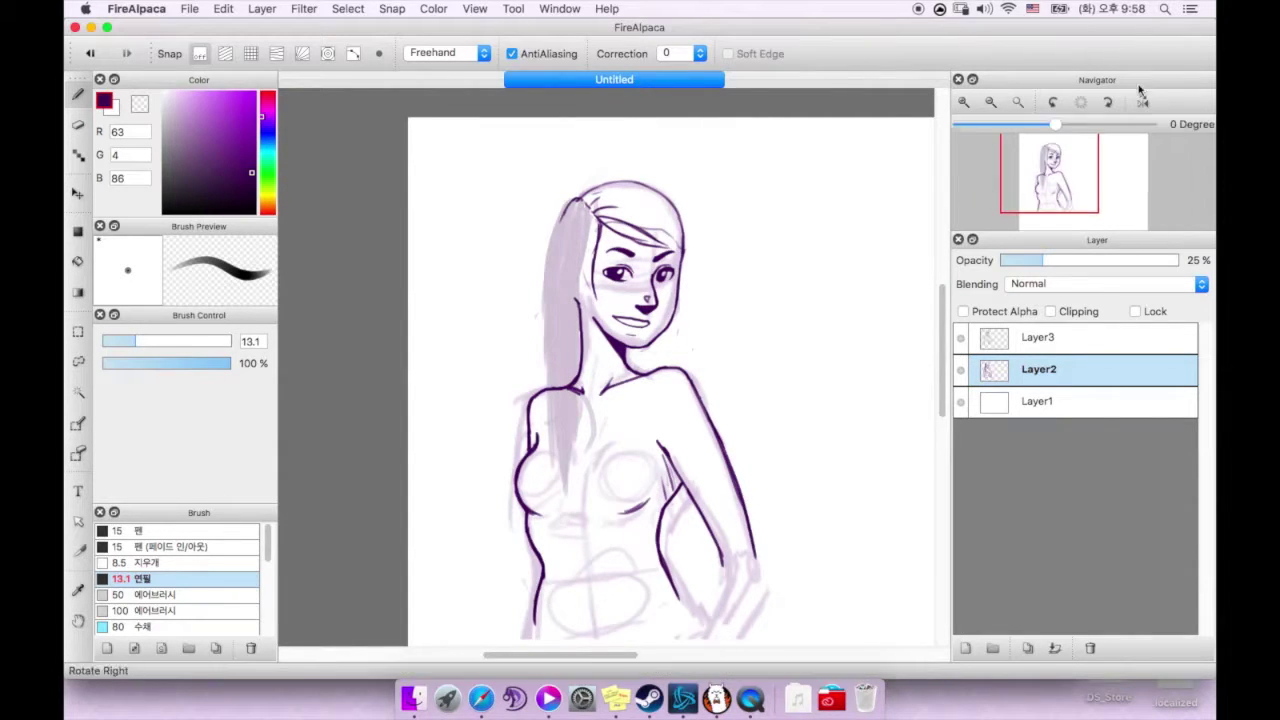
Step: Flip the canvas horizontally and sketch more hair strokes on the flipped view
{"action": "left_click", "coordinate": [1143, 101]}
{"action": "scroll", "coordinate": [696, 454], "scroll_direction": "left", "scroll_amount": 3}
{"action": "left_click_drag", "start_coordinate": [733, 165], "coordinate": [736, 244]}
{"action": "left_click_drag", "start_coordinate": [640, 180], "coordinate": [630, 315]}
{"action": "mouse_move", "coordinate": [690, 272]}
{"action": "left_mouse_down"}
{"action": "mouse_move", "coordinate": [648, 316]}
{"action": "mouse_move", "coordinate": [678, 424]}
{"action": "left_mouse_up"}
{"action": "scroll", "coordinate": [660, 320], "scroll_direction": "down", "scroll_amount": 3}
{"action": "scroll", "coordinate": [657, 374], "scroll_direction": "up", "scroll_amount": 3}
Step: Unflip the view and sketch bangs filling the forehead on the sketch layer
{"action": "left_click", "coordinate": [1038, 337]}
{"action": "key", "text": "e"}
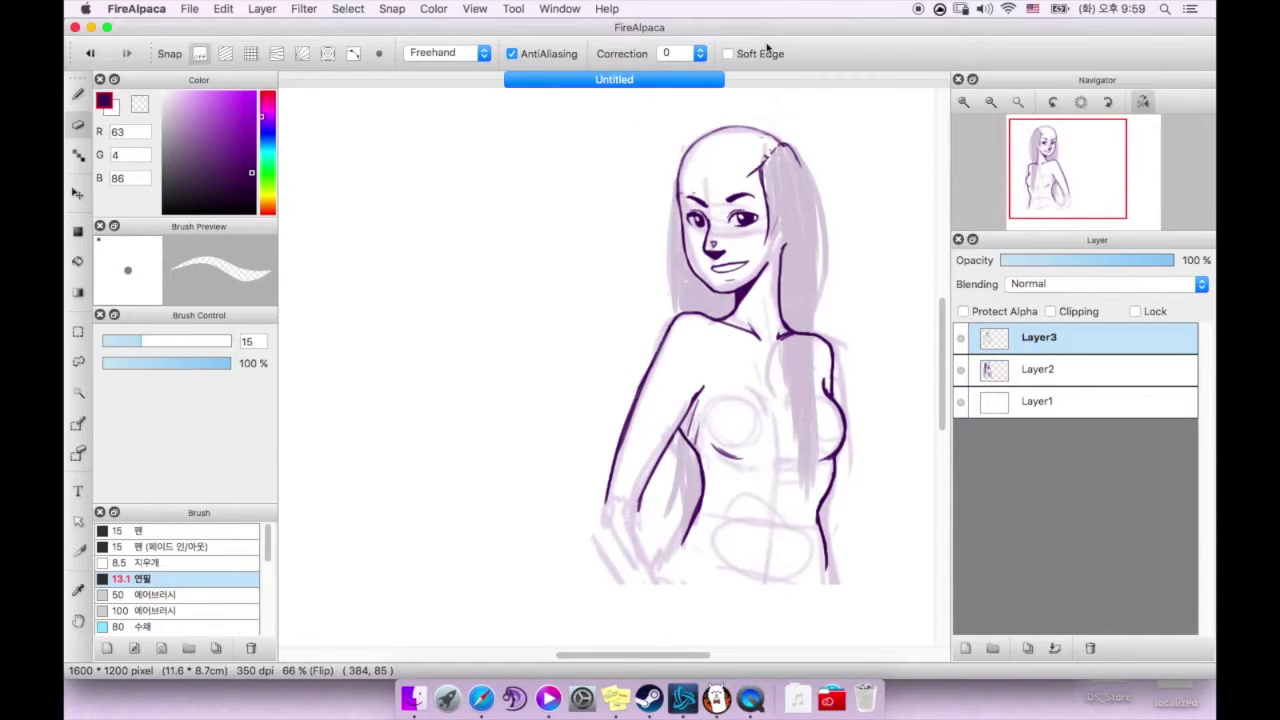
{"action": "left_click", "coordinate": [1143, 101]}
{"action": "left_click", "coordinate": [1038, 369]}
{"action": "key", "text": "b"}
{"action": "scroll", "coordinate": [606, 367], "scroll_direction": "right", "scroll_amount": 5}
{"action": "scroll", "coordinate": [606, 367], "scroll_direction": "up", "scroll_amount": 2}
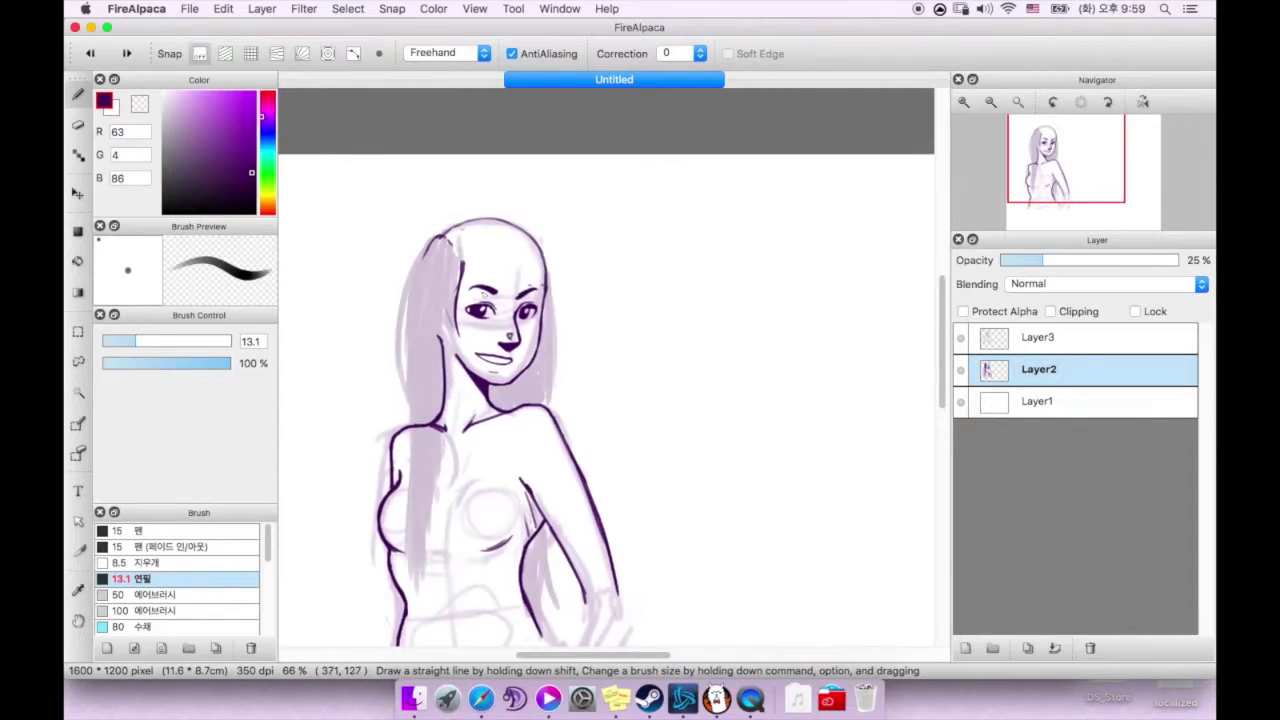
{"action": "left_click_drag", "start_coordinate": [473, 261], "coordinate": [525, 232]}
{"action": "left_click_drag", "start_coordinate": [478, 291], "coordinate": [490, 288]}
{"action": "left_click", "coordinate": [1038, 337]}
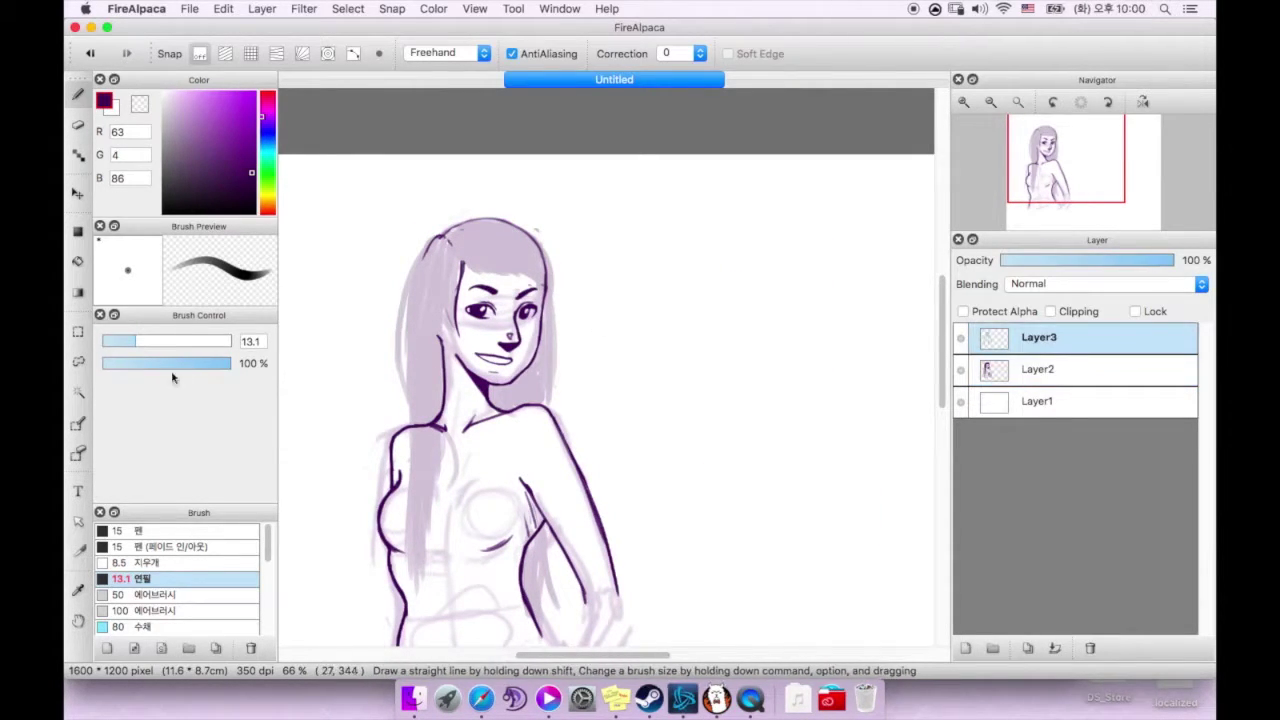
Step: Clean up stray fragments and faint strokes beside the hair line
{"action": "key", "text": "e"}
{"action": "scroll", "coordinate": [600, 300], "scroll_direction": "down", "scroll_amount": 2}
{"action": "scroll", "coordinate": [608, 166], "scroll_direction": "up", "scroll_amount": 5}
{"action": "key", "text": "b"}
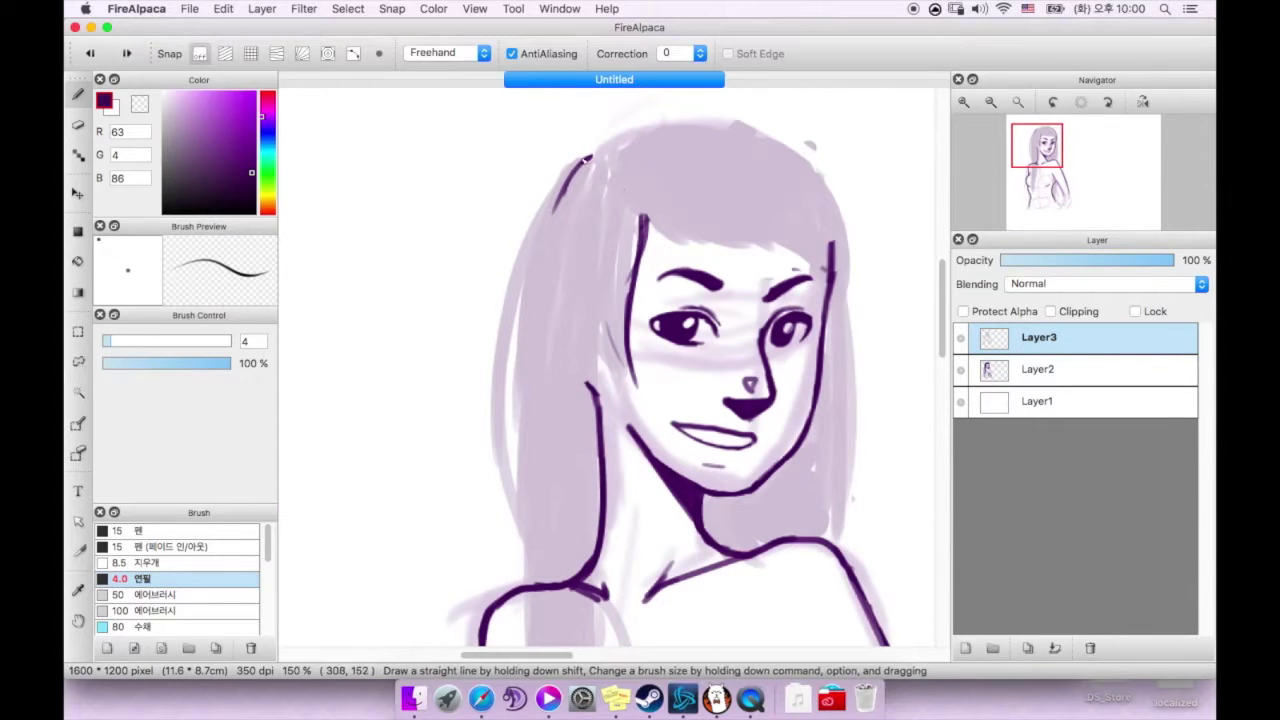
{"action": "scroll", "coordinate": [575, 220], "scroll_direction": "down", "scroll_amount": 2}
{"action": "scroll", "coordinate": [575, 220], "scroll_direction": "right", "scroll_amount": 2}
{"action": "key", "text": "e"}
{"action": "left_click_drag", "start_coordinate": [574, 240], "coordinate": [555, 330]}
{"action": "key", "text": "b"}
{"action": "left_click_drag", "start_coordinate": [583, 210], "coordinate": [590, 372]}
{"action": "scroll", "coordinate": [562, 232], "scroll_direction": "up", "scroll_amount": 2}
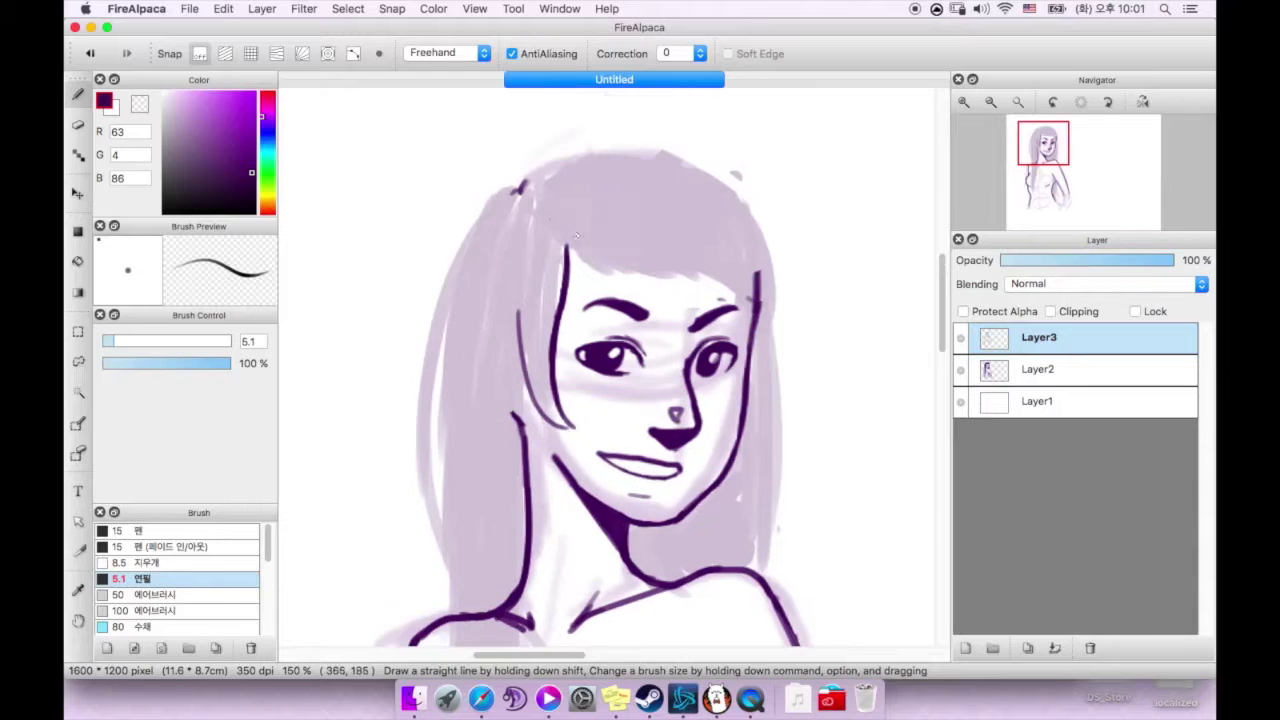
Step: Flip the view horizontally and ink the hair's left edge outline, trimming the excess
{"action": "key", "text": "h"}
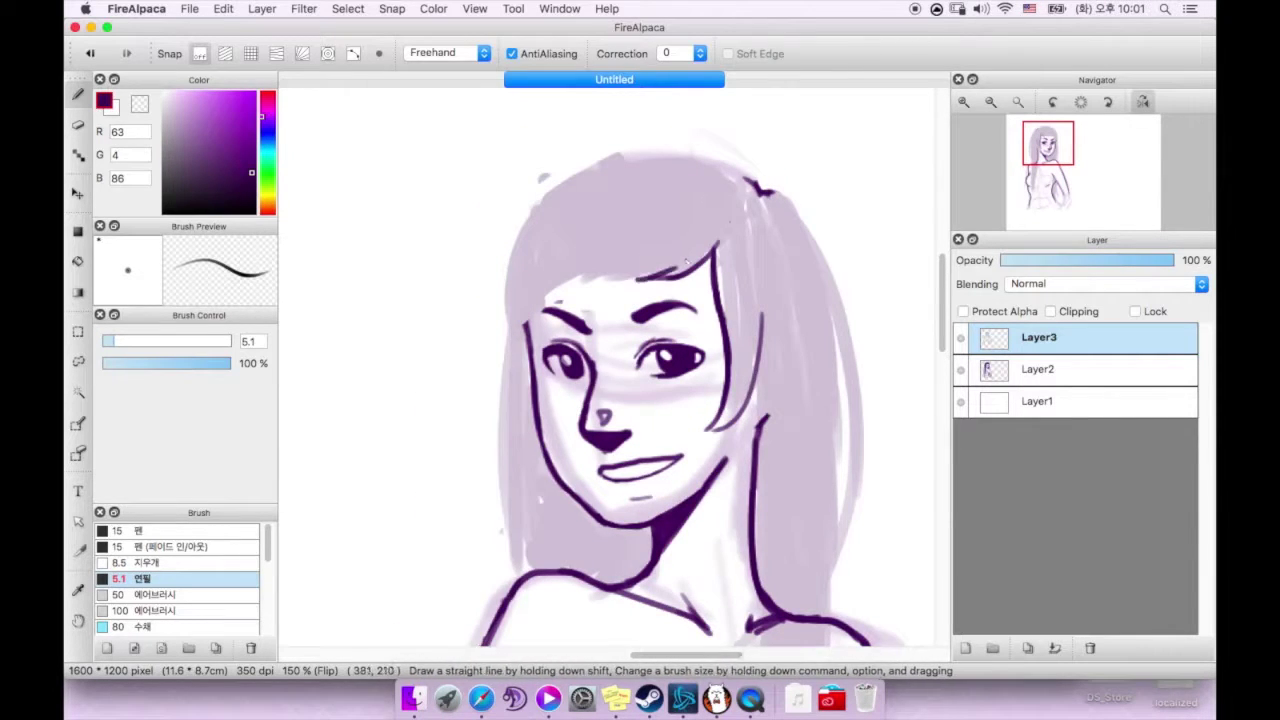
{"action": "left_click_drag", "start_coordinate": [638, 278], "coordinate": [788, 192]}
{"action": "key", "text": "e"}
{"action": "key", "text": "b"}
{"action": "left_click_drag", "start_coordinate": [640, 234], "coordinate": [630, 350]}
{"action": "key", "text": "e"}
{"action": "left_click_drag", "start_coordinate": [630, 350], "coordinate": [640, 318]}
{"action": "key", "text": "b"}
{"action": "left_click_drag", "start_coordinate": [628, 240], "coordinate": [650, 343]}
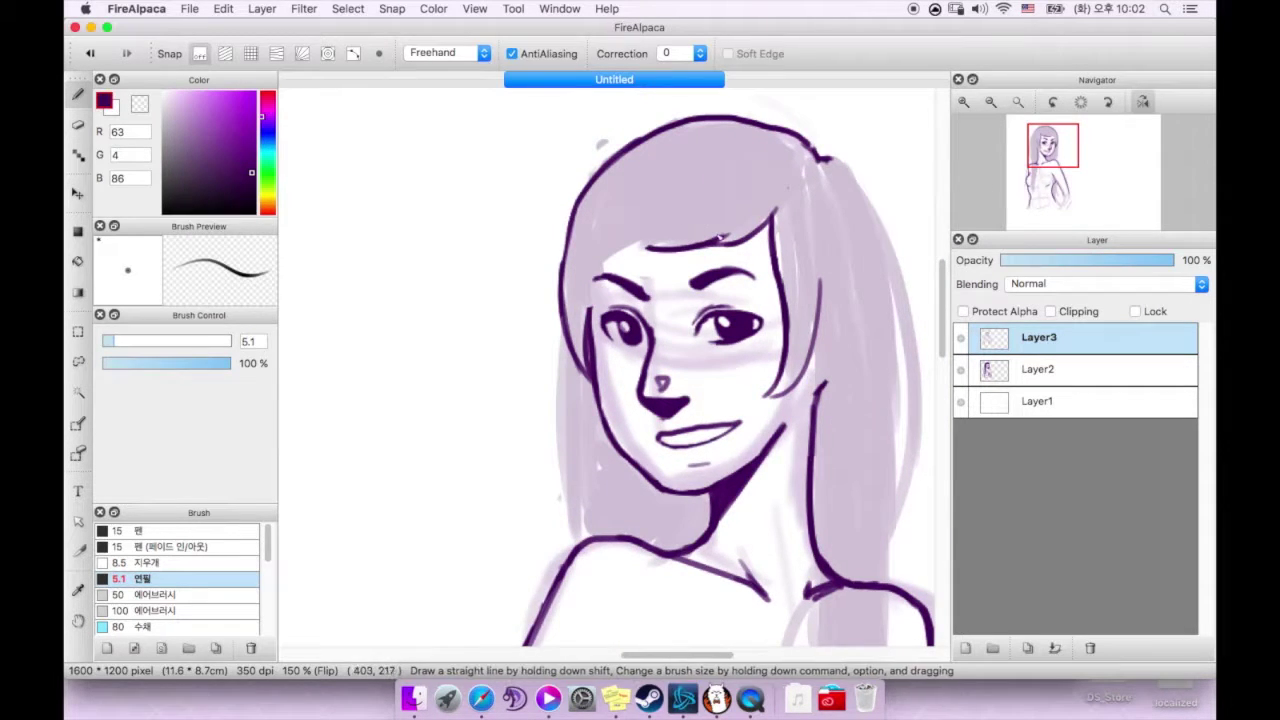
Step: Ink a thin hair strand on the forehead and shrink the brush to 4.6
{"action": "left_click_drag", "start_coordinate": [648, 285], "coordinate": [724, 178]}
{"action": "left_click_drag", "start_coordinate": [747, 136], "coordinate": [741, 205]}
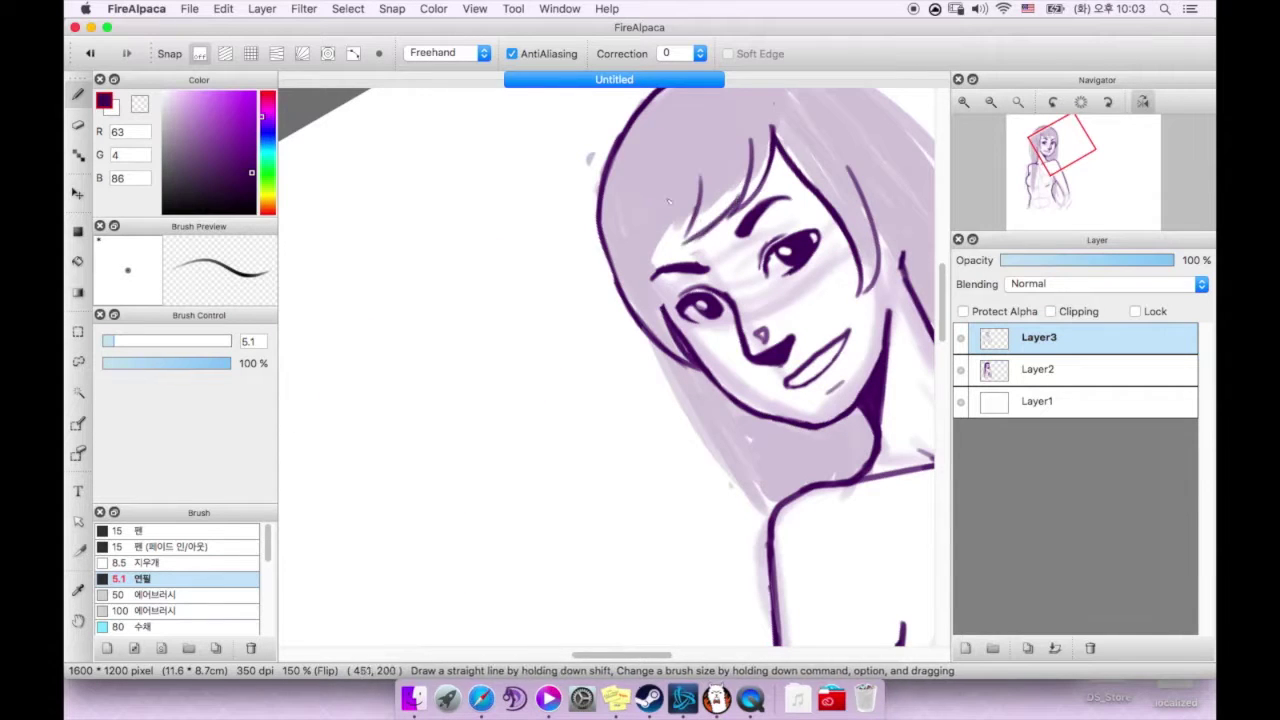
{"action": "key", "text": "e"}
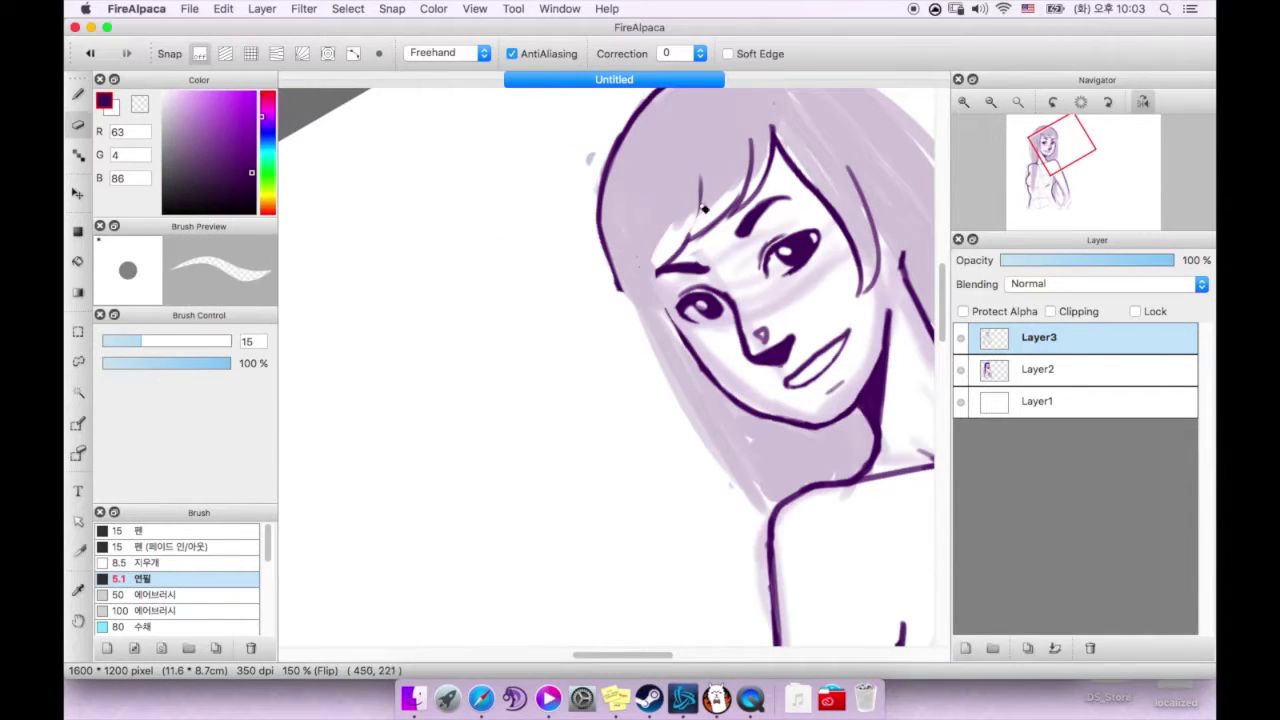
{"action": "key", "text": "b"}
{"action": "mouse_move", "coordinate": [640, 322]}
{"action": "left_mouse_down"}
{"action": "mouse_move", "coordinate": [611, 348]}
{"action": "mouse_move", "coordinate": [518, 287]}
{"action": "left_mouse_up"}
{"action": "left_click", "coordinate": [112, 342]}
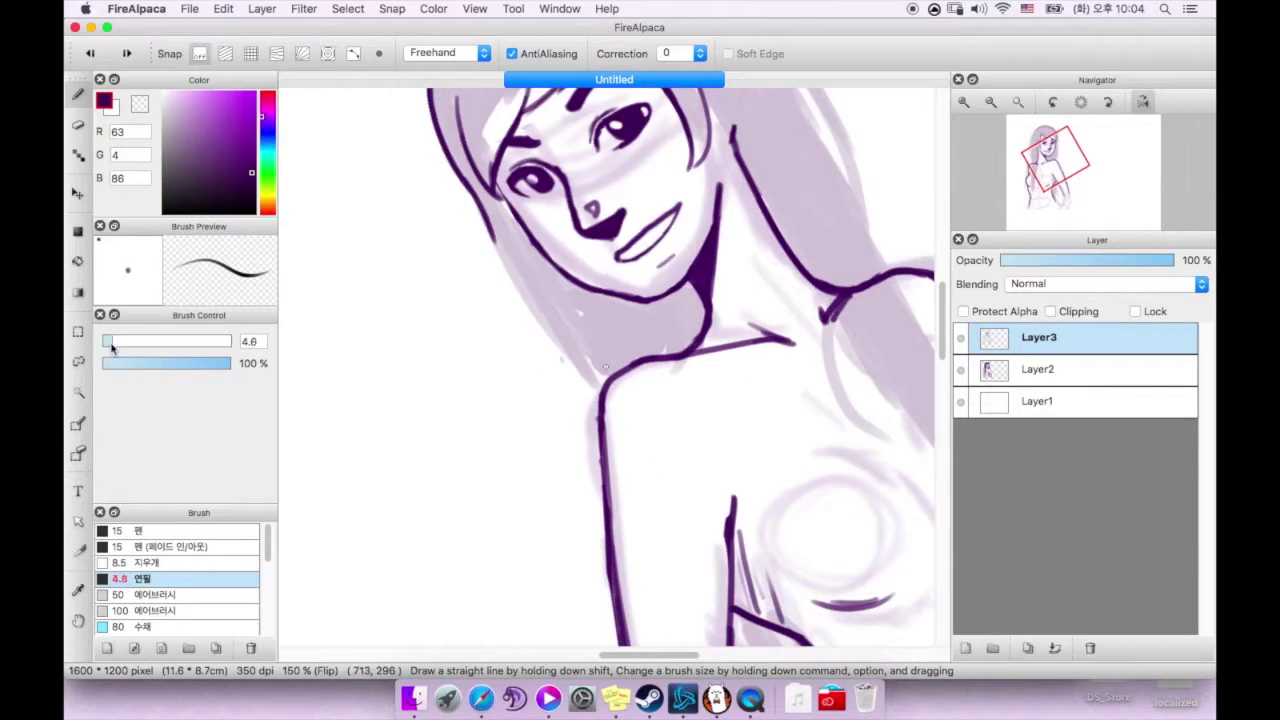
{"action": "mouse_move", "coordinate": [578, 370]}
{"action": "left_mouse_down"}
{"action": "mouse_move", "coordinate": [560, 340]}
{"action": "mouse_move", "coordinate": [640, 400]}
{"action": "mouse_move", "coordinate": [610, 418]}
{"action": "mouse_move", "coordinate": [763, 234]}
{"action": "mouse_move", "coordinate": [620, 160]}
{"action": "mouse_move", "coordinate": [723, 216]}
{"action": "mouse_move", "coordinate": [735, 390]}
{"action": "left_mouse_up"}
Step: Ink the right hair strand and erase the overshooting end of the hair outline
{"action": "key", "text": "e"}
{"action": "left_click_drag", "start_coordinate": [715, 195], "coordinate": [695, 140]}
{"action": "key", "text": "b"}
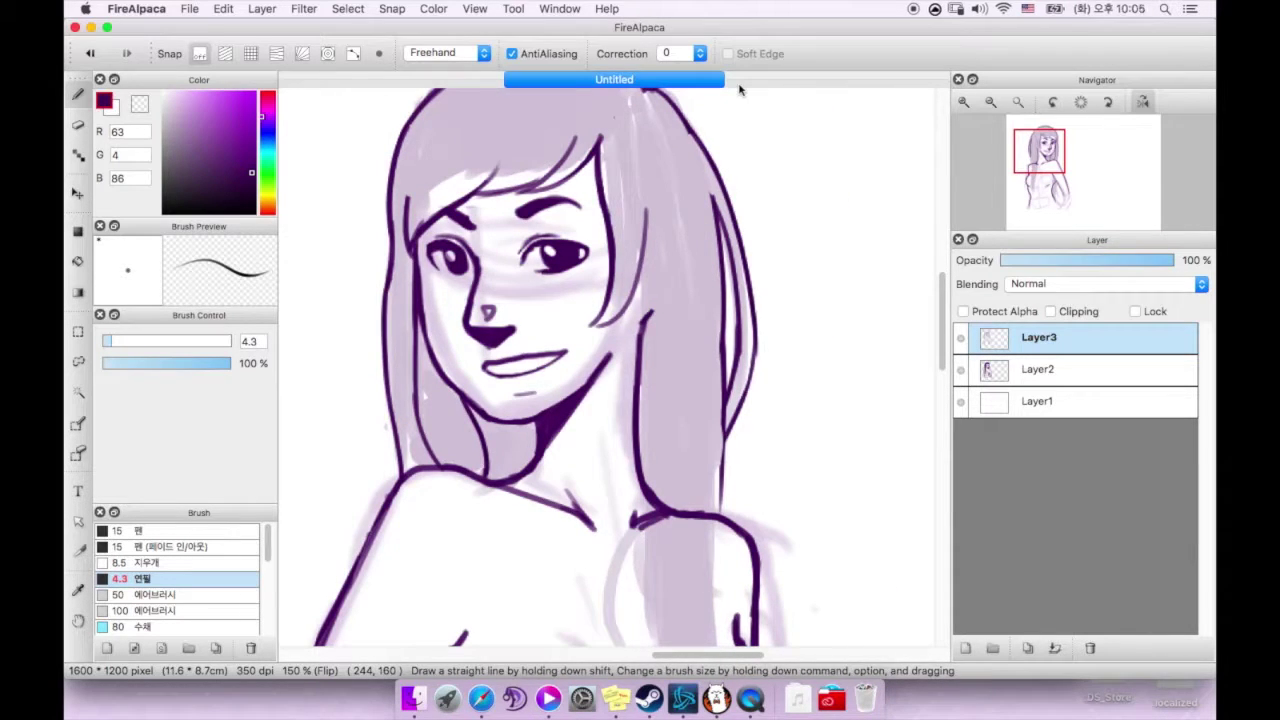
{"action": "left_click_drag", "start_coordinate": [560, 300], "coordinate": [695, 340]}
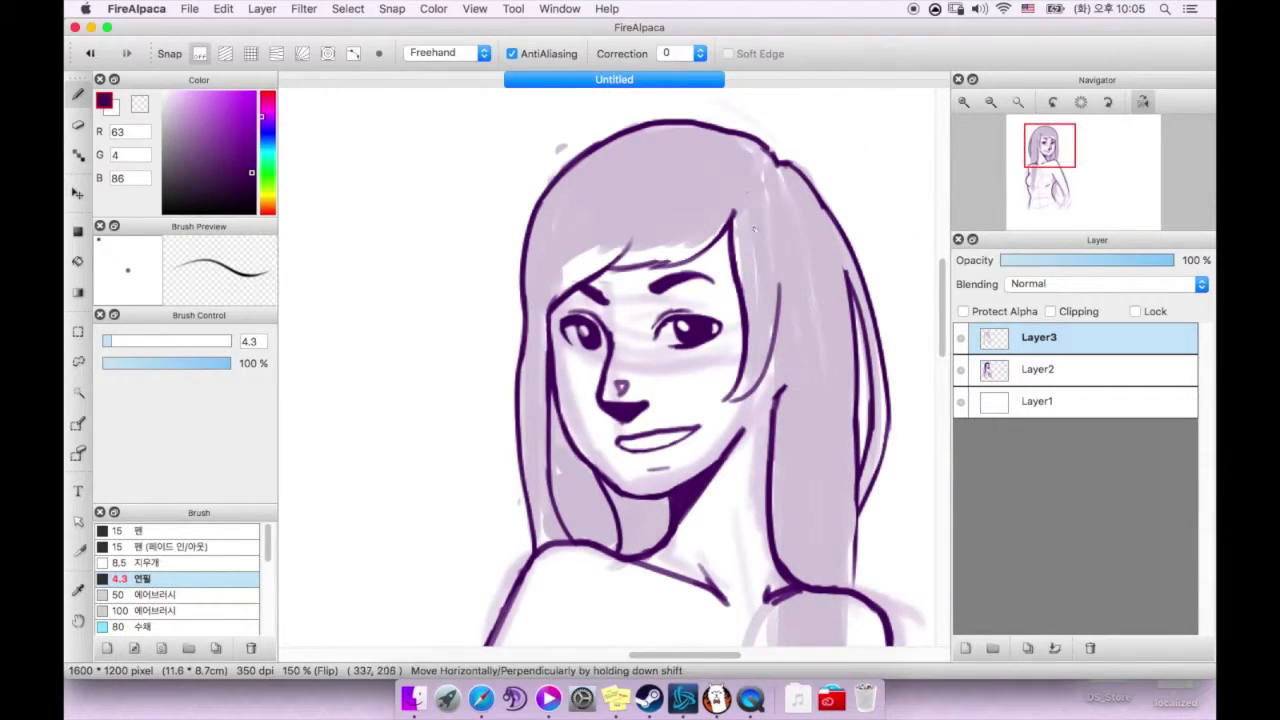
{"action": "left_click_drag", "start_coordinate": [754, 230], "coordinate": [726, 244]}
{"action": "left_click_drag", "start_coordinate": [725, 198], "coordinate": [748, 300]}
{"action": "key", "text": "e"}
{"action": "left_click_drag", "start_coordinate": [722, 150], "coordinate": [748, 162]}
Step: Unmirror the view, zoom to 150% on the torso, and extend the hair strokes over the chest
{"action": "key", "text": "b"}
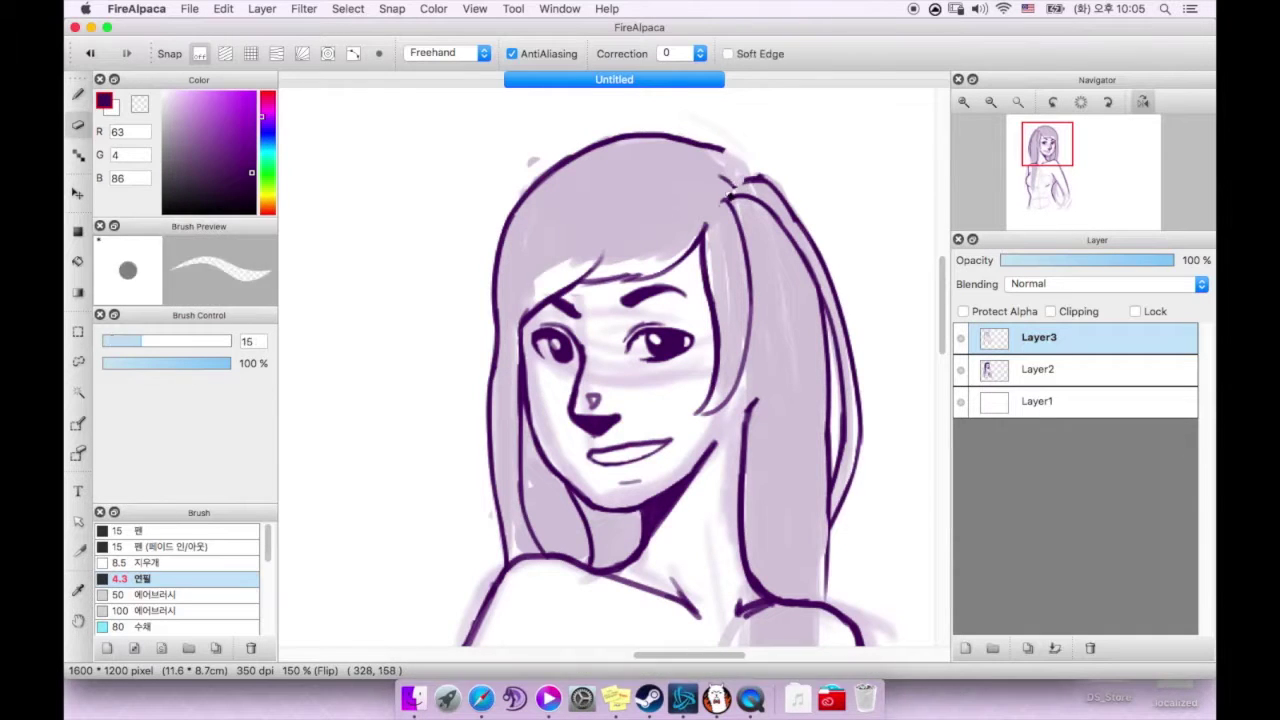
{"action": "key", "text": "h"}
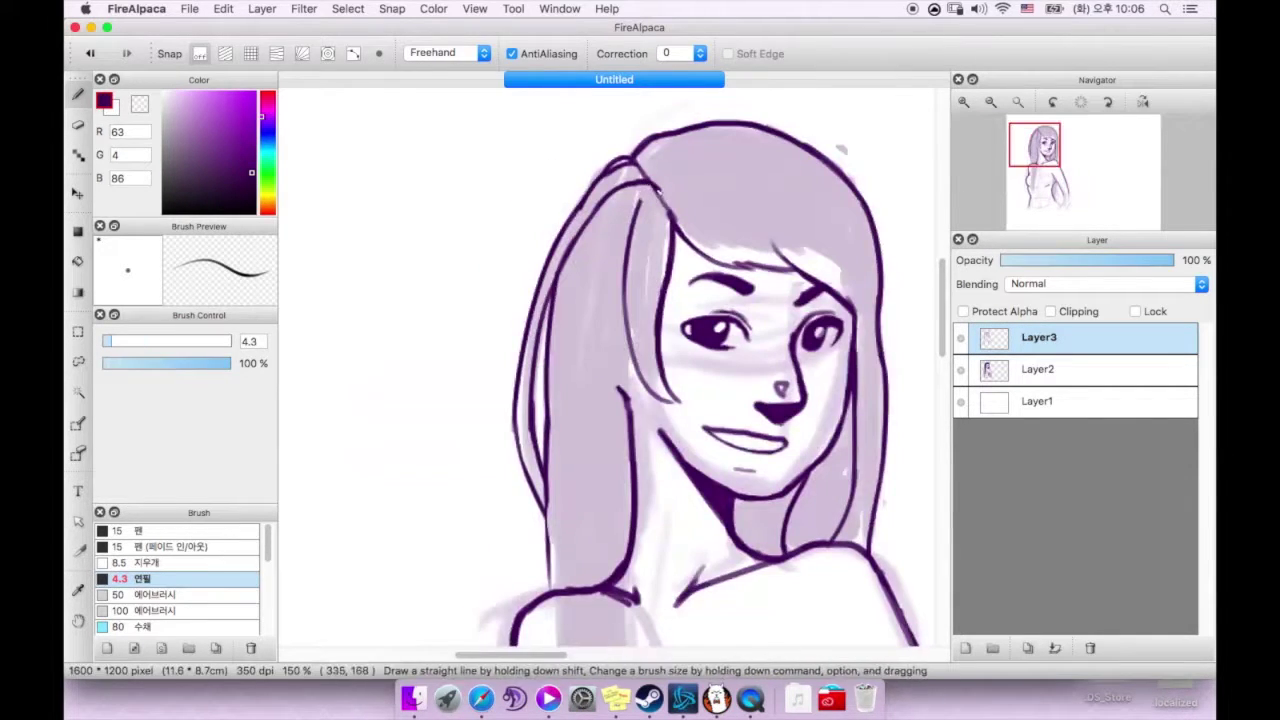
{"action": "key", "text": "super+minus"}
{"action": "scroll", "coordinate": [615, 283], "scroll_direction": "down", "scroll_amount": 5}
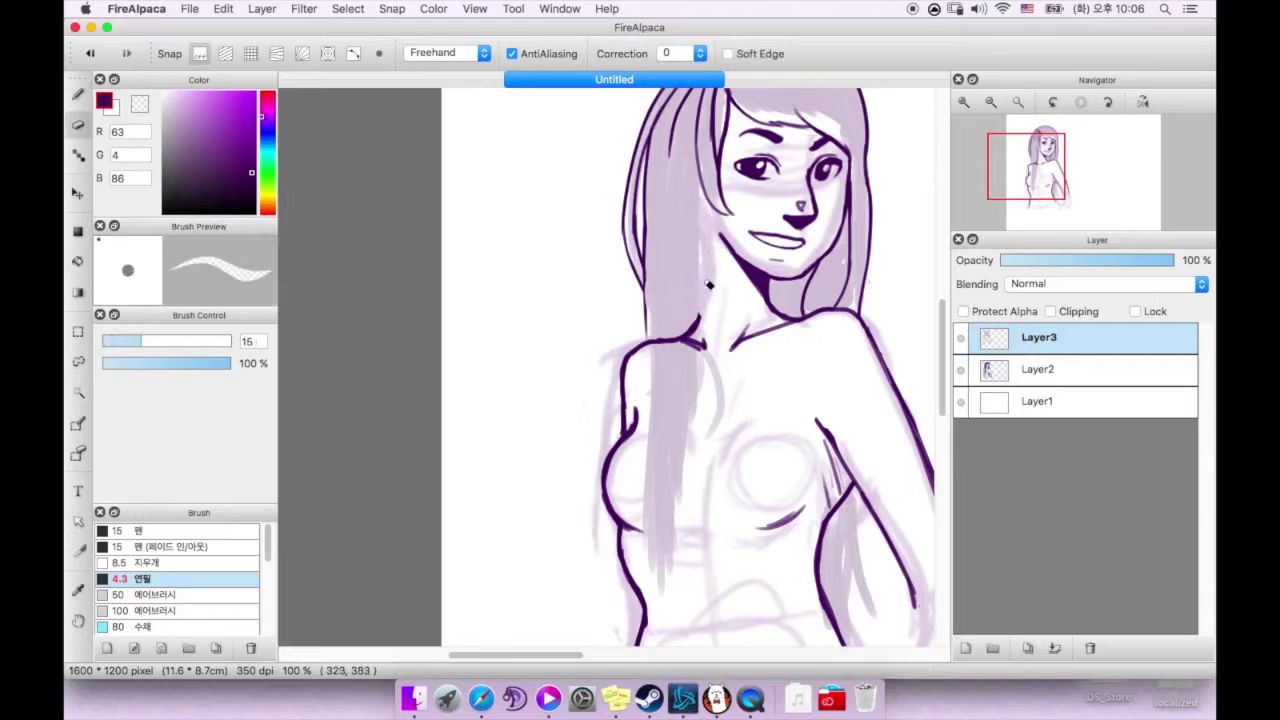
{"action": "scroll", "coordinate": [663, 357], "scroll_direction": "down", "scroll_amount": 2}
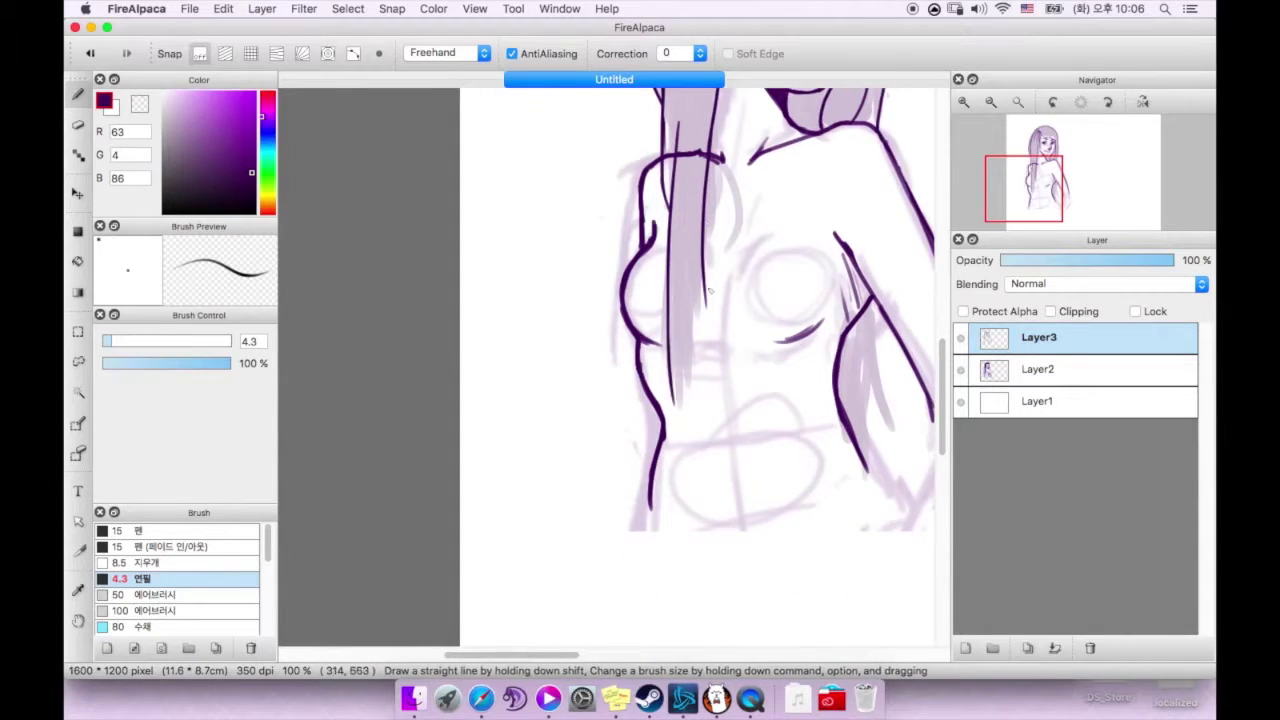
{"action": "scroll", "coordinate": [707, 260], "scroll_direction": "down", "scroll_amount": 1}
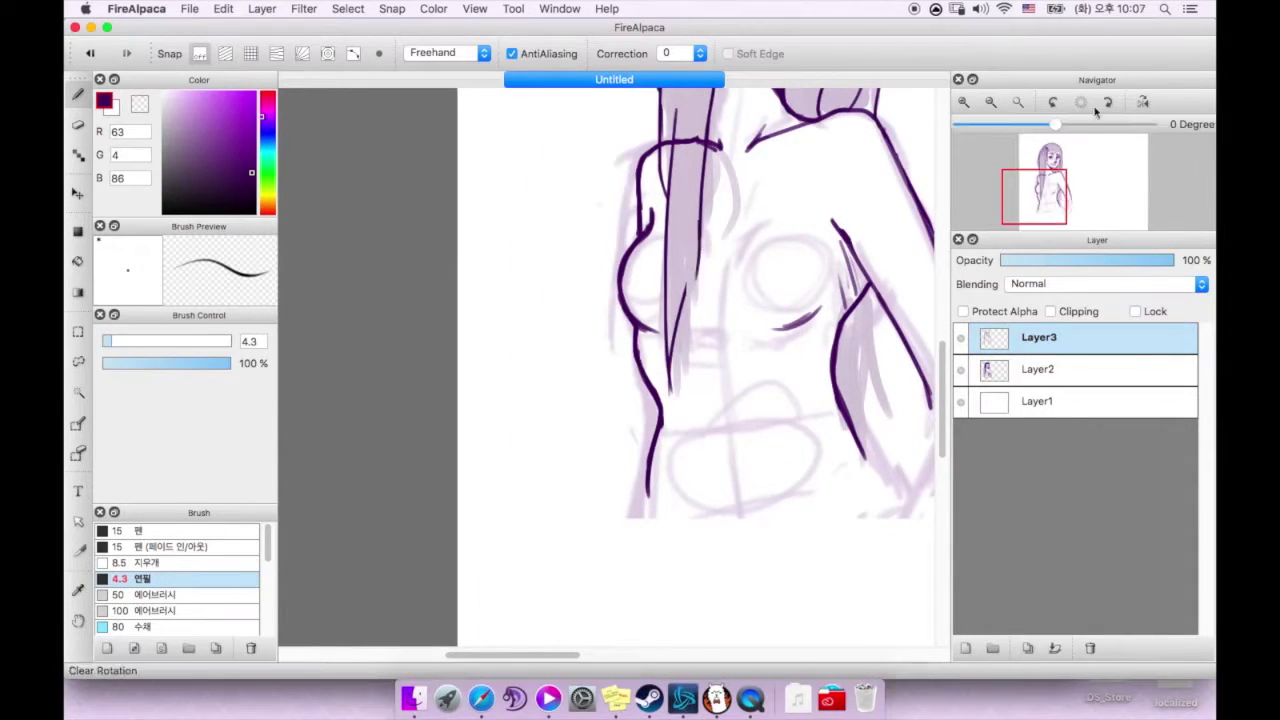
{"action": "key", "text": "super+plus"}
{"action": "left_click_drag", "start_coordinate": [718, 180], "coordinate": [686, 305]}
Step: Add short strokes to the torso outline
{"action": "key", "text": "alt"}
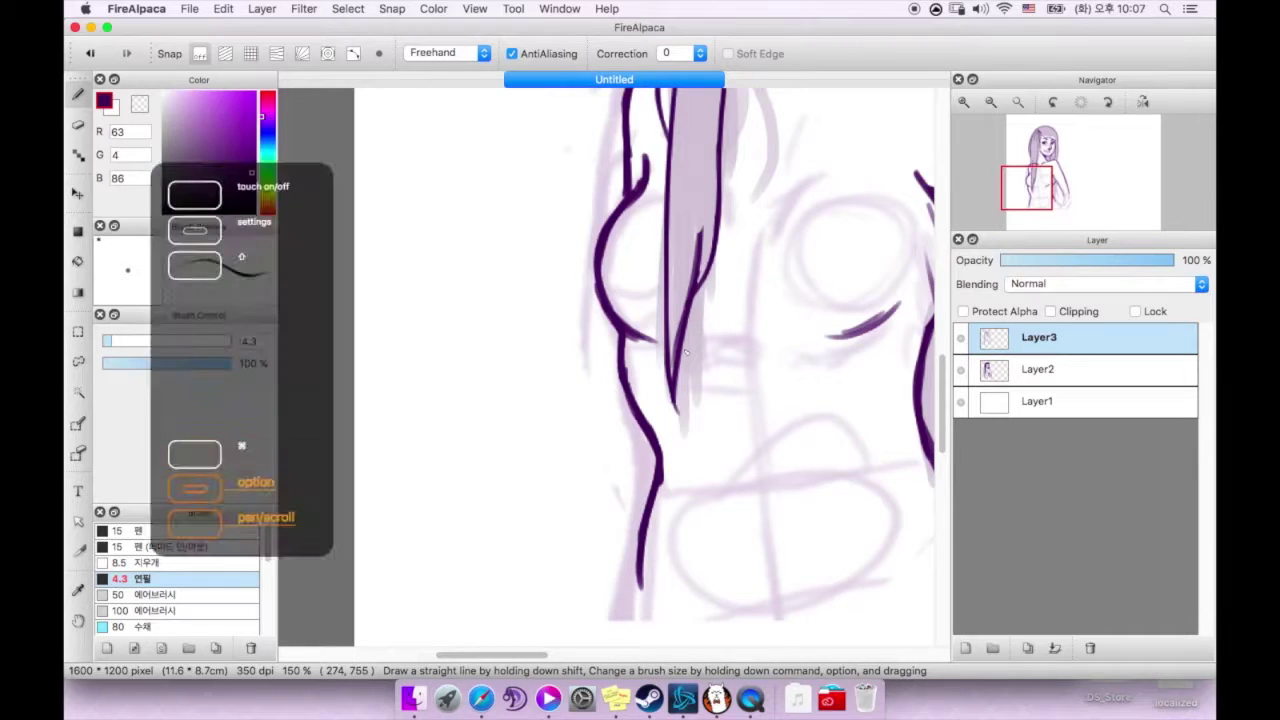
{"action": "left_click_drag", "start_coordinate": [686, 352], "coordinate": [805, 342]}
{"action": "key", "text": "super+minus"}
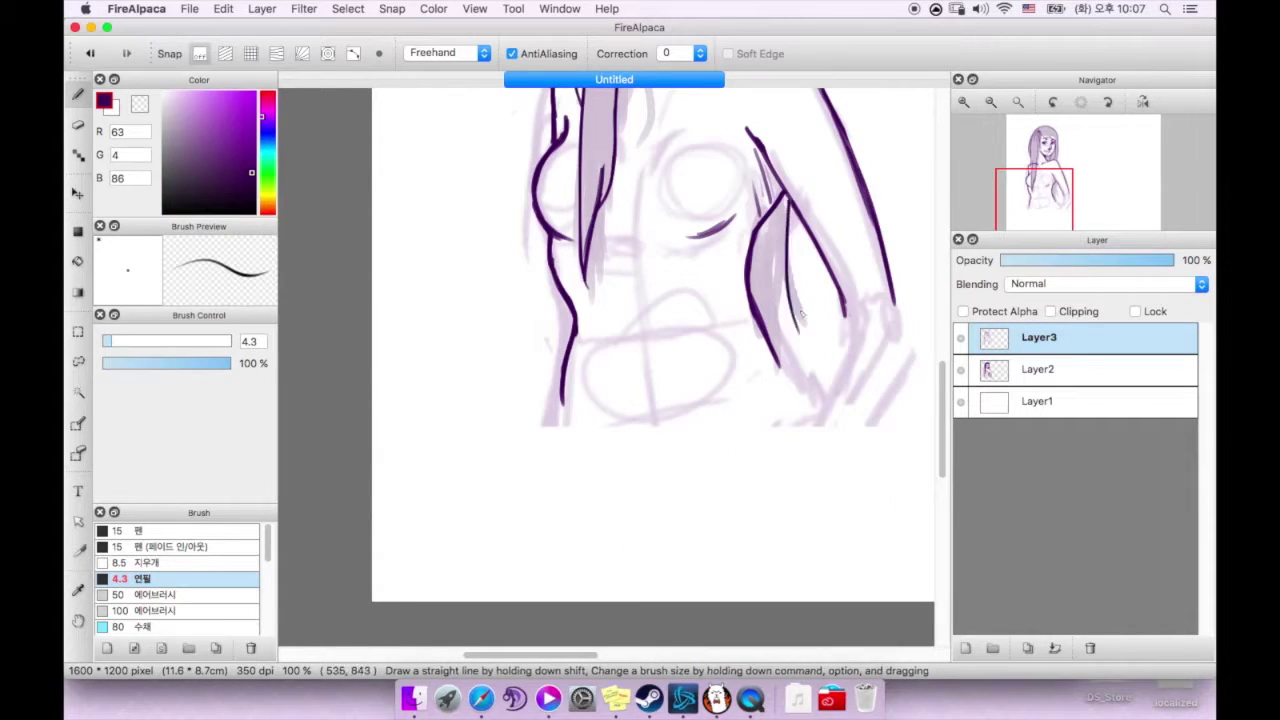
{"action": "left_click_drag", "start_coordinate": [781, 290], "coordinate": [786, 372]}
{"action": "key", "text": "super+plus"}
{"action": "left_click_drag", "start_coordinate": [540, 136], "coordinate": [542, 306]}
Step: Add two more hair strokes falling over the chest with the thin pen
{"action": "key", "text": "e"}
{"action": "scroll", "coordinate": [541, 270], "scroll_direction": "down", "scroll_amount": 3}
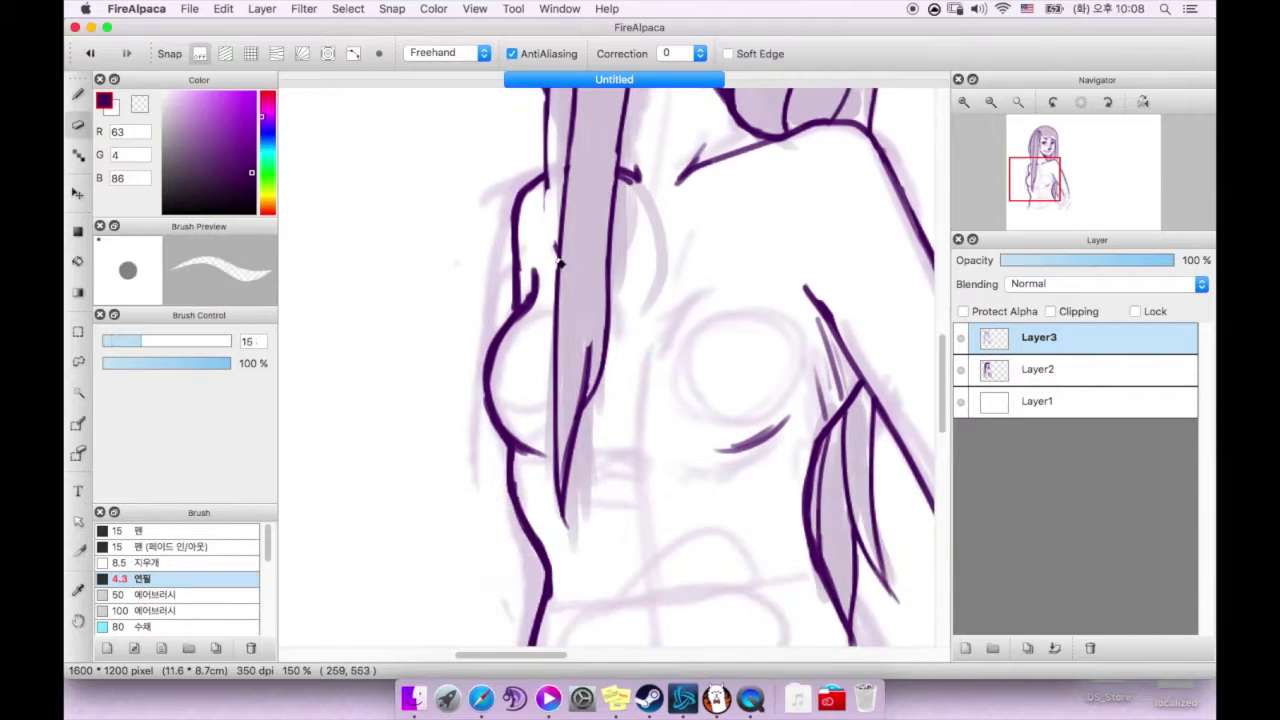
{"action": "key", "text": "b"}
{"action": "key", "text": "super+minus"}
{"action": "left_click_drag", "start_coordinate": [648, 152], "coordinate": [635, 385]}
{"action": "key", "text": "super+plus"}
{"action": "left_click_drag", "start_coordinate": [594, 250], "coordinate": [592, 388]}
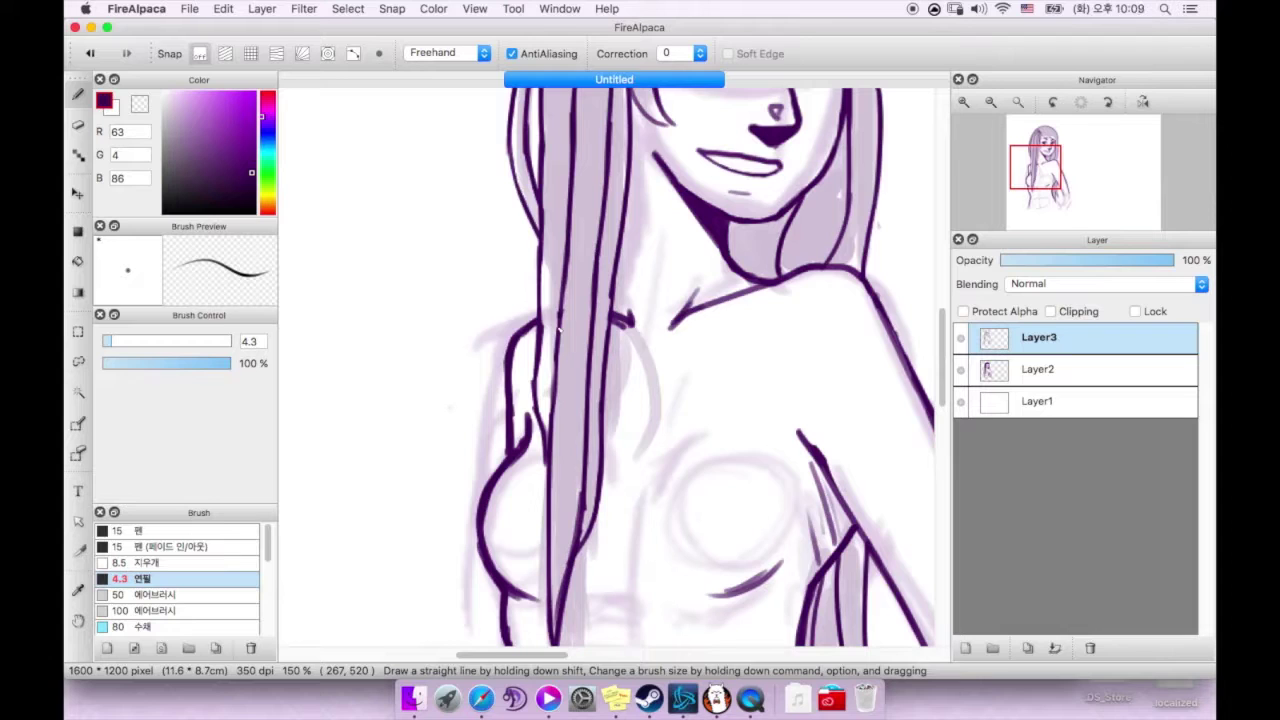
Step: Check the whole figure at 100% and 150%, then mirror the view to check proportions
{"action": "scroll", "coordinate": [559, 329], "scroll_direction": "up", "scroll_amount": 3}
{"action": "key", "text": "super+minus"}
{"action": "key", "text": "super+plus"}
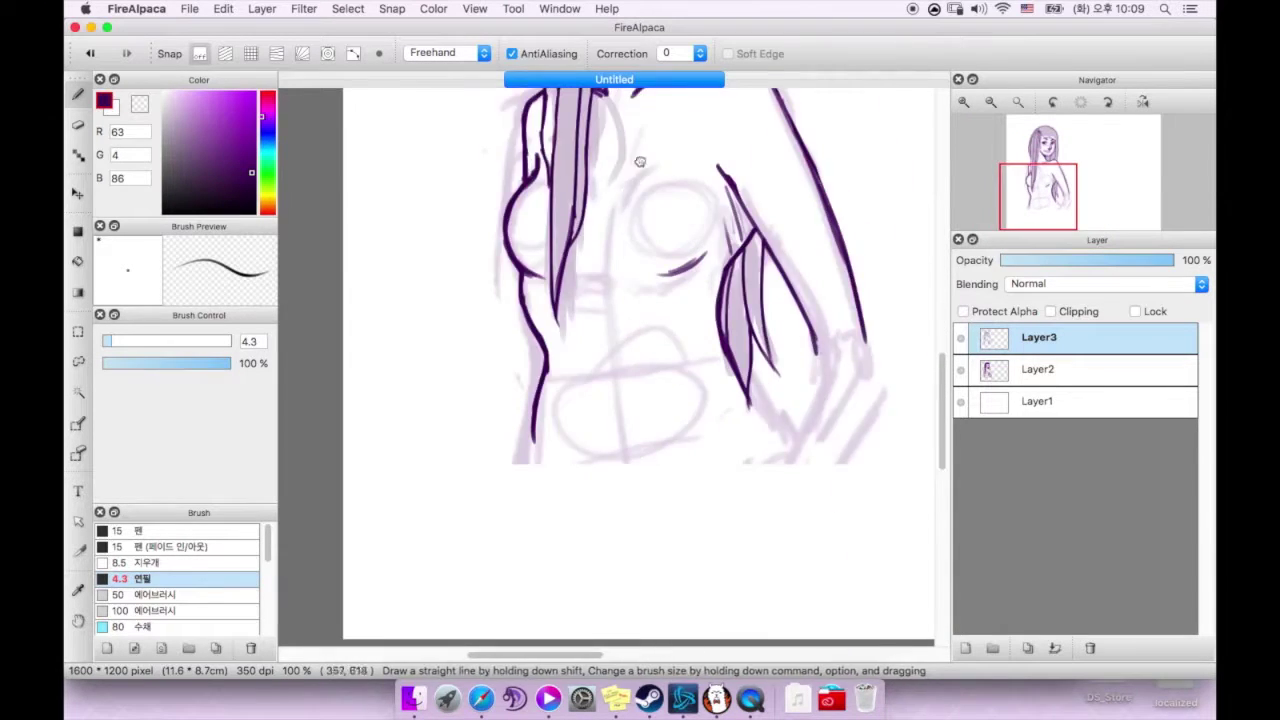
{"action": "key", "text": "super+minus"}
{"action": "key", "text": "e"}
{"action": "key", "text": "b"}
{"action": "scroll", "coordinate": [573, 323], "scroll_direction": "down", "scroll_amount": 3}
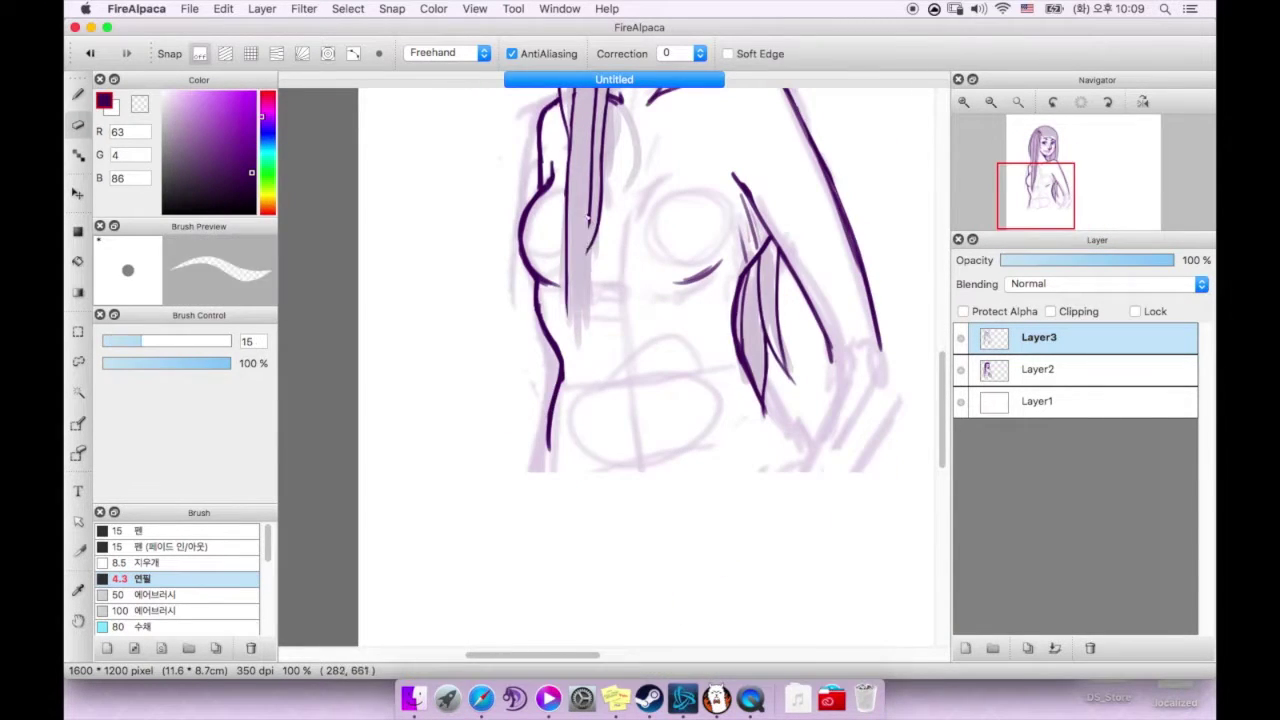
{"action": "key", "text": "super+plus"}
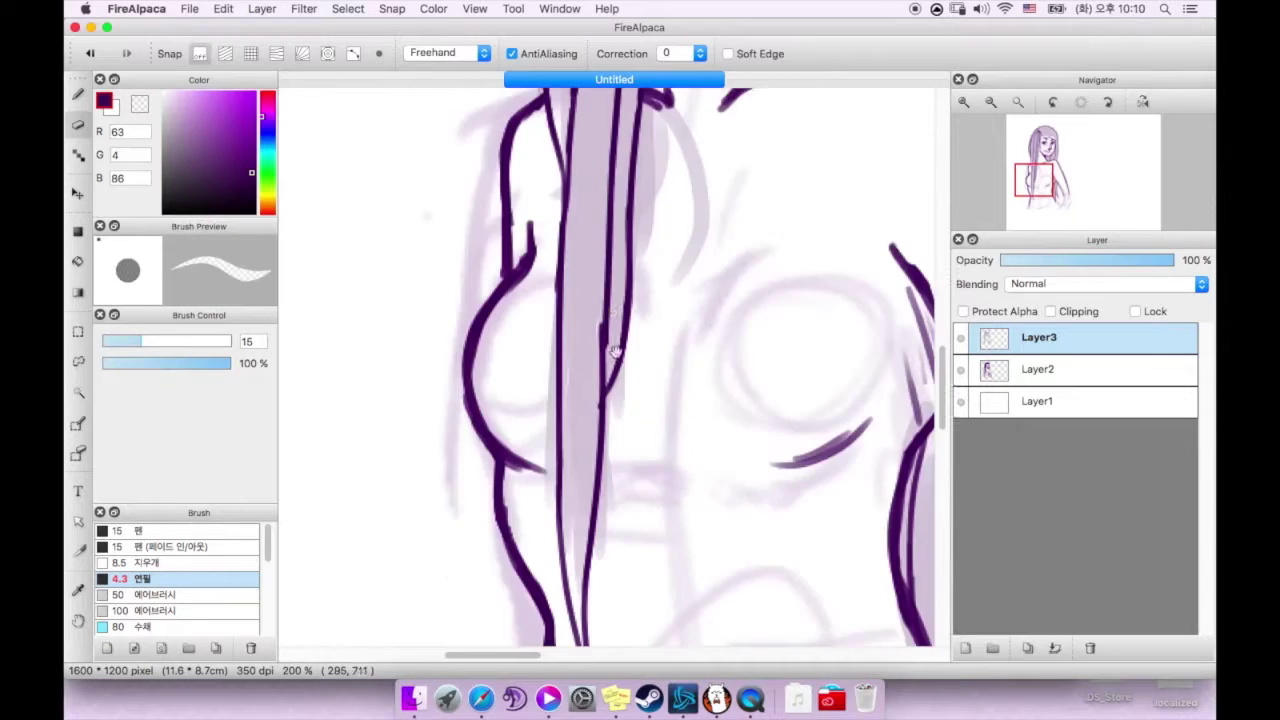
{"action": "key", "text": "super+minus"}
{"action": "key", "text": "h"}
{"action": "key", "text": "super+plus"}
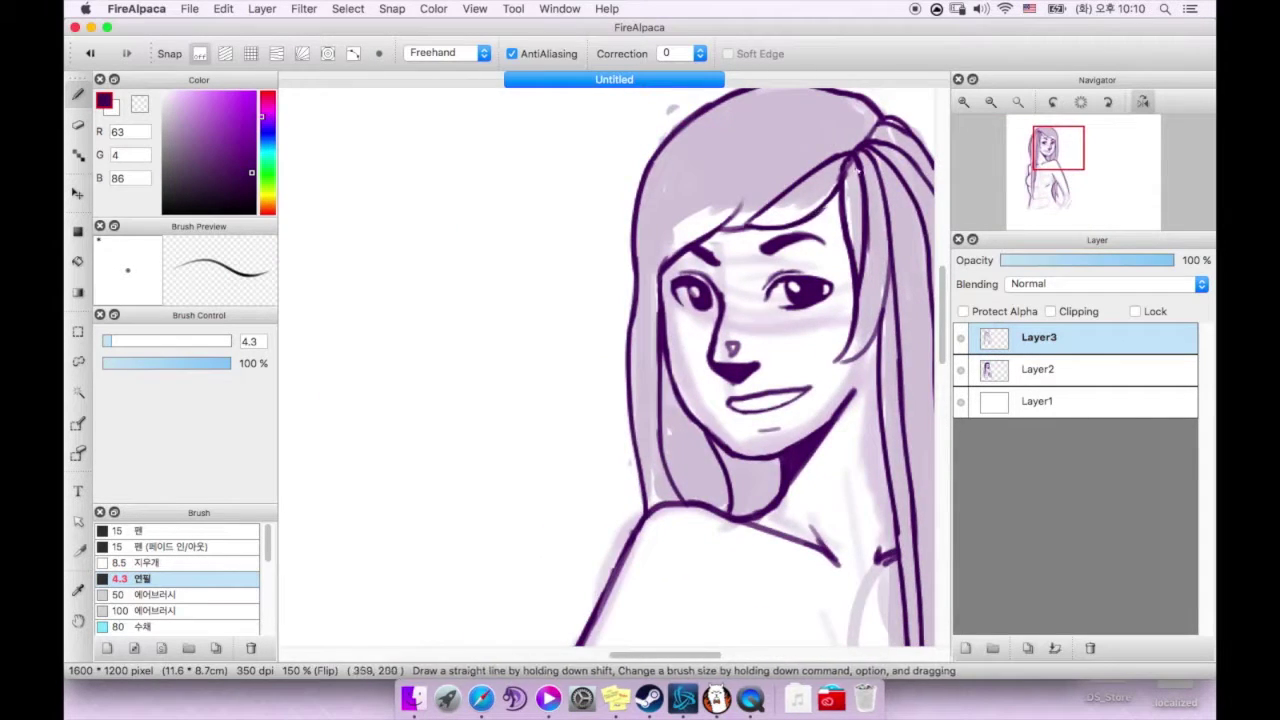
Step: Bring the hair and face into view with the thin pen at 4.3 and unmirror the canvas
{"action": "mouse_move", "coordinate": [581, 172]}
{"action": "left_mouse_down"}
{"action": "mouse_move", "coordinate": [646, 202]}
{"action": "mouse_move", "coordinate": [642, 180]}
{"action": "left_mouse_up"}
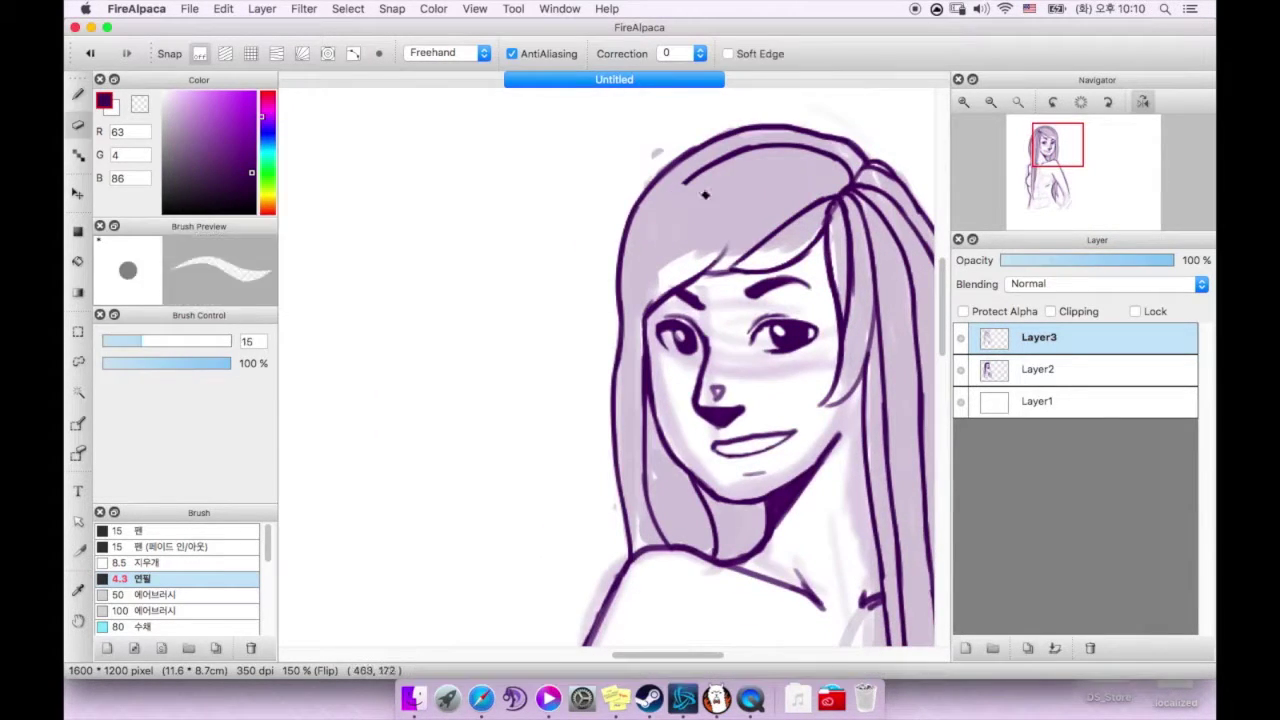
{"action": "left_click_drag", "start_coordinate": [627, 345], "coordinate": [542, 328]}
{"action": "key", "text": "e"}
{"action": "key", "text": "b"}
{"action": "key", "text": "e"}
{"action": "key", "text": "b"}
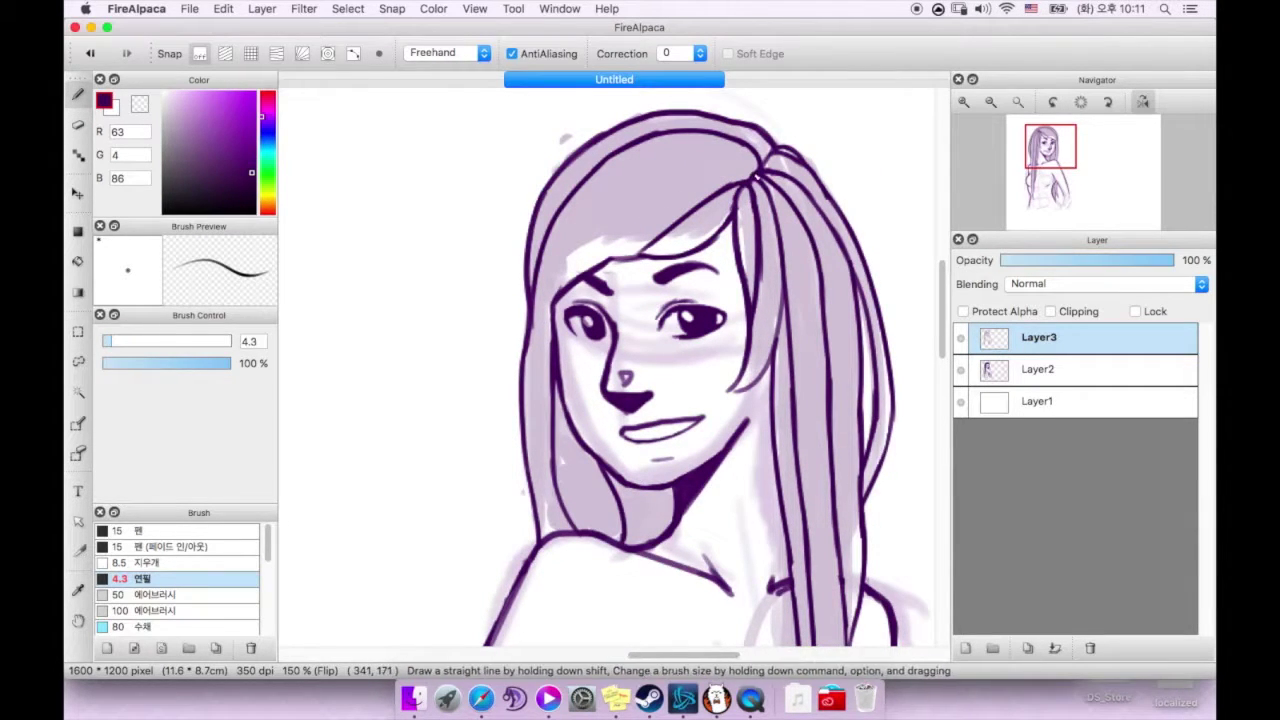
{"action": "key", "text": "h"}
{"action": "key", "text": "h"}
Step: Tilt the view about 30° for drawing hair strands, then reset rotation to upright
{"action": "left_click_drag", "start_coordinate": [695, 219], "coordinate": [461, 317]}
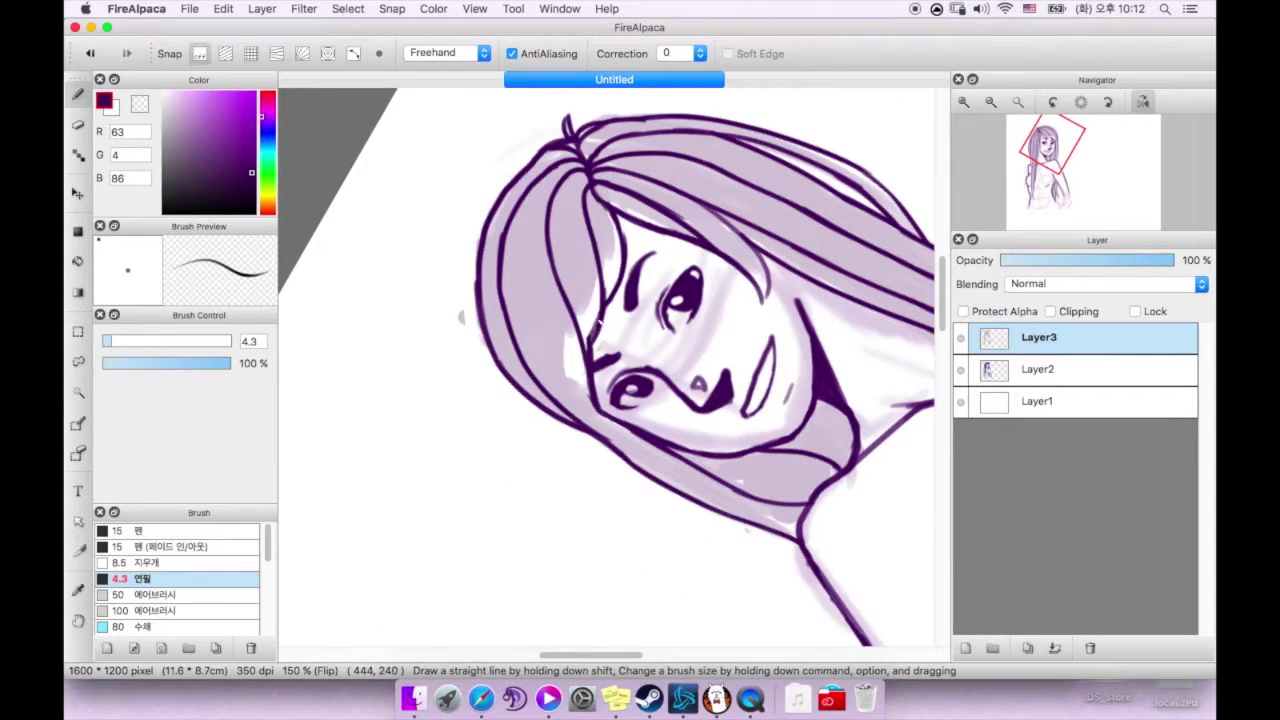
{"action": "left_click_drag", "start_coordinate": [461, 317], "coordinate": [509, 305]}
{"action": "left_click", "coordinate": [1080, 101]}
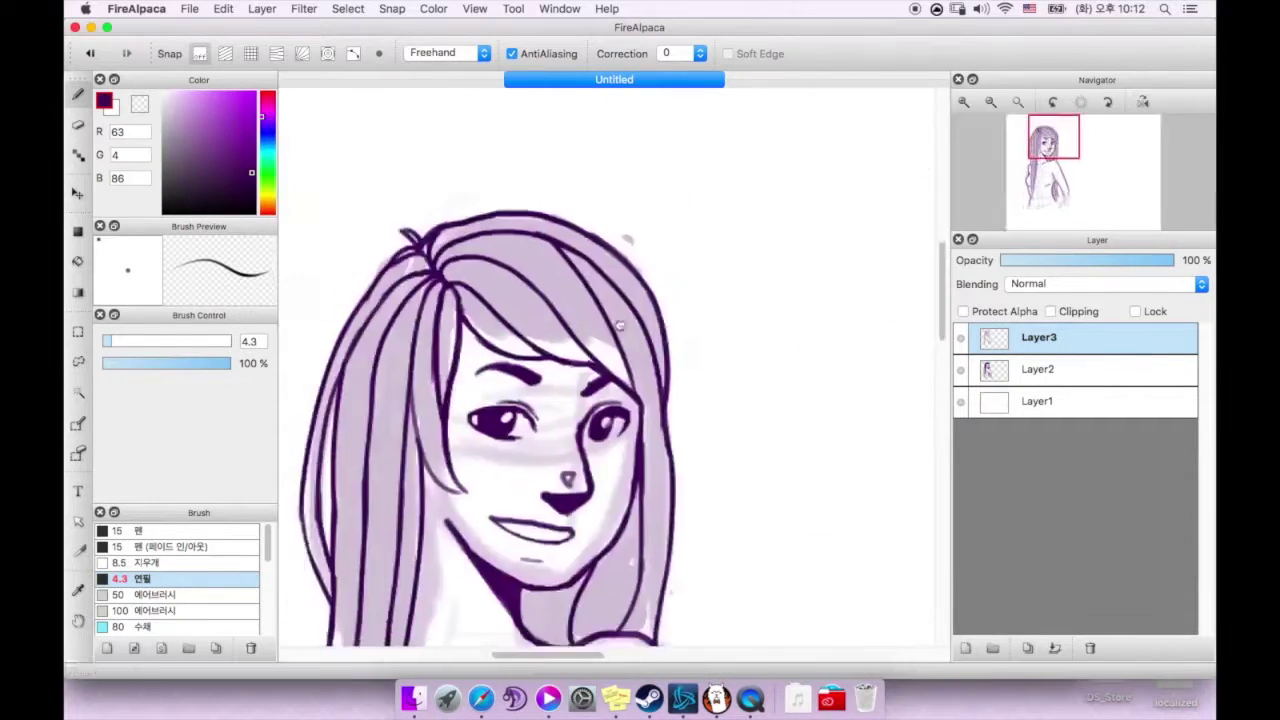
{"action": "scroll", "coordinate": [600, 360], "scroll_direction": "down", "scroll_amount": 3}
{"action": "scroll", "coordinate": [600, 360], "scroll_direction": "down", "scroll_amount": 3}
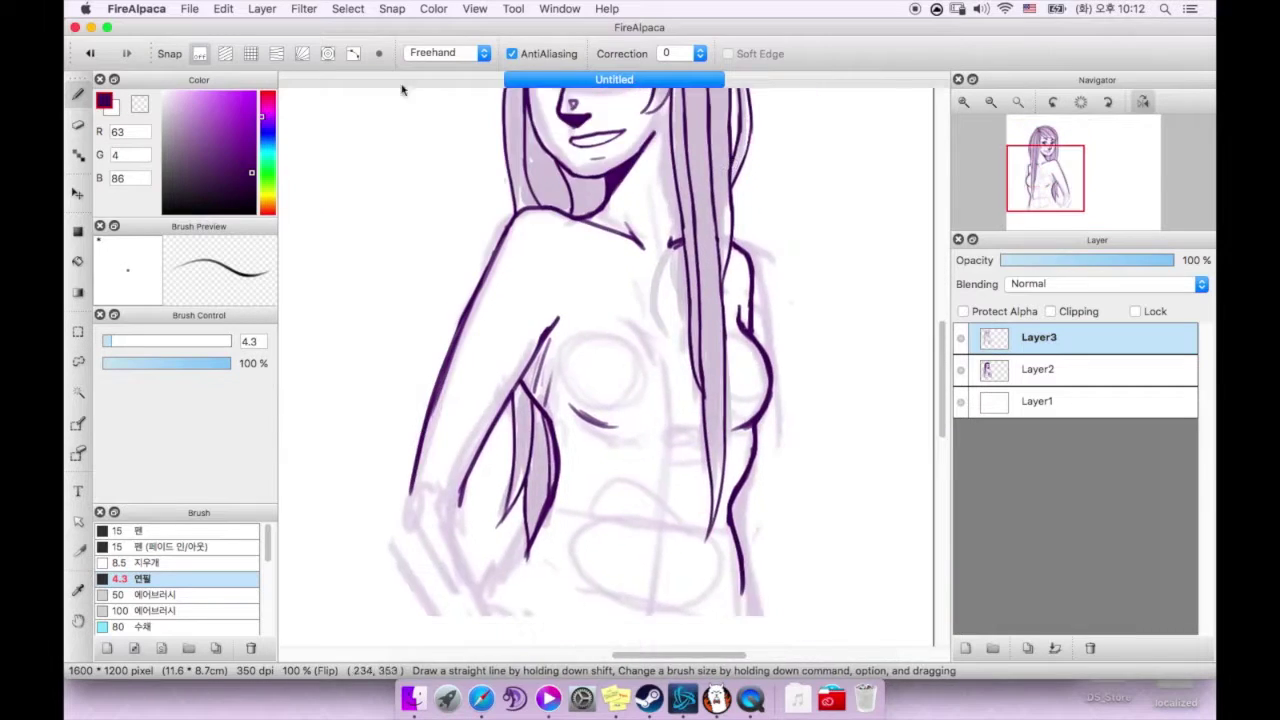
{"action": "scroll", "coordinate": [600, 360], "scroll_direction": "down", "scroll_amount": 2}
{"action": "left_click", "coordinate": [1020, 100]}
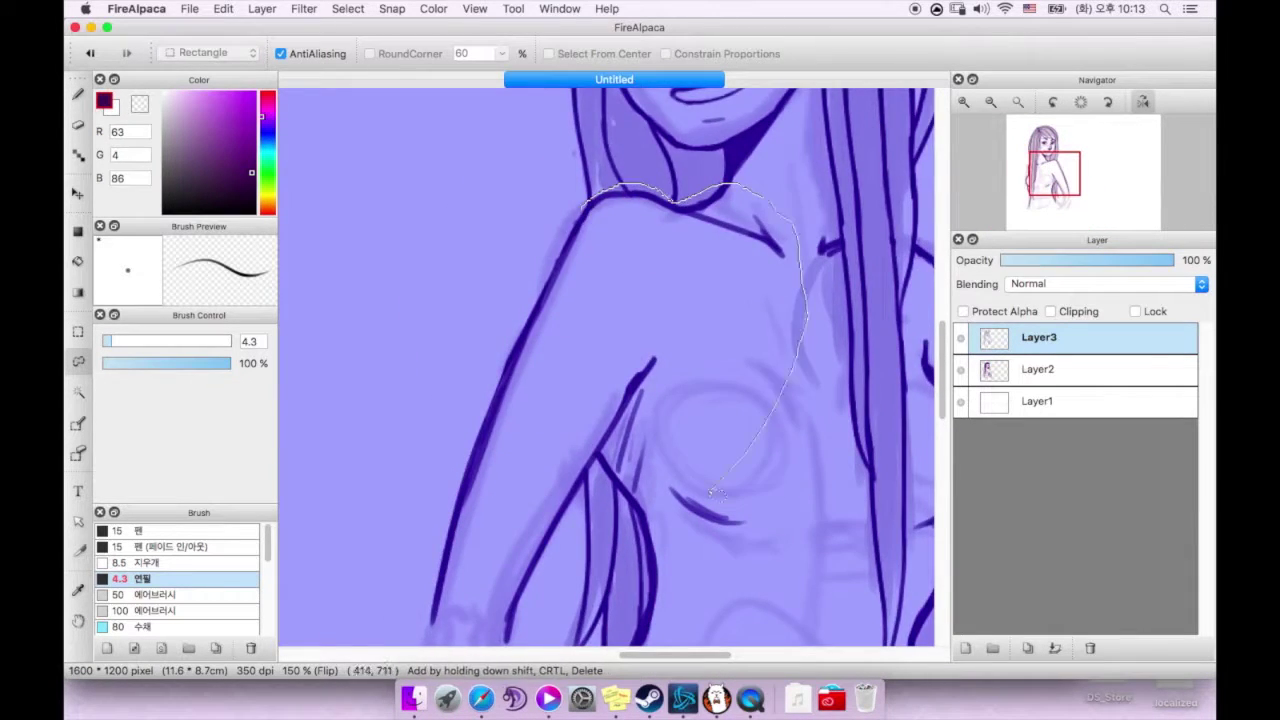
Step: Lasso the inked shoulder and arm area down along the hair line and transform it
{"action": "left_click_drag", "start_coordinate": [714, 492], "coordinate": [646, 291]}
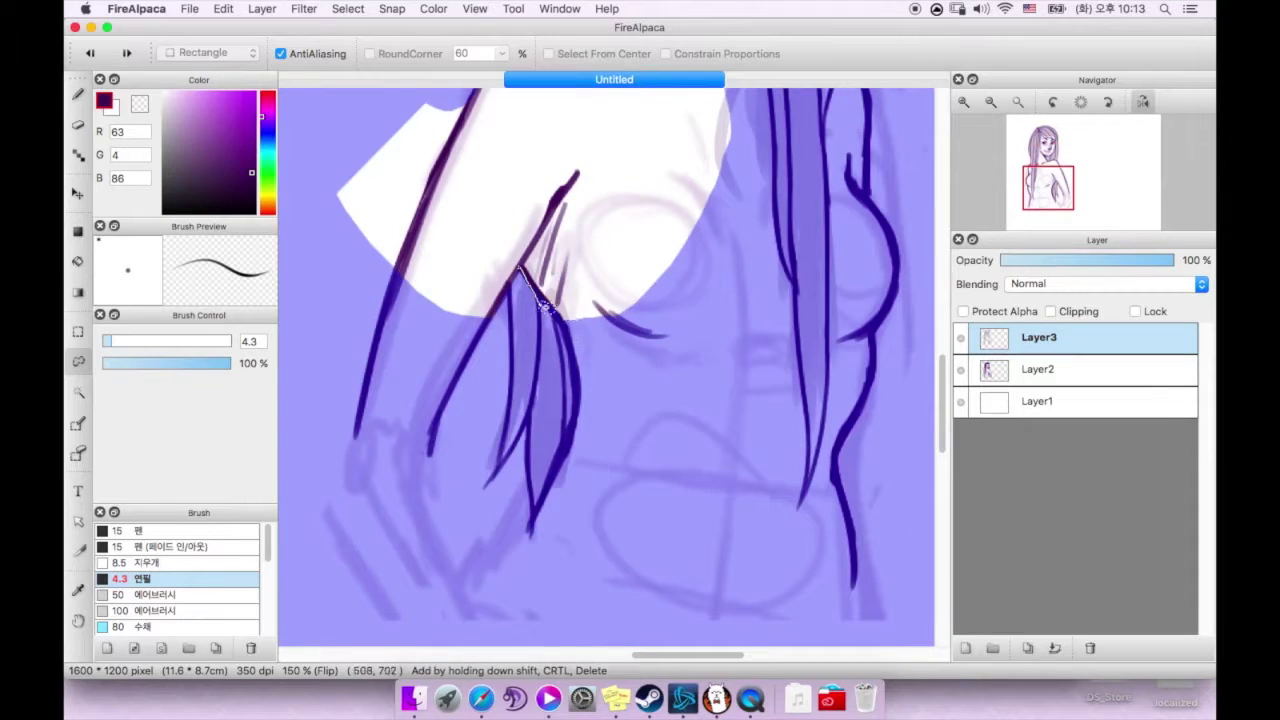
{"action": "mouse_move", "coordinate": [543, 306]}
{"action": "left_mouse_down"}
{"action": "mouse_move", "coordinate": [568, 433]}
{"action": "mouse_move", "coordinate": [360, 460]}
{"action": "left_mouse_up"}
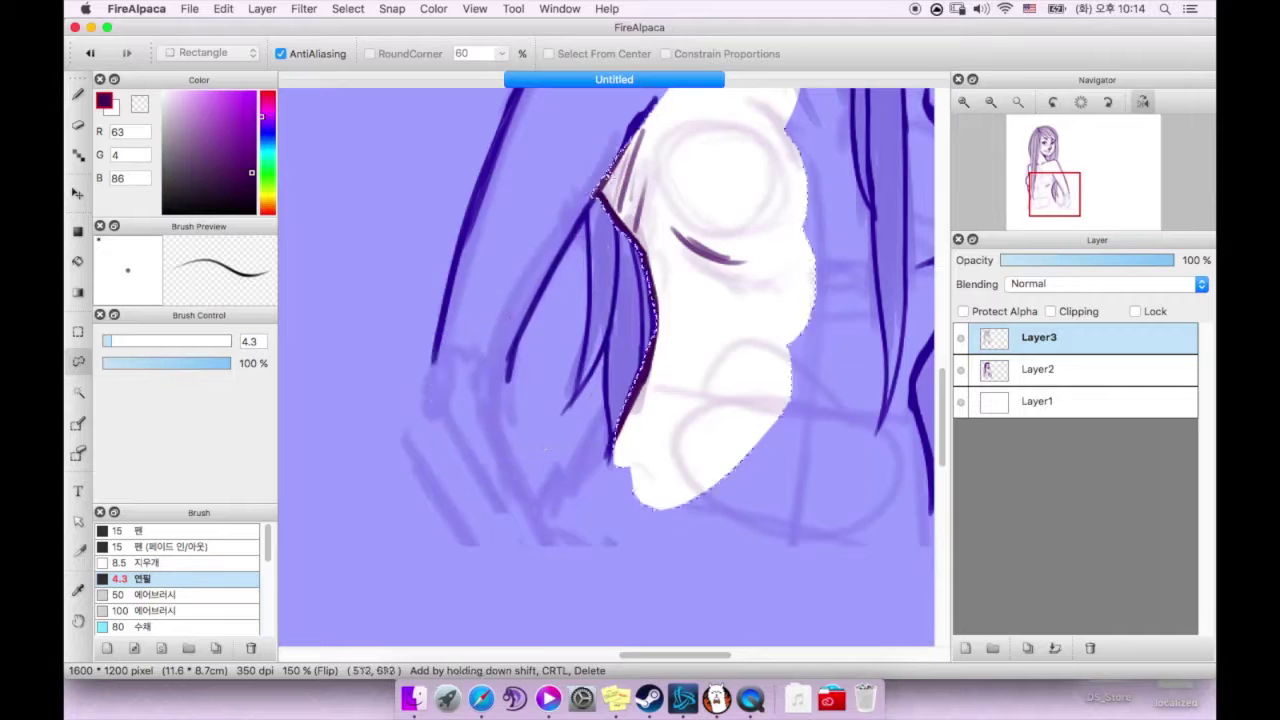
{"action": "key", "text": "super+t"}
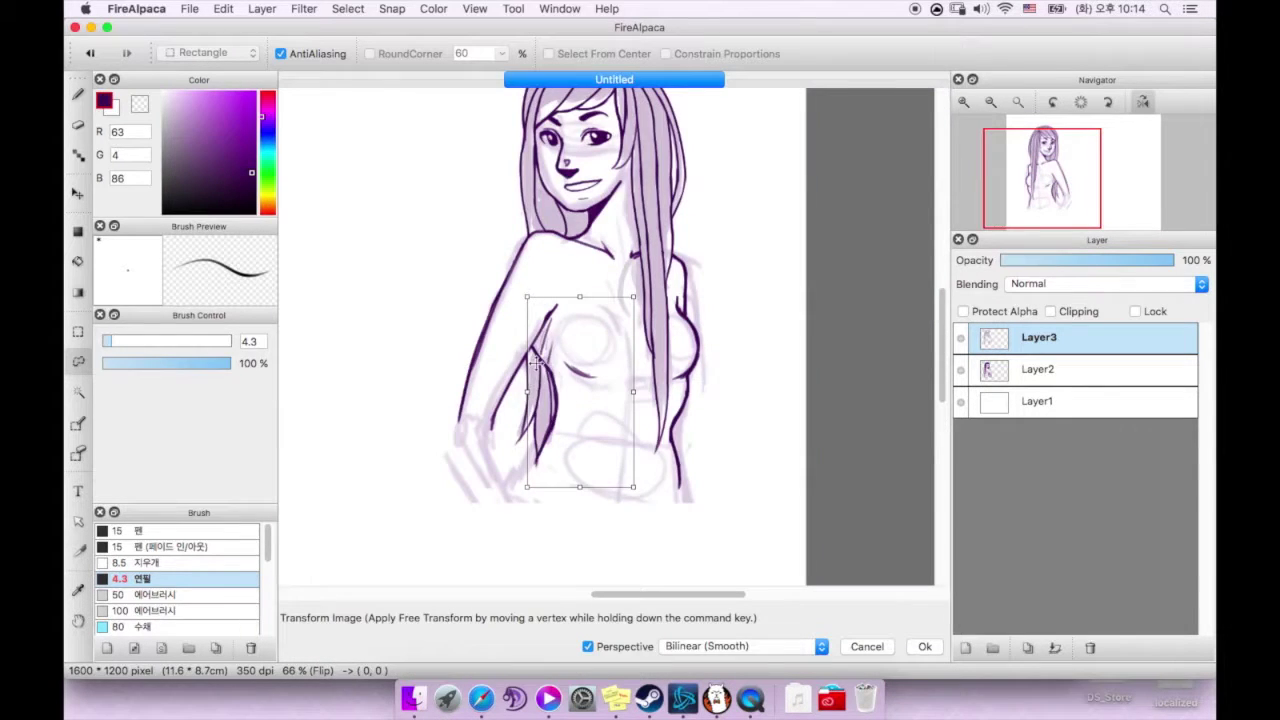
{"action": "key", "text": "Return"}
Step: Zoom in on the torso and ink a short stroke on the arm
{"action": "key", "text": "e"}
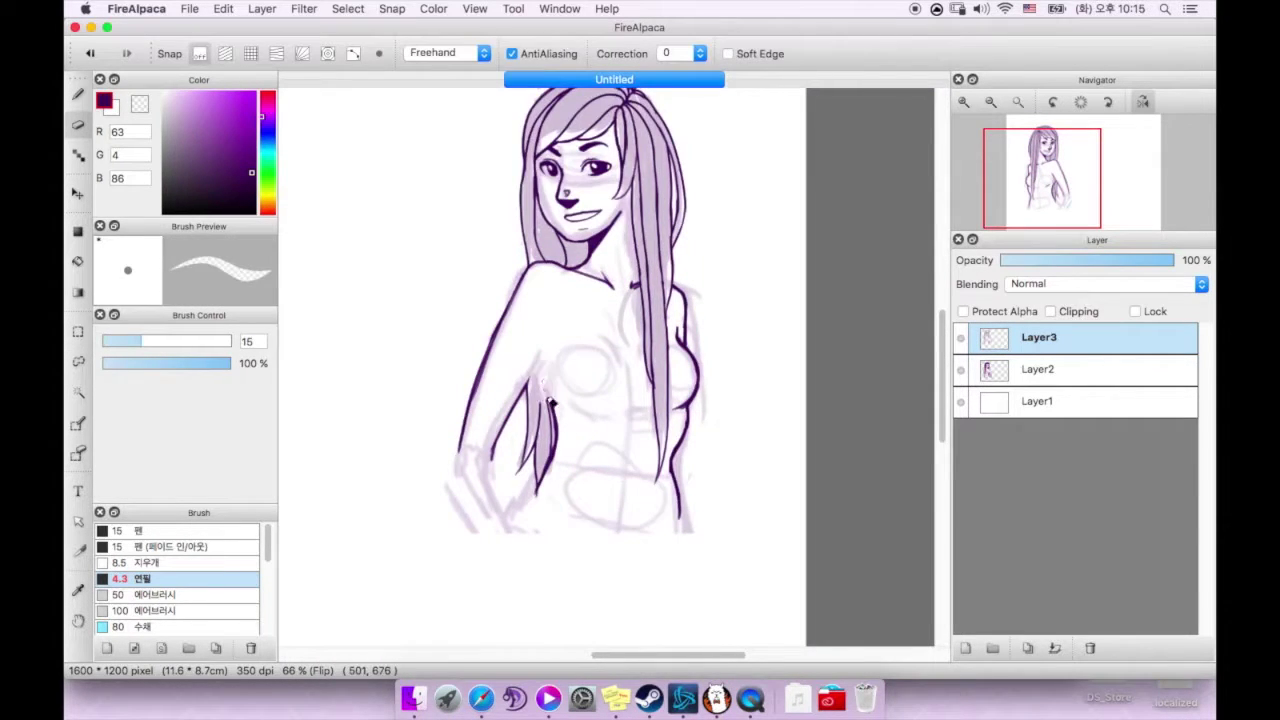
{"action": "key", "text": "super+plus"}
{"action": "key", "text": "b"}
{"action": "left_click_drag", "start_coordinate": [616, 293], "coordinate": [609, 372]}
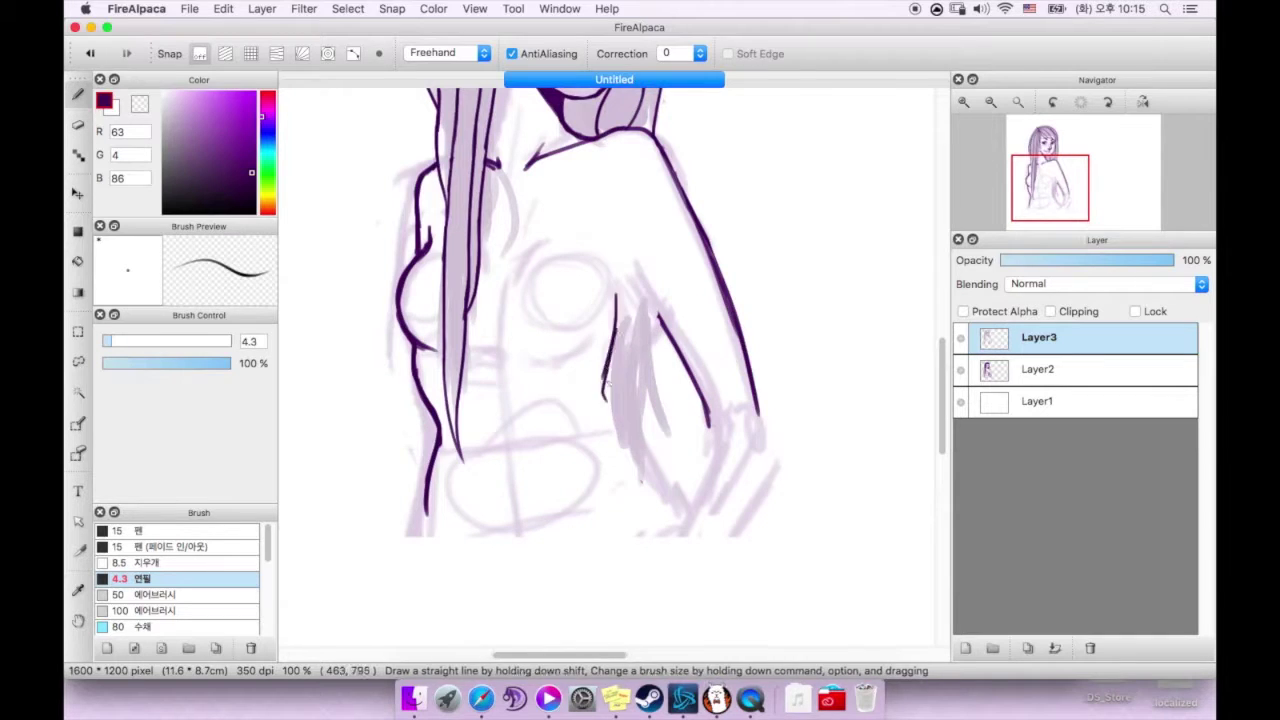
Step: Check the arm by mirroring and zooming, ending on the thin pen at 4.3
{"action": "key", "text": "h"}
{"action": "key", "text": "super+minus"}
{"action": "key", "text": "super+plus"}
{"action": "key", "text": "e"}
{"action": "key", "text": "b"}
{"action": "key", "text": "e"}
{"action": "key", "text": "b"}
{"action": "key", "text": "e"}
{"action": "key", "text": "super+plus"}
{"action": "key", "text": "b"}
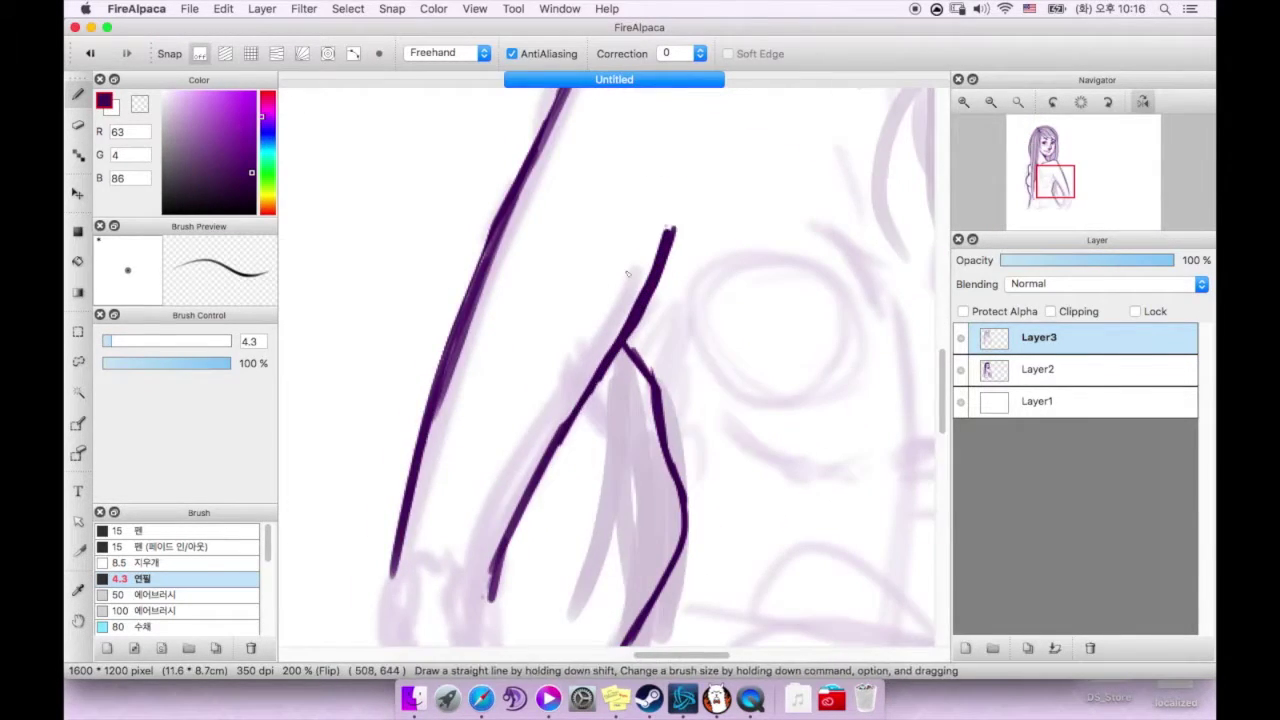
{"action": "key", "text": "e"}
{"action": "key", "text": "b"}
Step: Ink two hair strands beside the arm at 150% zoom
{"action": "key", "text": "h"}
{"action": "key", "text": "super+minus"}
{"action": "key", "text": "super+minus"}
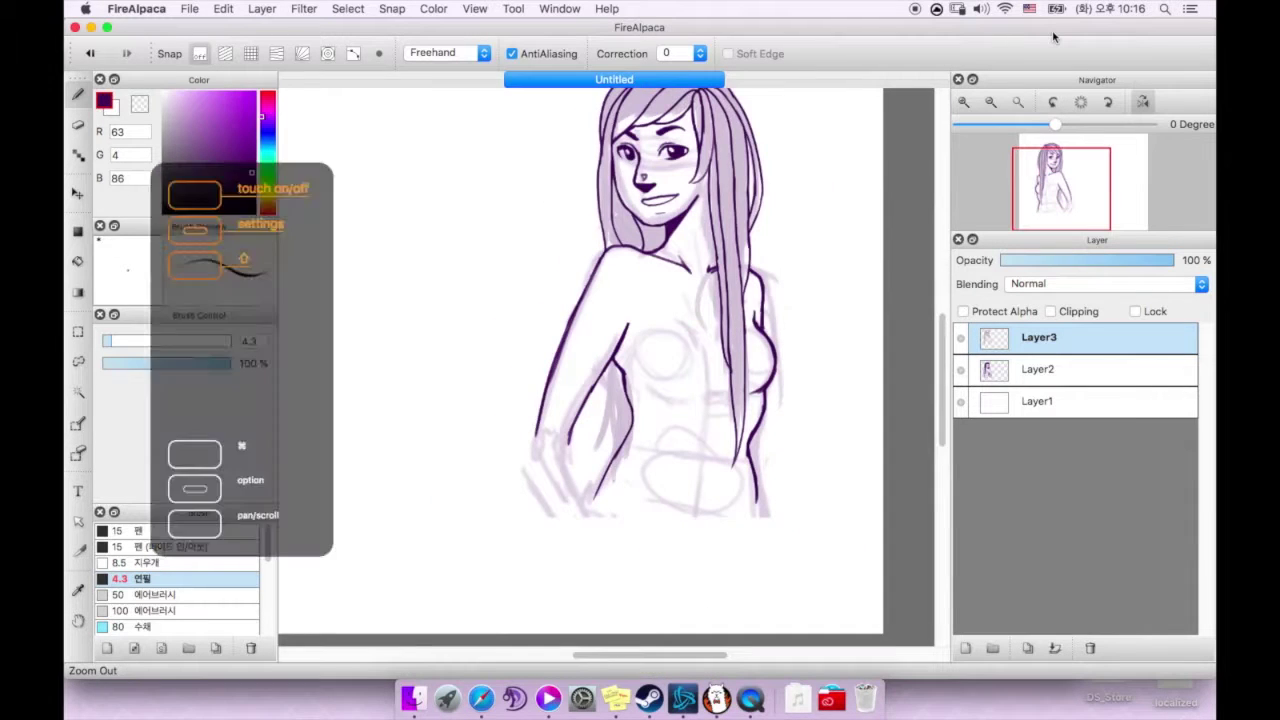
{"action": "key", "text": "h"}
{"action": "key", "text": "super+plus"}
{"action": "key", "text": "super+plus"}
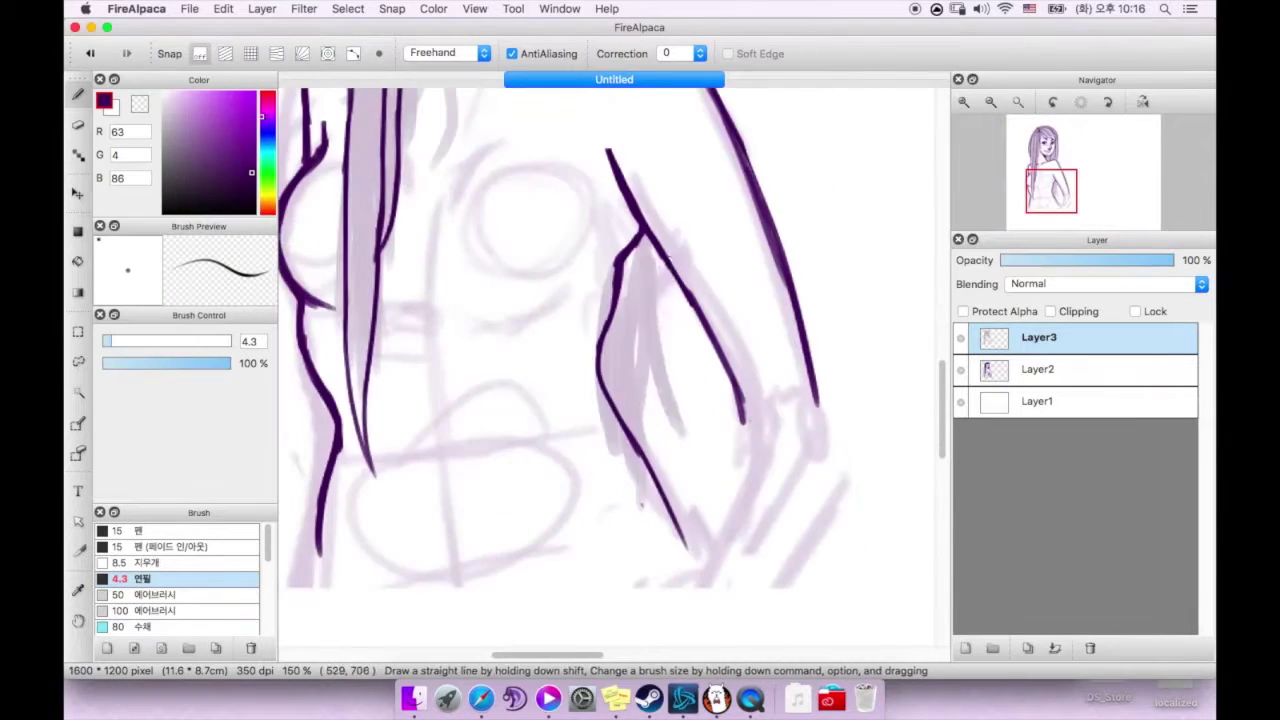
{"action": "left_click_drag", "start_coordinate": [668, 258], "coordinate": [704, 500]}
{"action": "left_click_drag", "start_coordinate": [640, 238], "coordinate": [645, 408]}
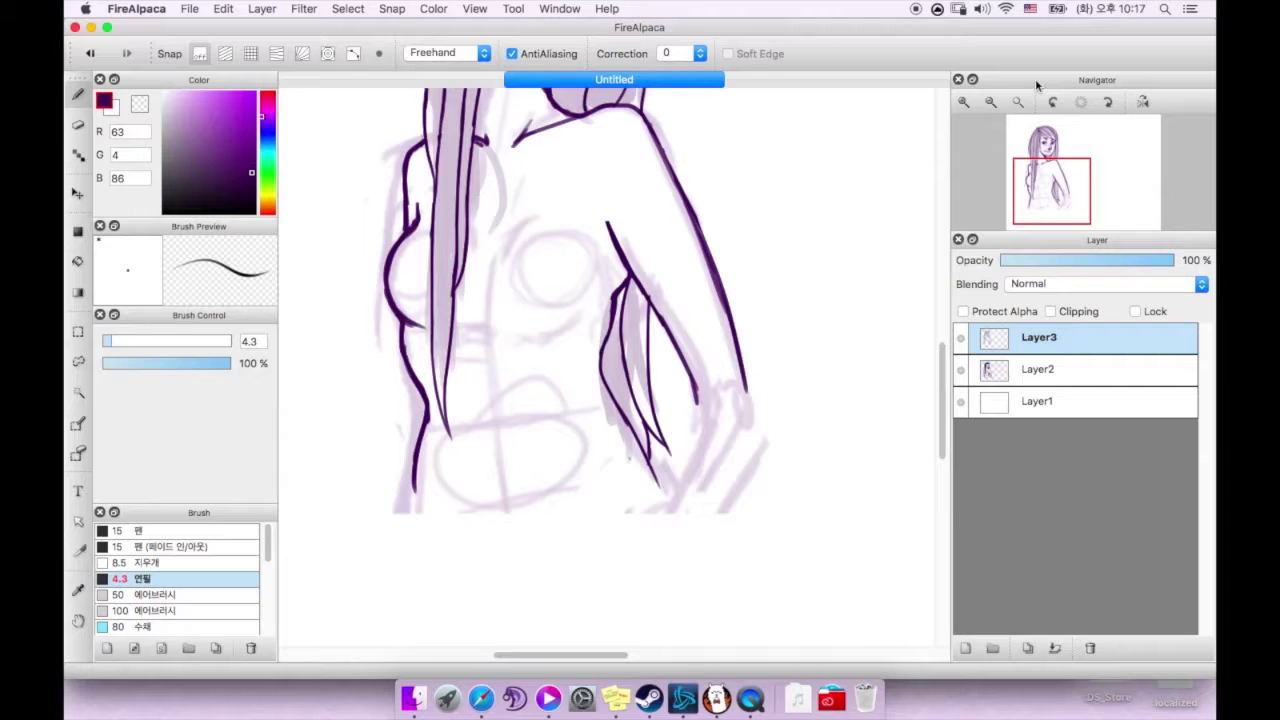
{"action": "key", "text": "super+minus"}
{"action": "key", "text": "super+plus"}
{"action": "key", "text": "super+minus"}
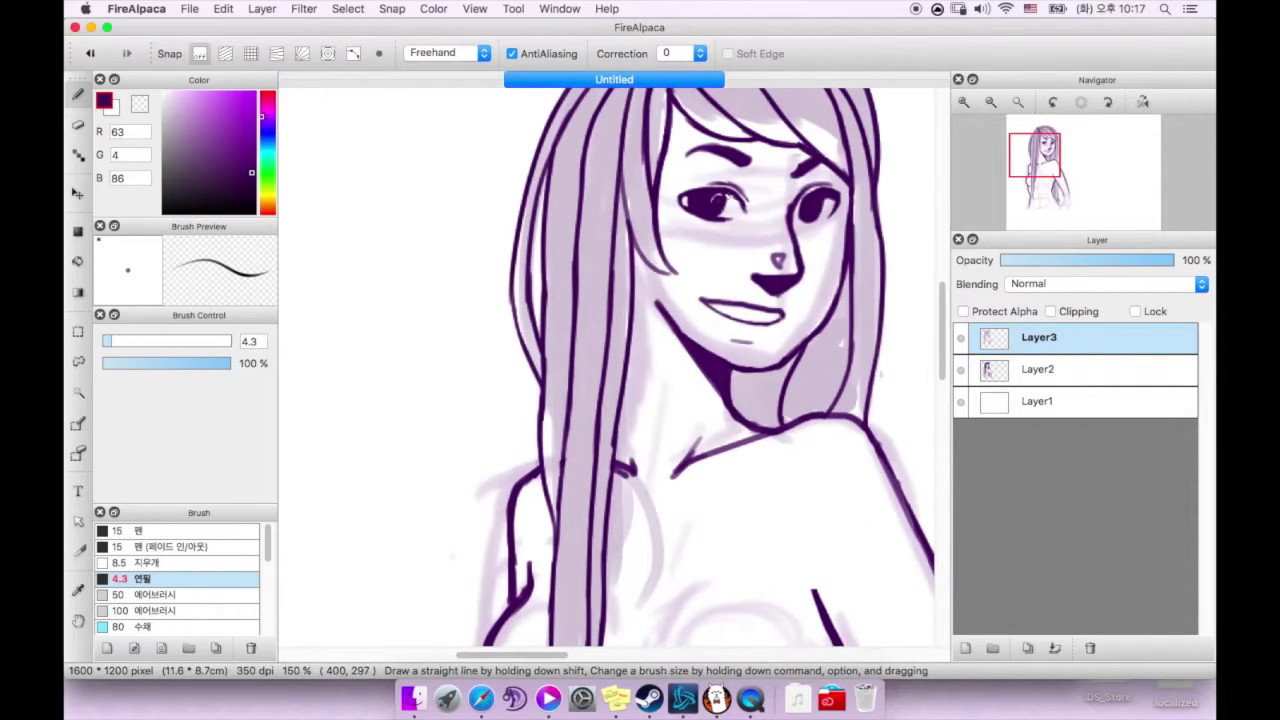
Step: Erase the eye pupil and re-ink the pupils of both eyes
{"action": "key", "text": "super+plus"}
{"action": "key", "text": "super+plus"}
{"action": "key", "text": "e"}
{"action": "left_click_drag", "start_coordinate": [650, 238], "coordinate": [692, 254]}
{"action": "key", "text": "h"}
{"action": "key", "text": "super+minus"}
{"action": "key", "text": "super+minus"}
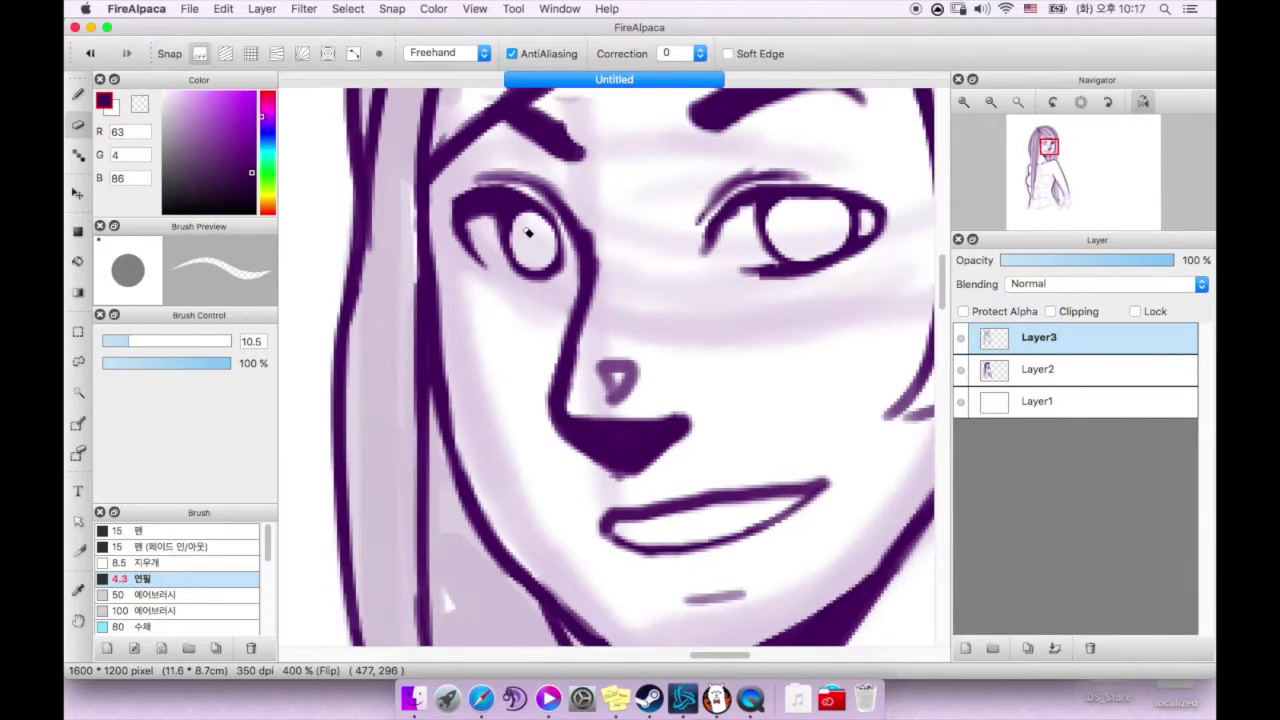
{"action": "key", "text": "b"}
{"action": "key", "text": "h"}
{"action": "key", "text": "super+minus"}
{"action": "key", "text": "super+minus"}
{"action": "key", "text": "super+minus"}
{"action": "key", "text": "super+plus"}
{"action": "key", "text": "super+plus"}
{"action": "key", "text": "super+plus"}
{"action": "key", "text": "super+plus"}
{"action": "key", "text": "super+plus"}
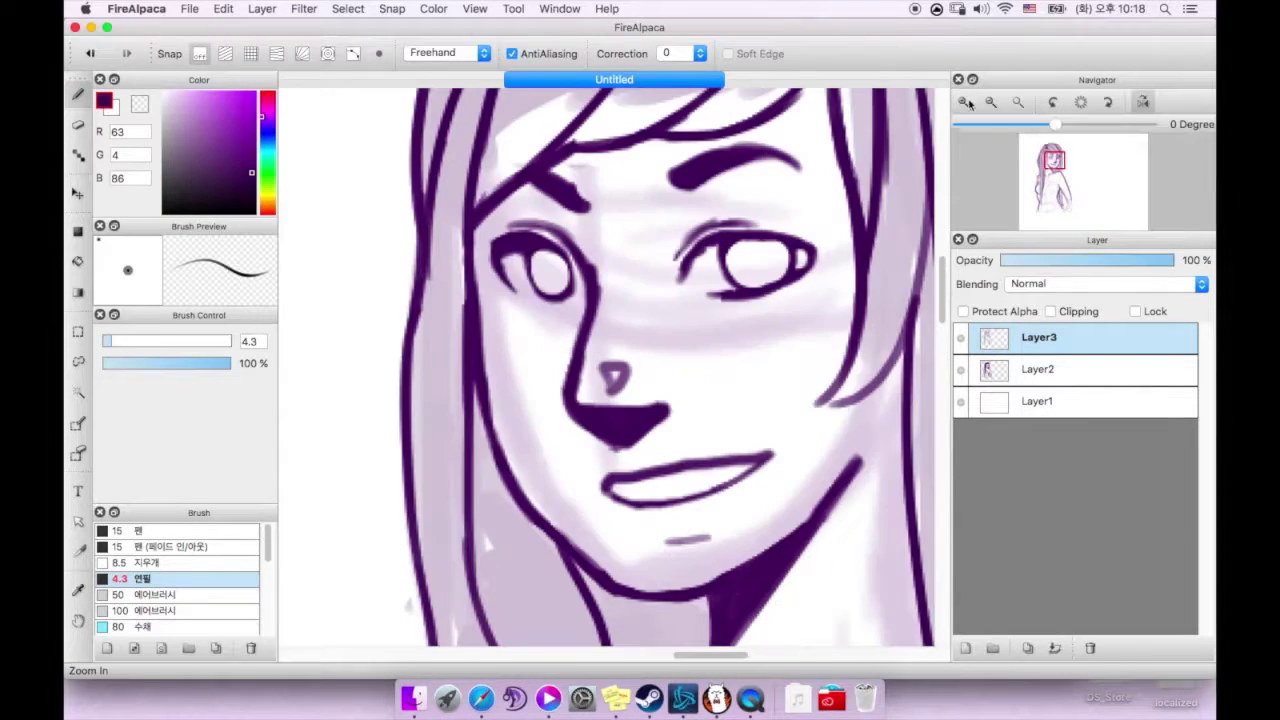
{"action": "key", "text": "b"}
{"action": "left_click_drag", "start_coordinate": [535, 255], "coordinate": [565, 285]}
{"action": "left_click_drag", "start_coordinate": [730, 250], "coordinate": [785, 270]}
Step: Add Layer4 and paint both irises in light lavender (201,189,255)
{"action": "left_click", "coordinate": [965, 648]}
{"action": "left_click", "coordinate": [247, 180]}
{"action": "left_click", "coordinate": [267, 127]}
{"action": "left_click", "coordinate": [185, 93]}
{"action": "left_click_drag", "start_coordinate": [612, 375], "coordinate": [505, 460]}
{"action": "left_click_drag", "start_coordinate": [615, 333], "coordinate": [626, 372]}
{"action": "left_click_drag", "start_coordinate": [428, 345], "coordinate": [455, 378]}
Step: Move the iris layer below the line art, erase the dark pupil fill, and thin the brush
{"action": "left_click_drag", "start_coordinate": [1038, 337], "coordinate": [1038, 370]}
{"action": "left_click", "coordinate": [1038, 337]}
{"action": "key", "text": "e"}
{"action": "left_click", "coordinate": [1054, 103]}
{"action": "left_click_drag", "start_coordinate": [600, 290], "coordinate": [620, 370]}
{"action": "key", "text": "b"}
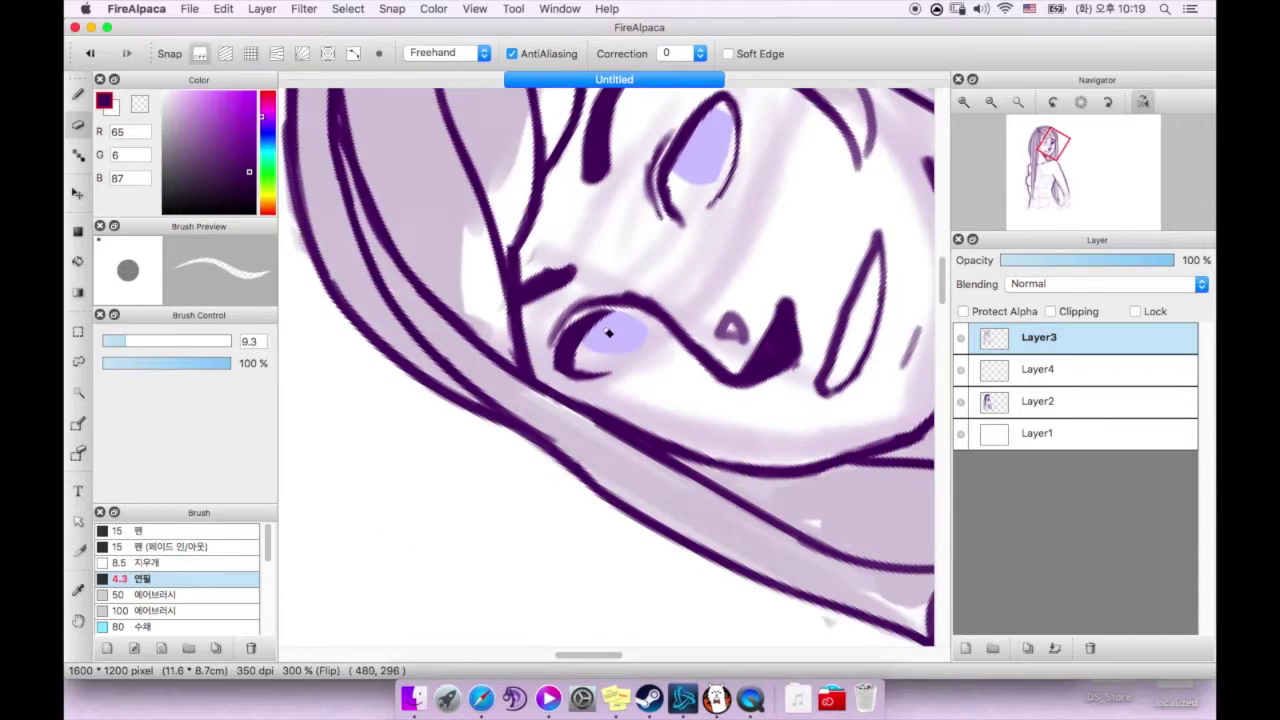
{"action": "left_click", "coordinate": [131, 340]}
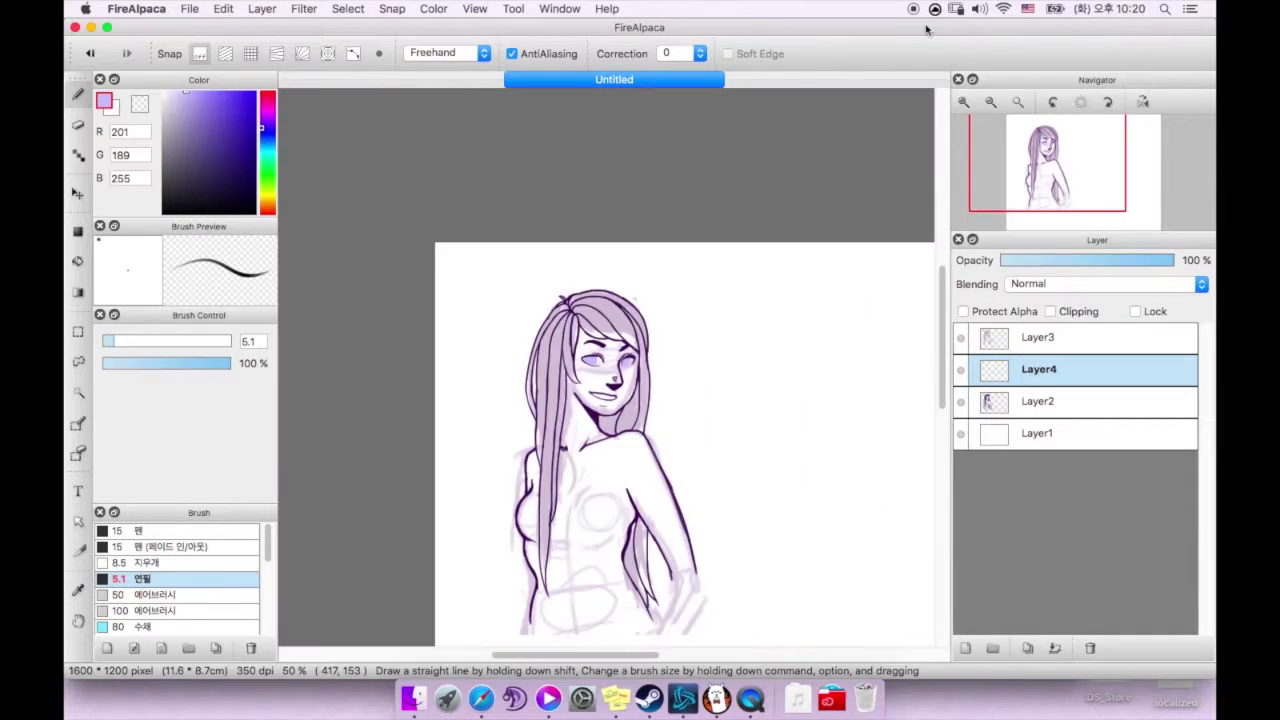
{"action": "left_click_drag", "start_coordinate": [812, 250], "coordinate": [808, 255]}
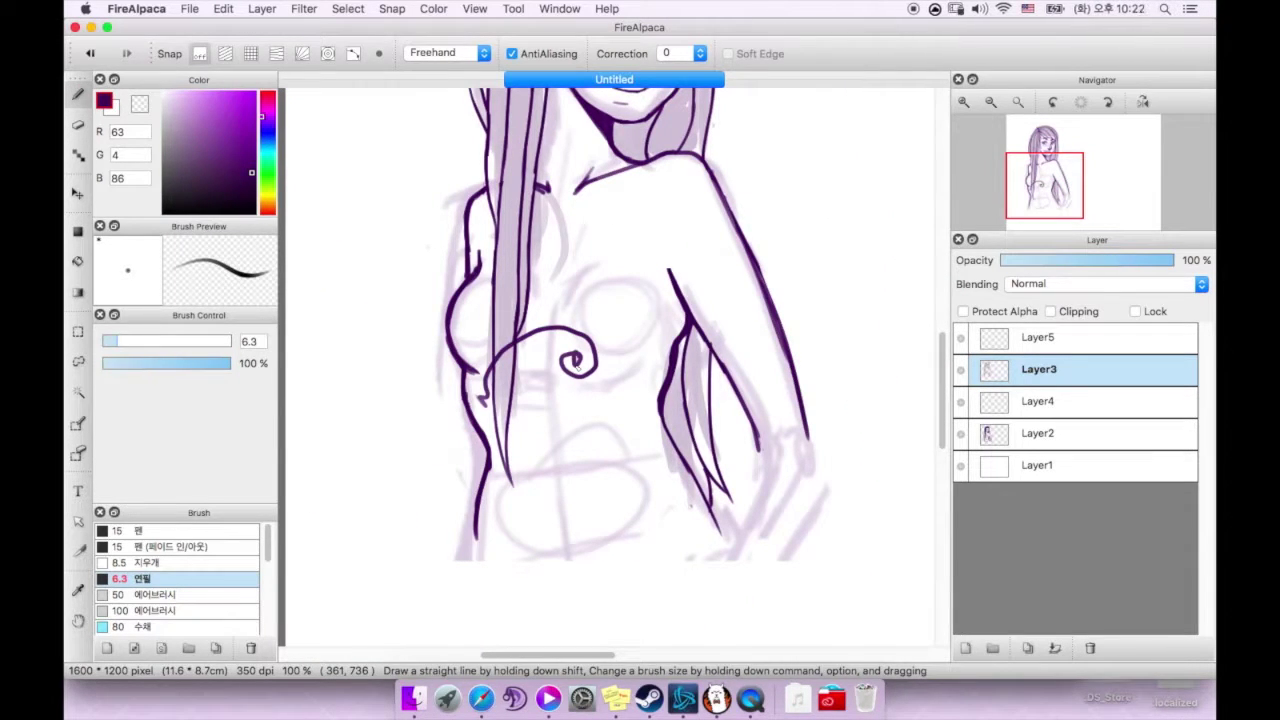
Step: Undo the stray curl stroke on the chest and mirror the canvas view
{"action": "key", "text": "ctrl+z"}
{"action": "key", "text": "e"}
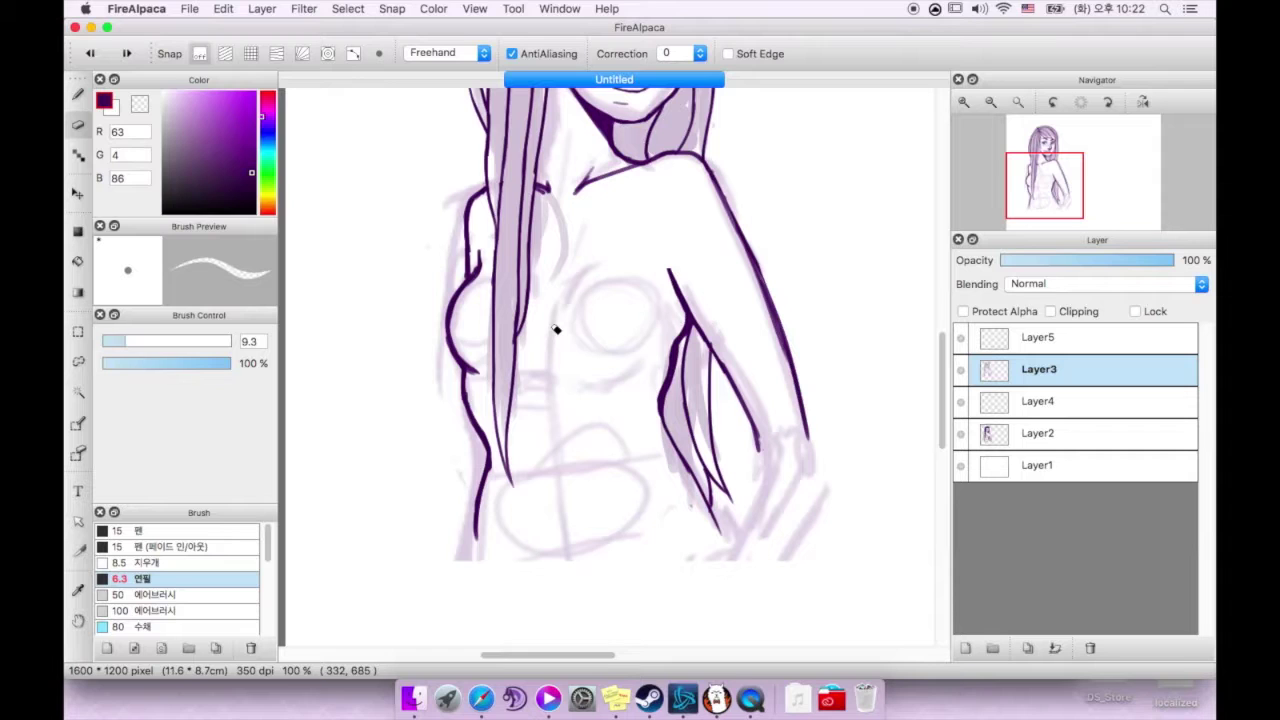
{"action": "key", "text": "b"}
{"action": "scroll", "coordinate": [598, 402], "scroll_direction": "up", "scroll_amount": 2}
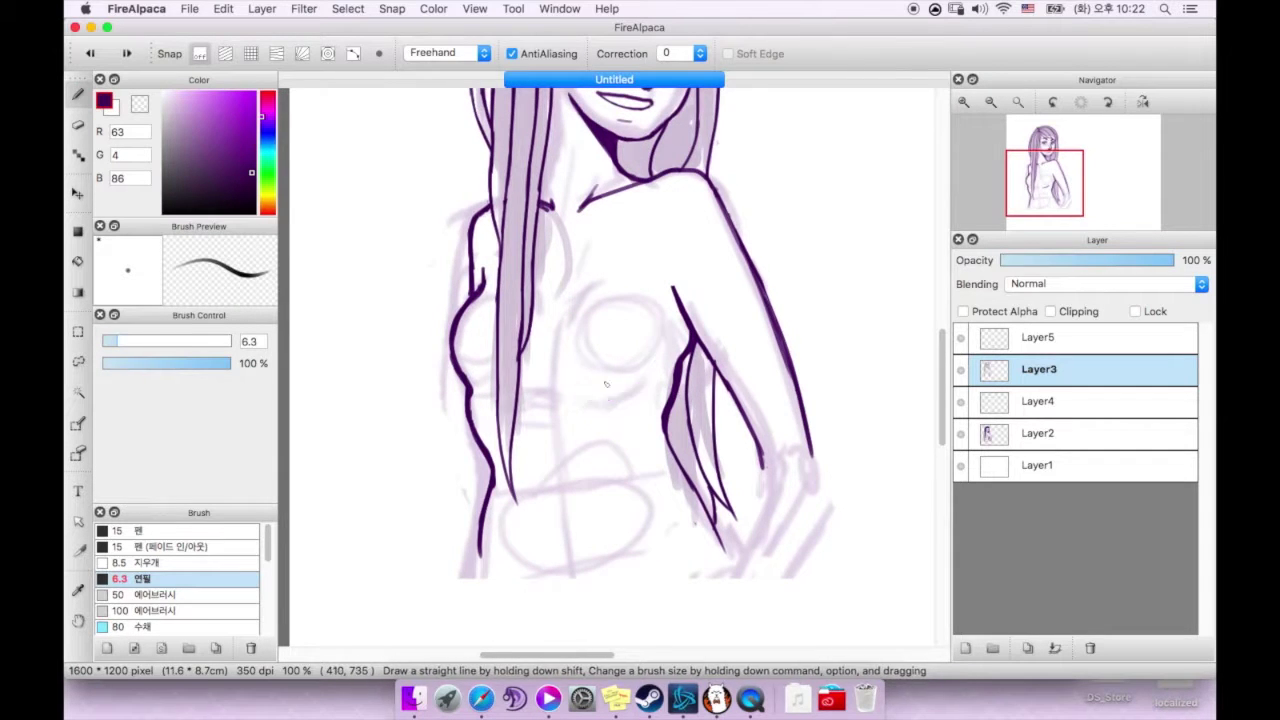
{"action": "key", "text": "h"}
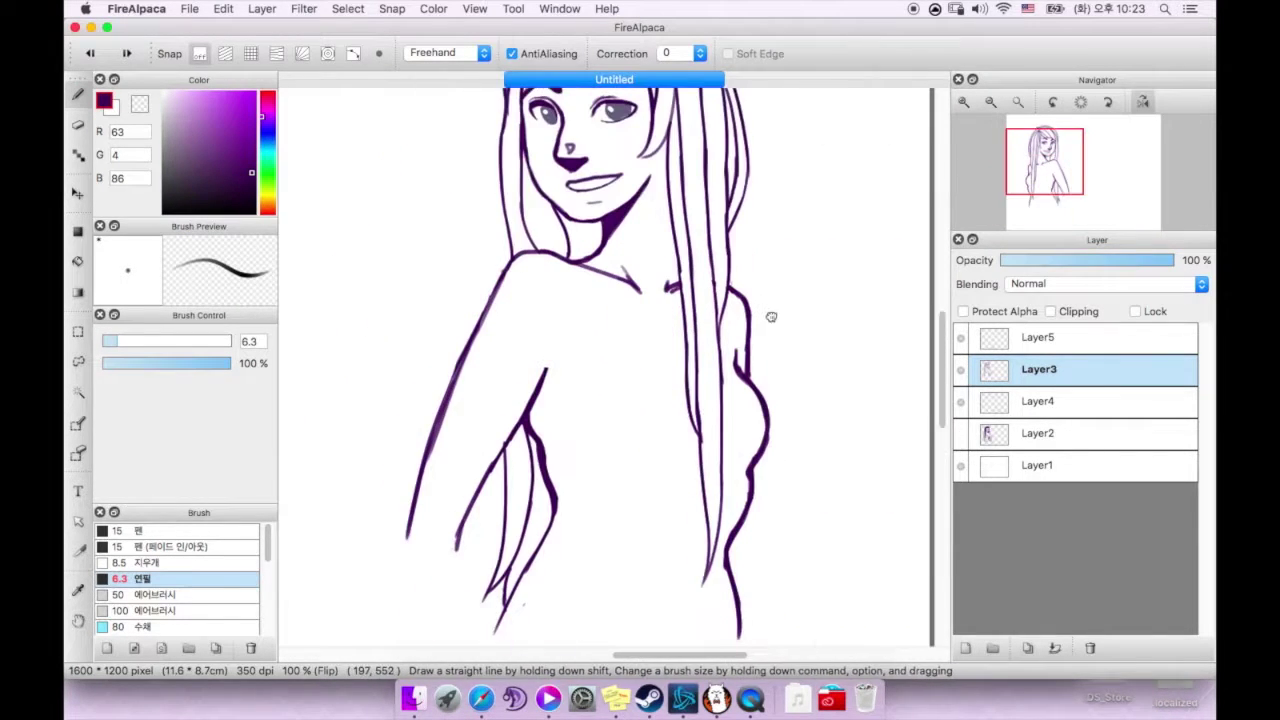
{"action": "scroll", "coordinate": [600, 400], "scroll_direction": "down", "scroll_amount": 1}
Step: Draw trial under-chest and chest curves with the sketch layer hidden, then erase the lower curve
{"action": "left_click_drag", "start_coordinate": [573, 421], "coordinate": [642, 443]}
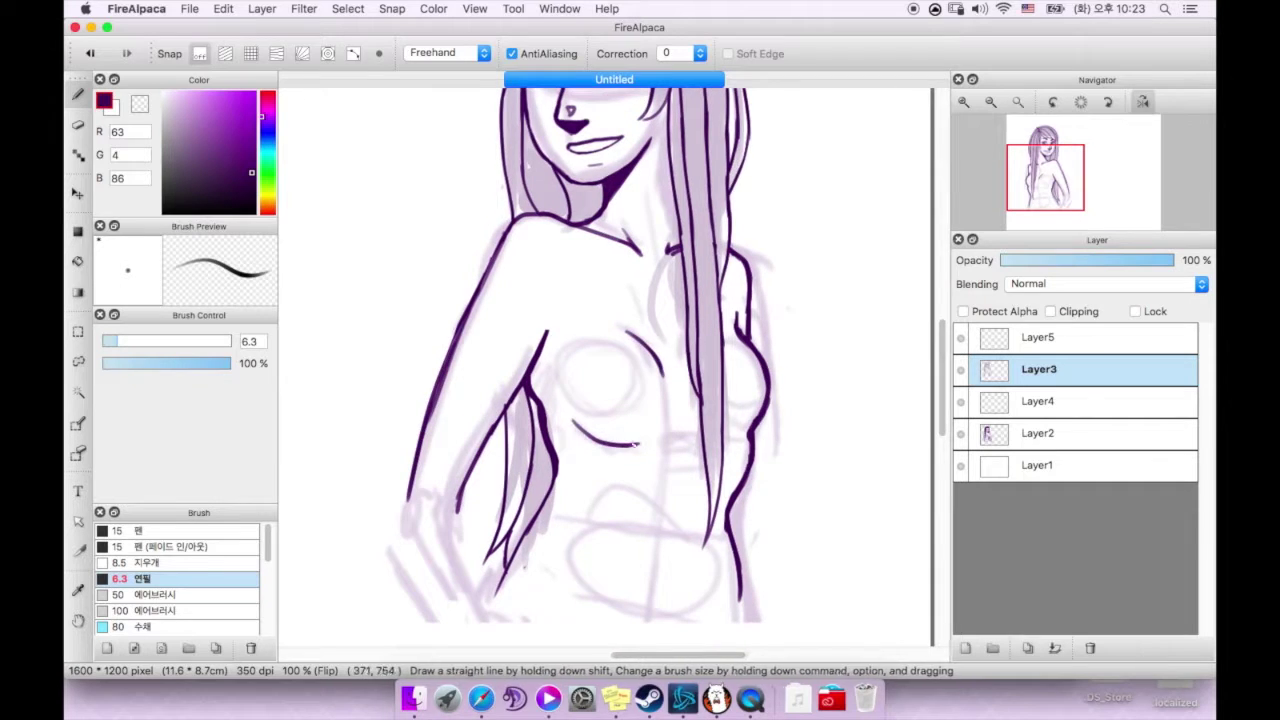
{"action": "left_click", "coordinate": [961, 433]}
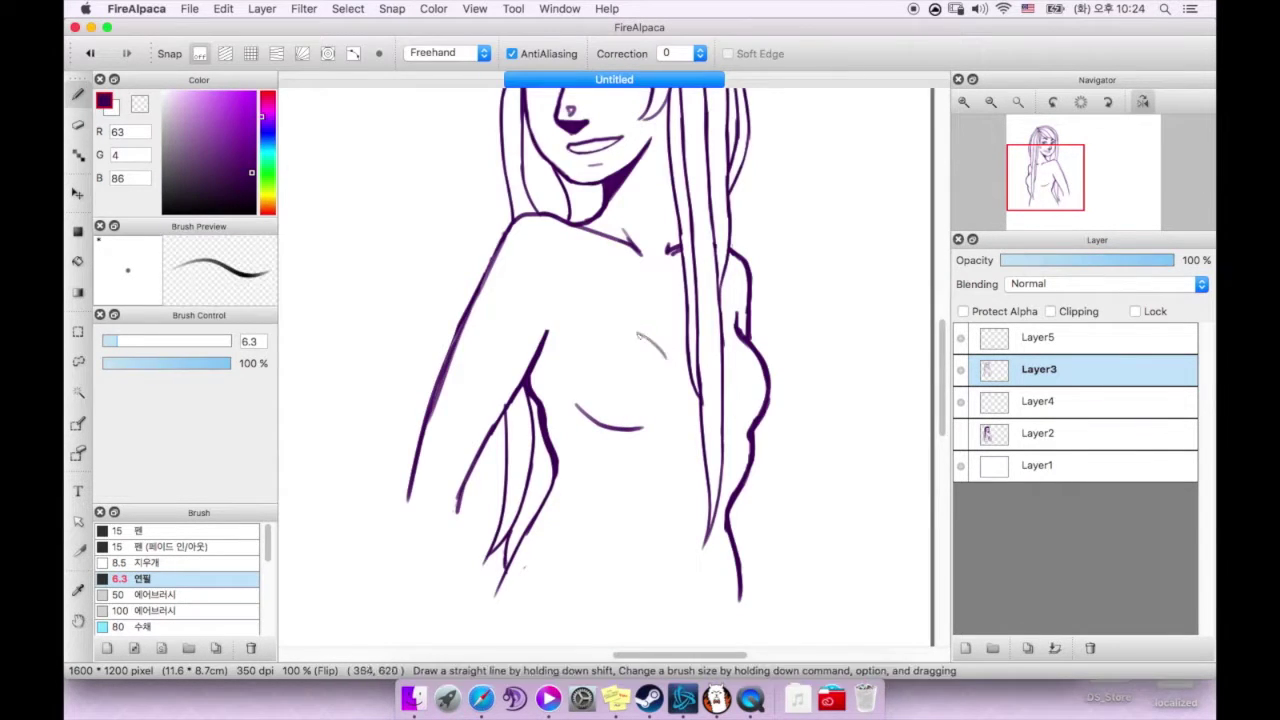
{"action": "left_click_drag", "start_coordinate": [624, 330], "coordinate": [656, 372]}
{"action": "key", "text": "e"}
{"action": "mouse_move", "coordinate": [600, 416]}
{"action": "left_mouse_down"}
{"action": "mouse_move", "coordinate": [592, 432]}
{"action": "mouse_move", "coordinate": [648, 352]}
{"action": "left_mouse_up"}
Step: Undo the small chest stroke, restore the unmirrored view, and add a new layer
{"action": "key", "text": "b"}
{"action": "key", "text": "e"}
{"action": "key", "text": "b"}
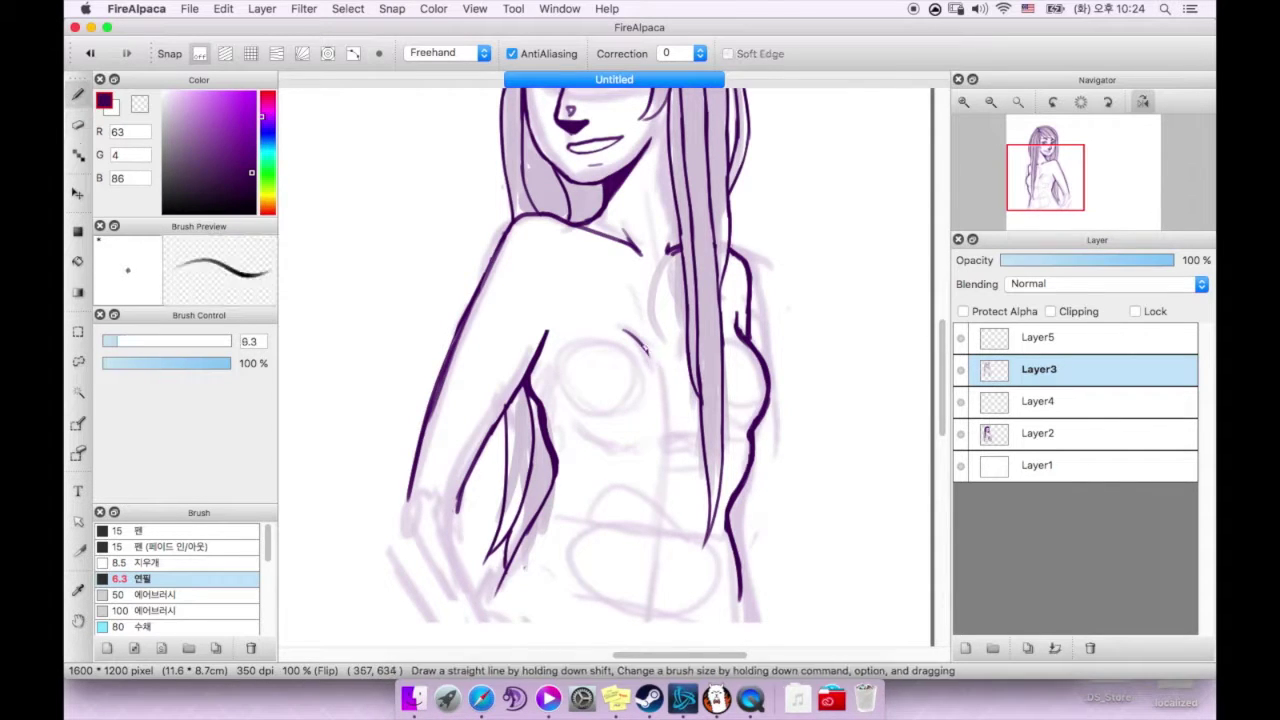
{"action": "key", "text": "h"}
{"action": "key", "text": "ctrl+z"}
{"action": "key", "text": "h"}
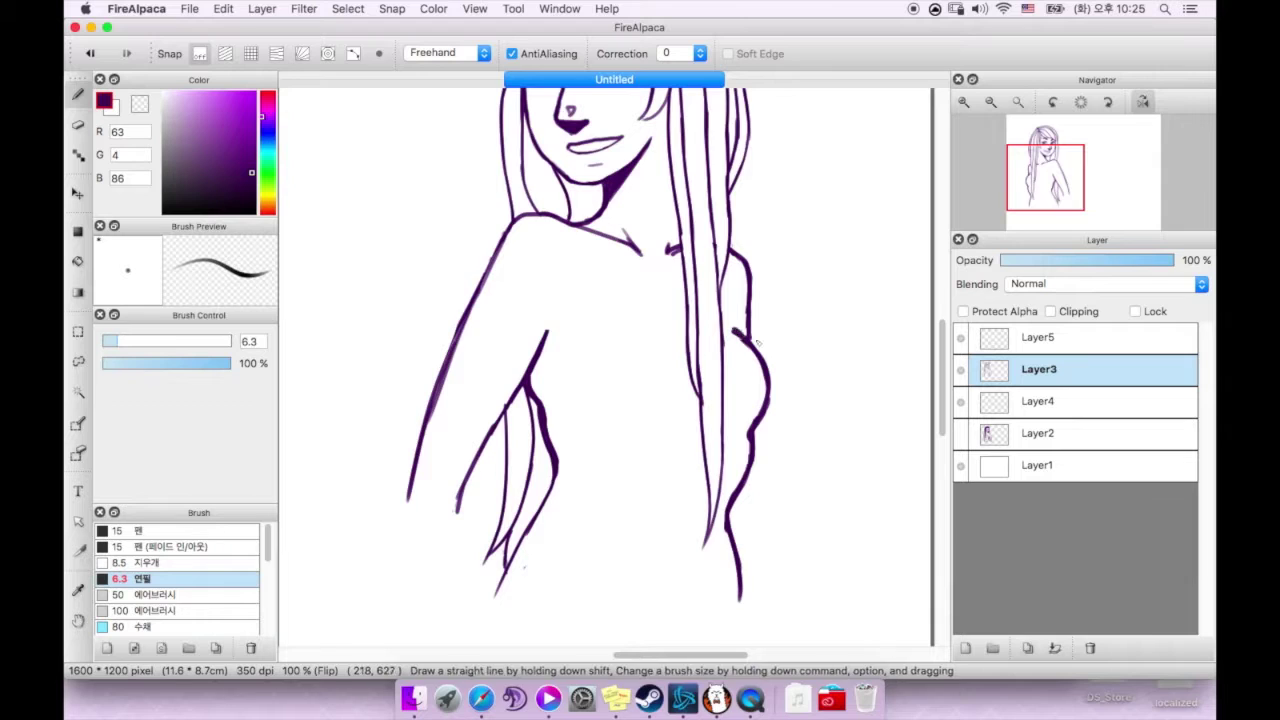
{"action": "key", "text": "h"}
{"action": "key", "text": "ctrl+shift+n"}
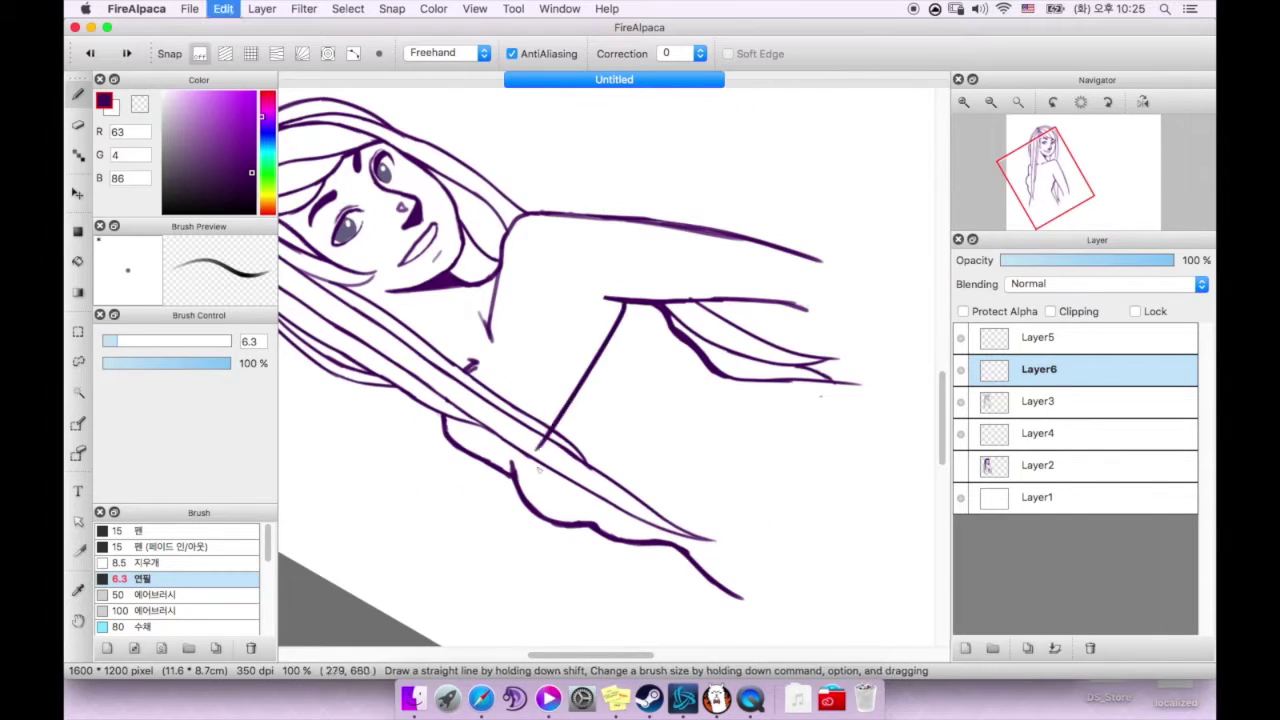
{"action": "key", "text": "ctrl+0"}
{"action": "key", "text": "ctrl+z"}
{"action": "scroll", "coordinate": [692, 200], "scroll_direction": "up", "scroll_amount": 2}
Step: Erase the old arm strokes on the Layer3 line art
{"action": "left_click", "coordinate": [1038, 401]}
{"action": "key", "text": "e"}
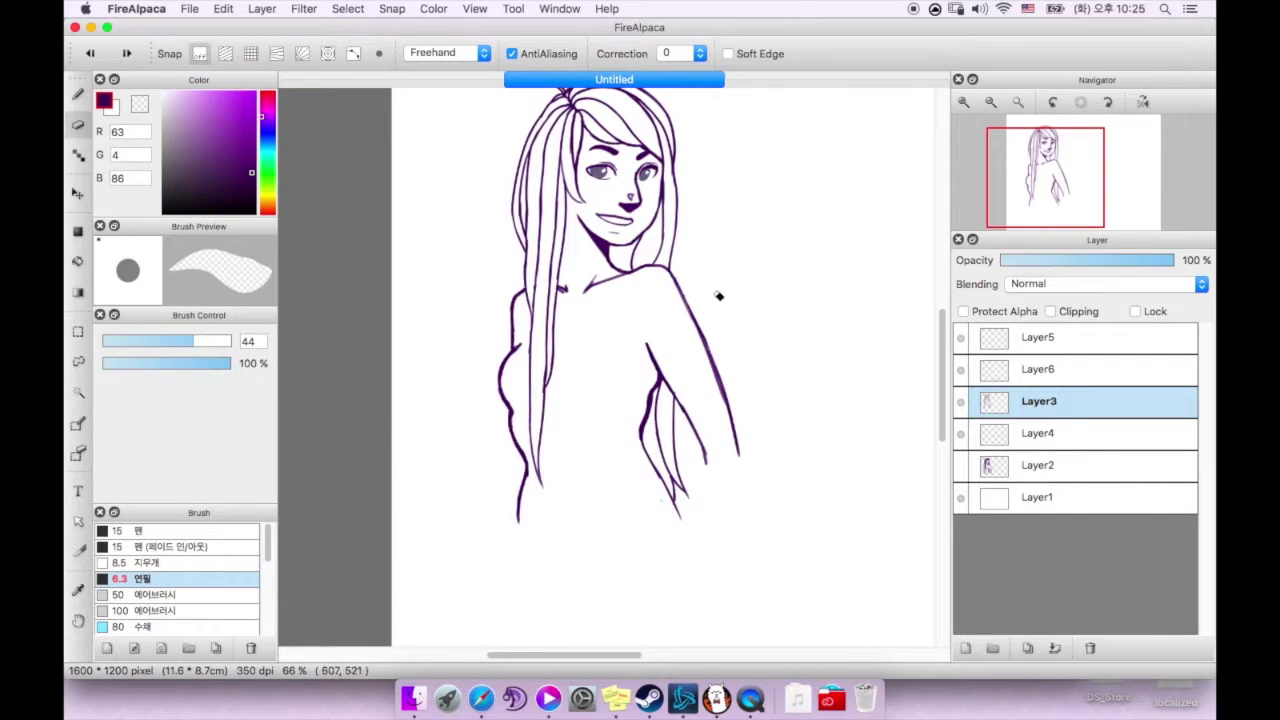
{"action": "left_click_drag", "start_coordinate": [718, 296], "coordinate": [690, 480]}
{"action": "key", "text": "b"}
{"action": "scroll", "coordinate": [600, 350], "scroll_direction": "up", "scroll_amount": 2}
Step: Ink the long lower torso contour and zoom in on the lower torso
{"action": "left_click_drag", "start_coordinate": [760, 170], "coordinate": [537, 420]}
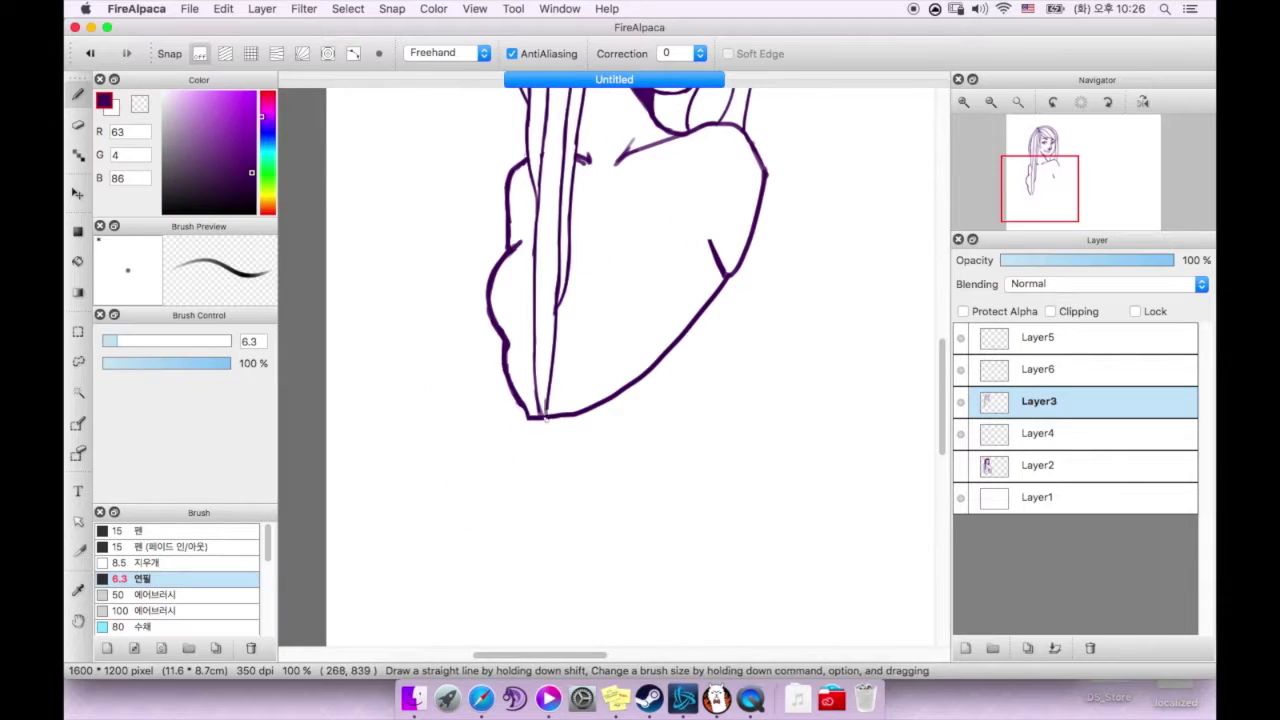
{"action": "scroll", "coordinate": [549, 401], "scroll_direction": "down", "scroll_amount": 2}
{"action": "scroll", "coordinate": [770, 378], "scroll_direction": "up", "scroll_amount": 2}
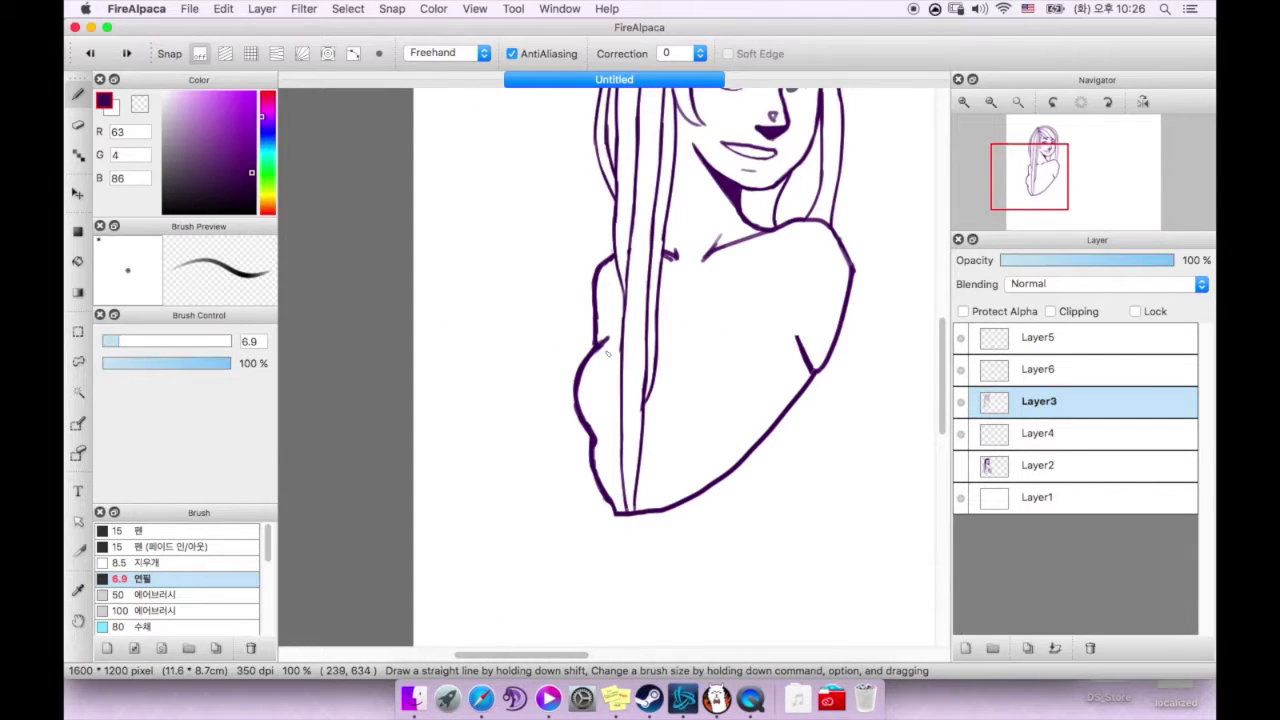
{"action": "scroll", "coordinate": [773, 391], "scroll_direction": "up", "scroll_amount": 2}
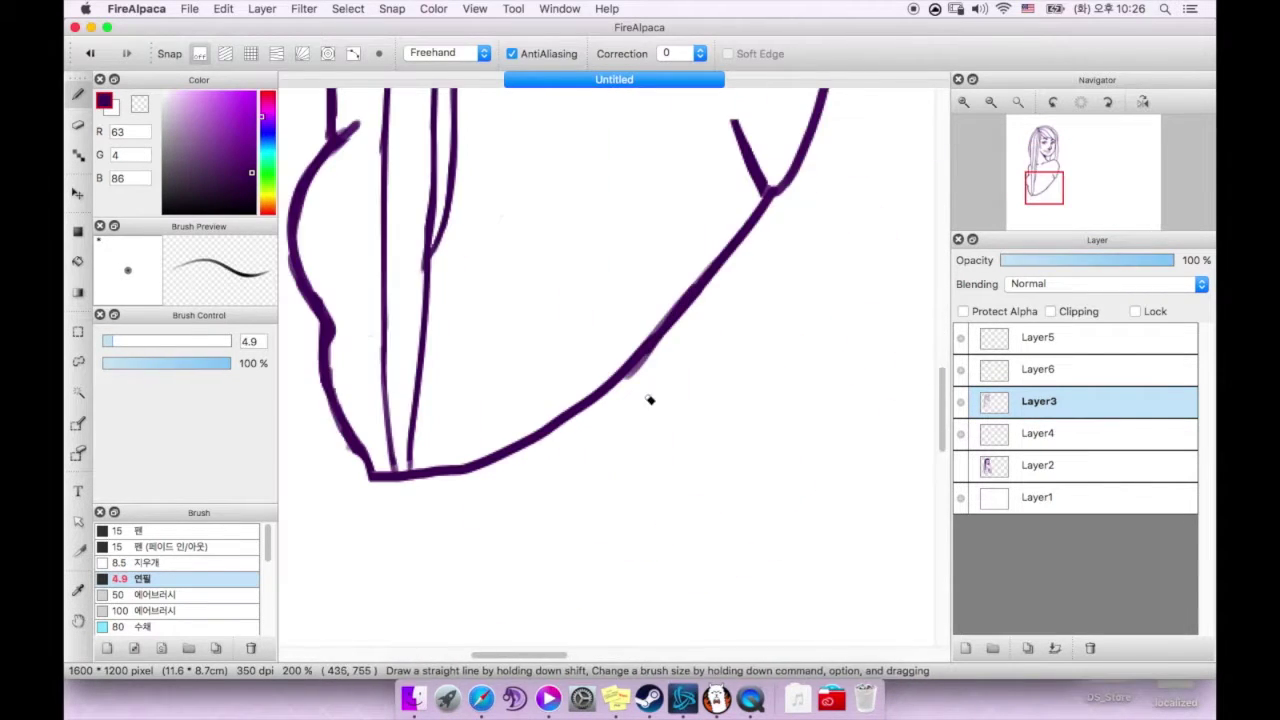
{"action": "scroll", "coordinate": [613, 385], "scroll_direction": "down", "scroll_amount": 2}
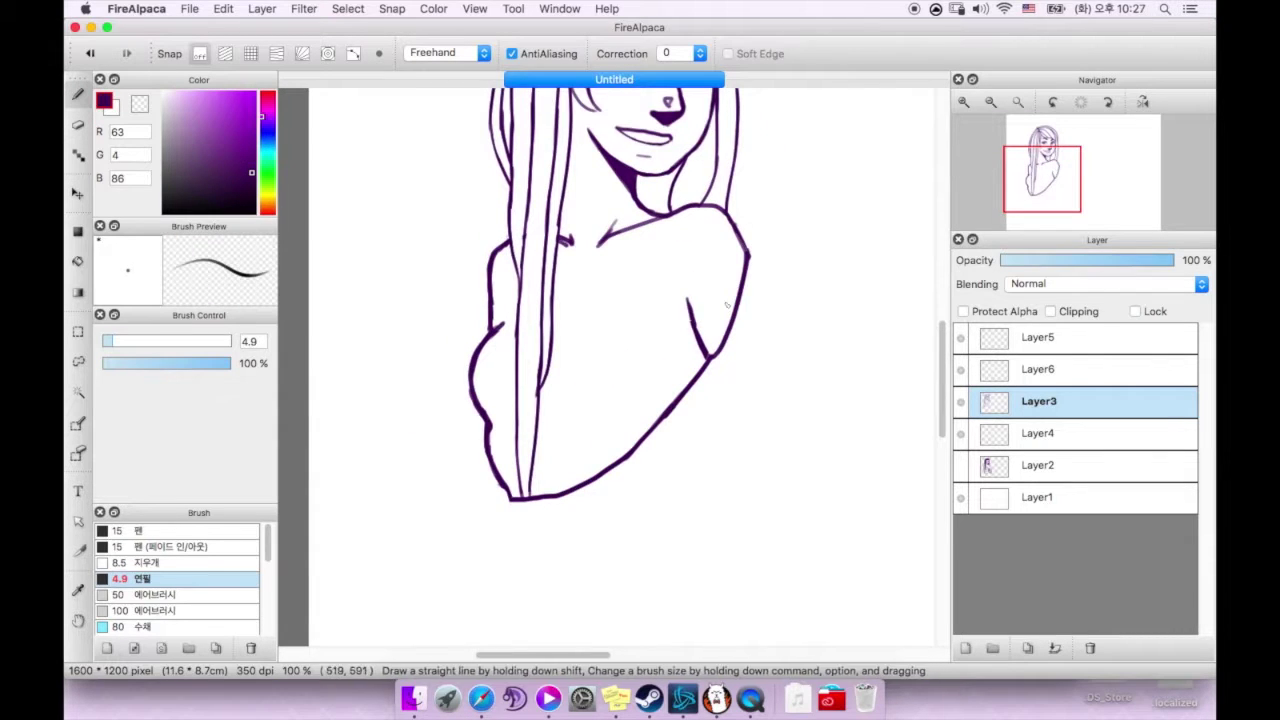
{"action": "left_click", "coordinate": [990, 101]}
{"action": "scroll", "coordinate": [619, 487], "scroll_direction": "down", "scroll_amount": 3}
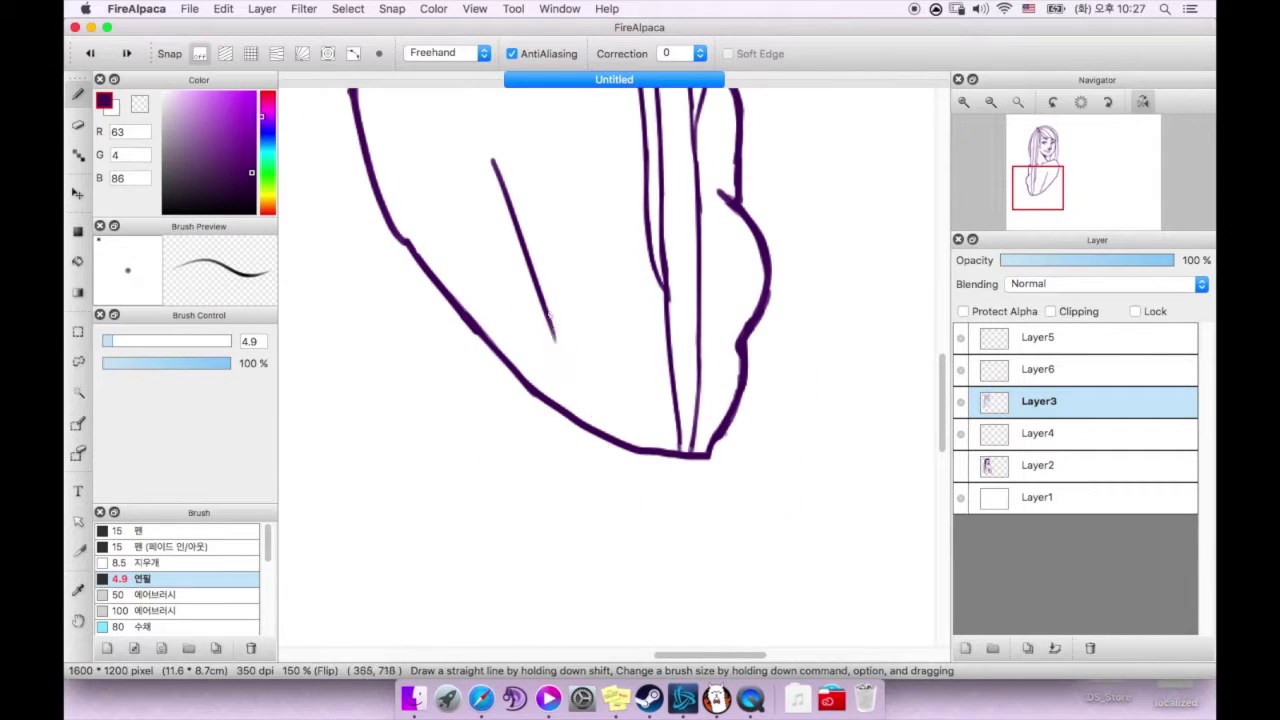
Step: Add a short line across the torso and a short stroke along the arm
{"action": "key", "text": "e"}
{"action": "scroll", "coordinate": [508, 349], "scroll_direction": "right", "scroll_amount": 3}
{"action": "scroll", "coordinate": [508, 349], "scroll_direction": "up", "scroll_amount": 1}
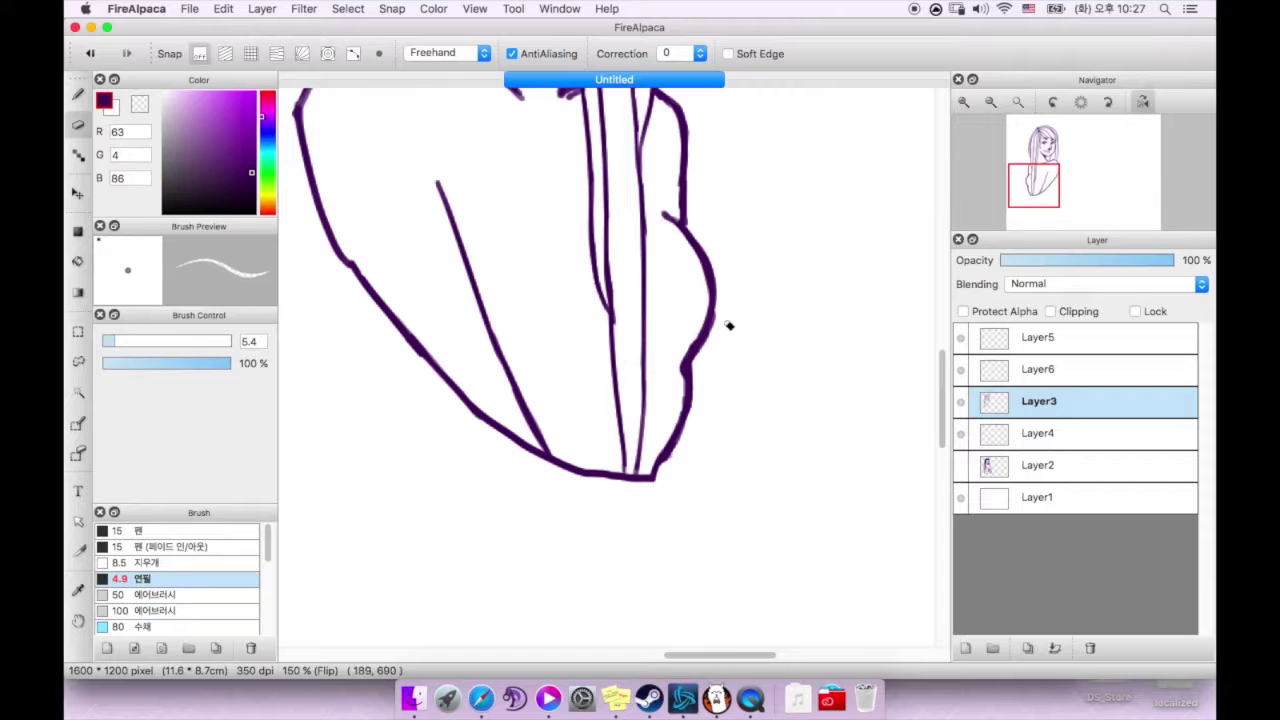
{"action": "scroll", "coordinate": [729, 326], "scroll_direction": "down", "scroll_amount": 3}
{"action": "key", "text": "b"}
{"action": "left_click_drag", "start_coordinate": [663, 453], "coordinate": [735, 433]}
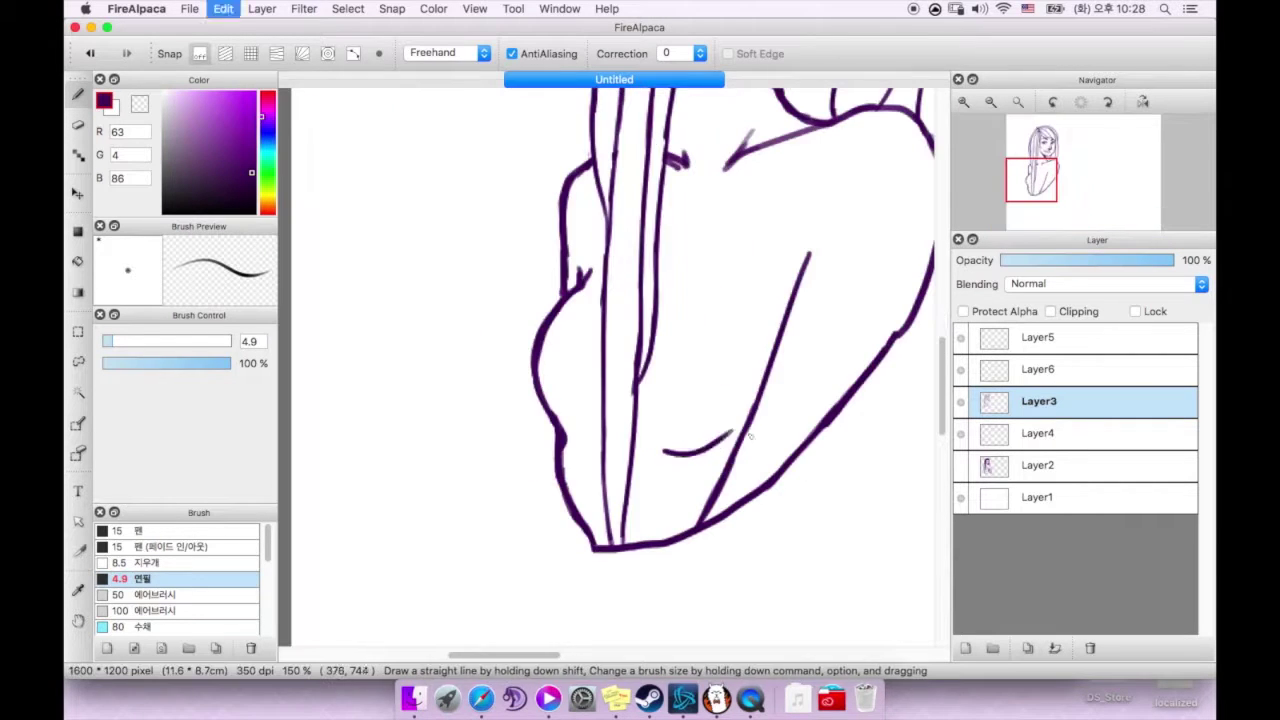
{"action": "left_click_drag", "start_coordinate": [682, 282], "coordinate": [661, 315]}
{"action": "key", "text": "e"}
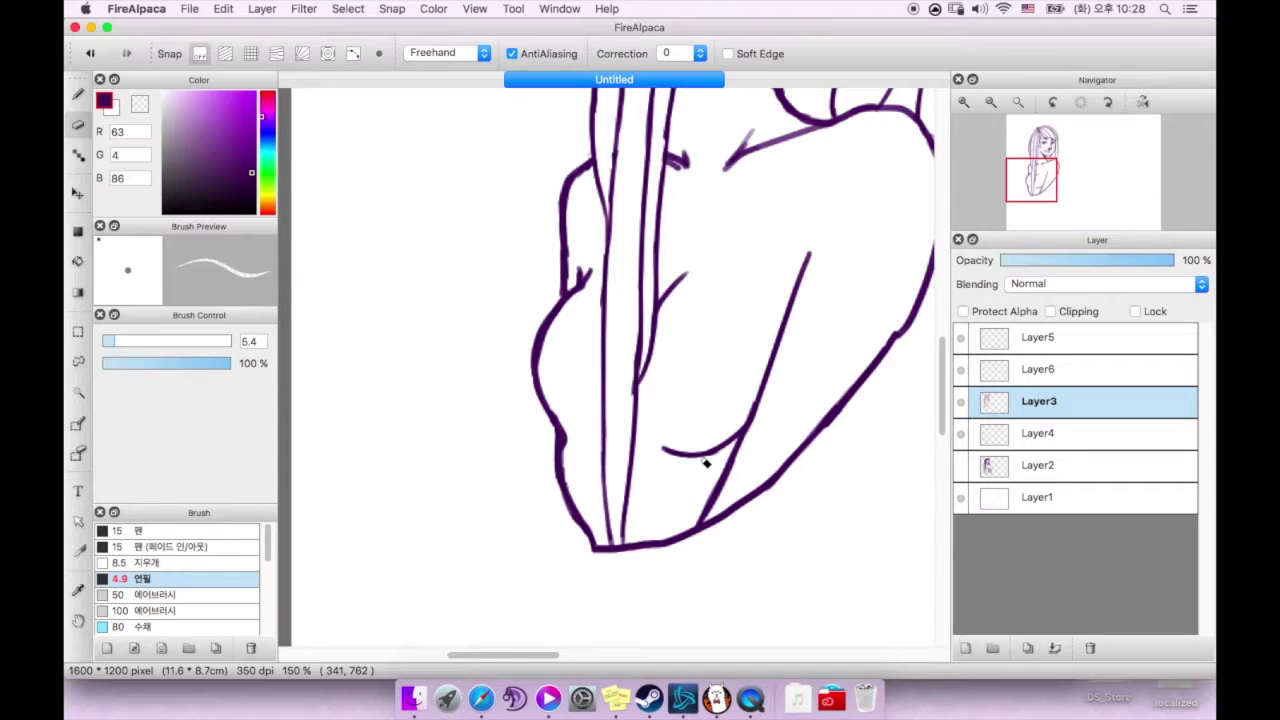
{"action": "left_click", "coordinate": [991, 104]}
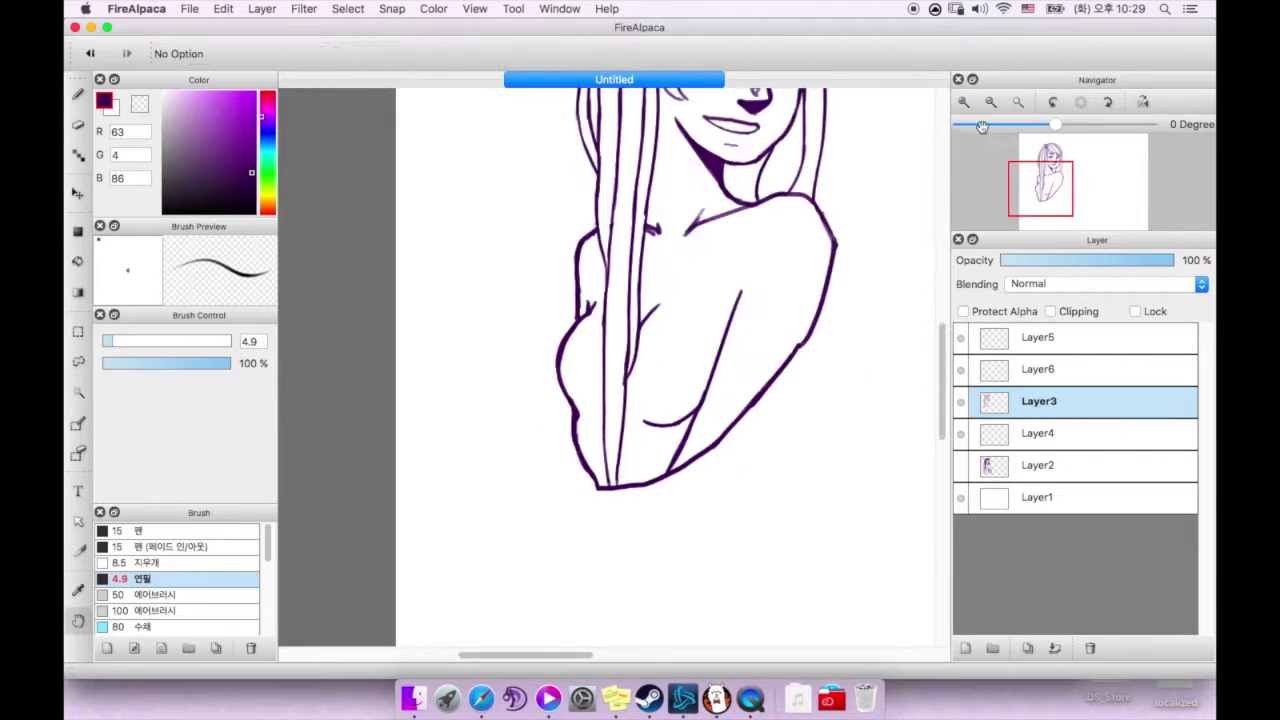
Step: Zoom out in the Navigator to view the whole drawing
{"action": "left_click", "coordinate": [990, 104]}
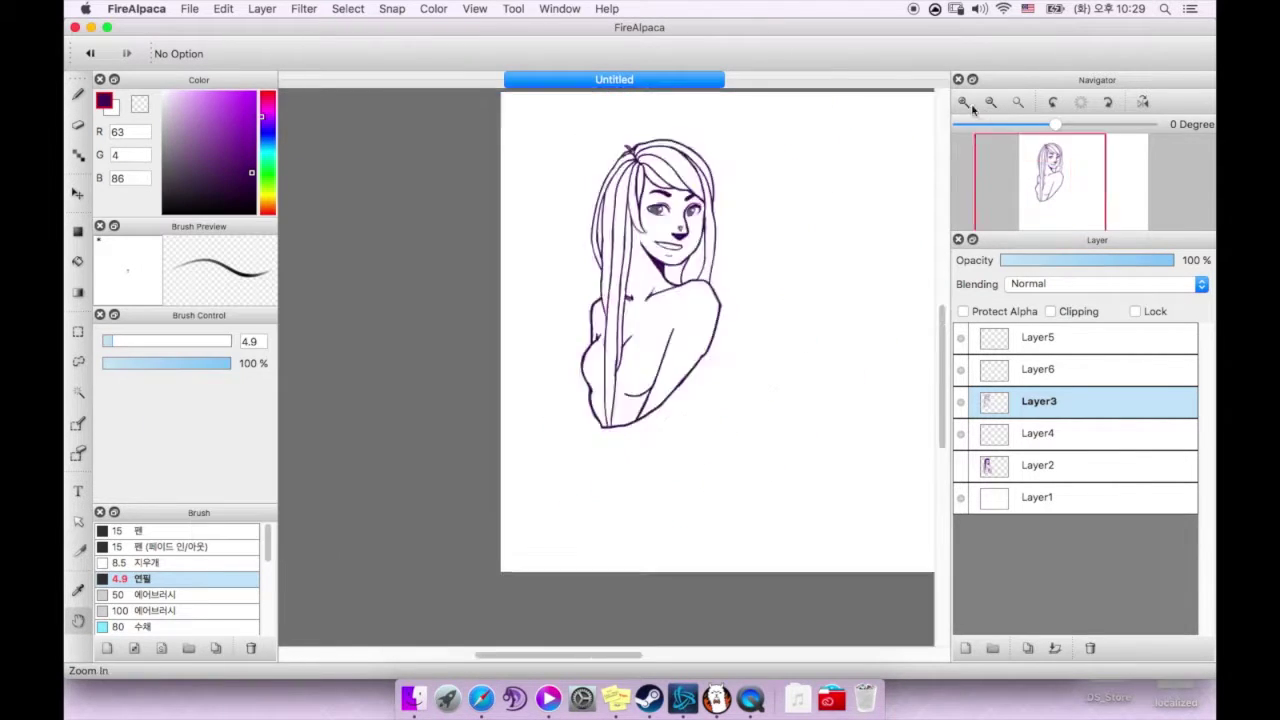